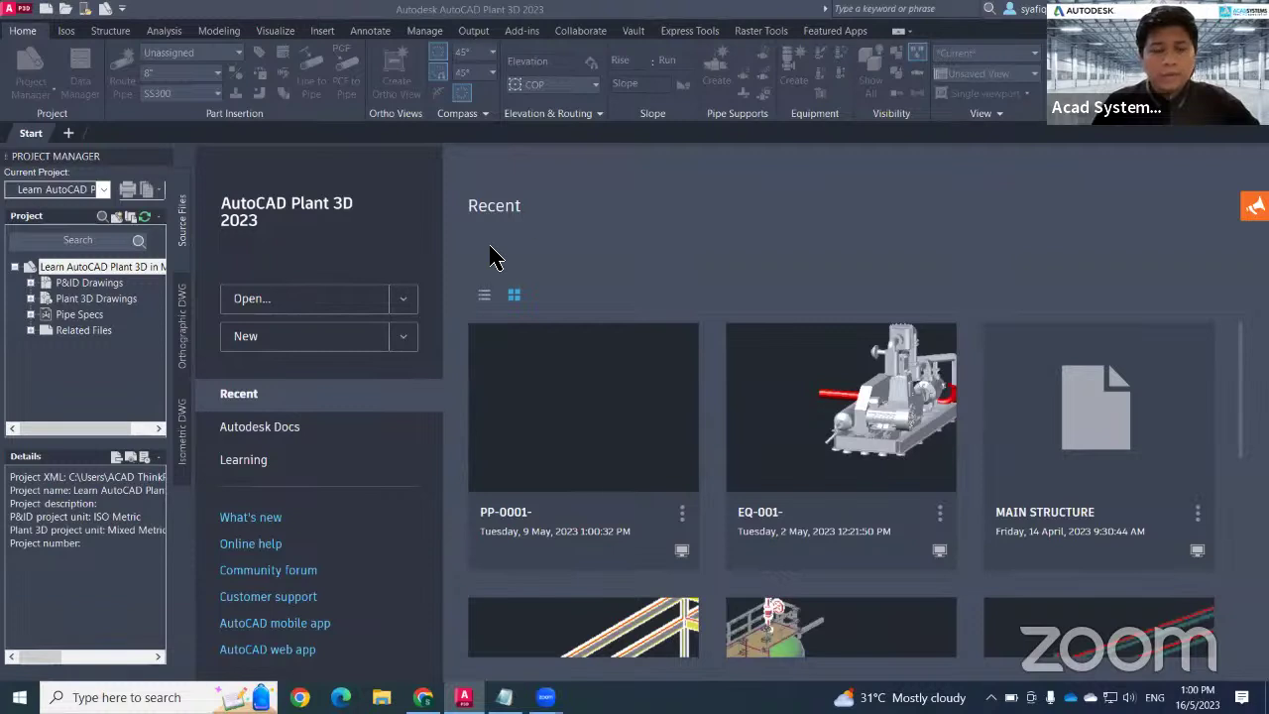
Launch Spec Editor for AutoCAD Plant 3D 2023 and pin it to the taskbar
left_click(126, 697)
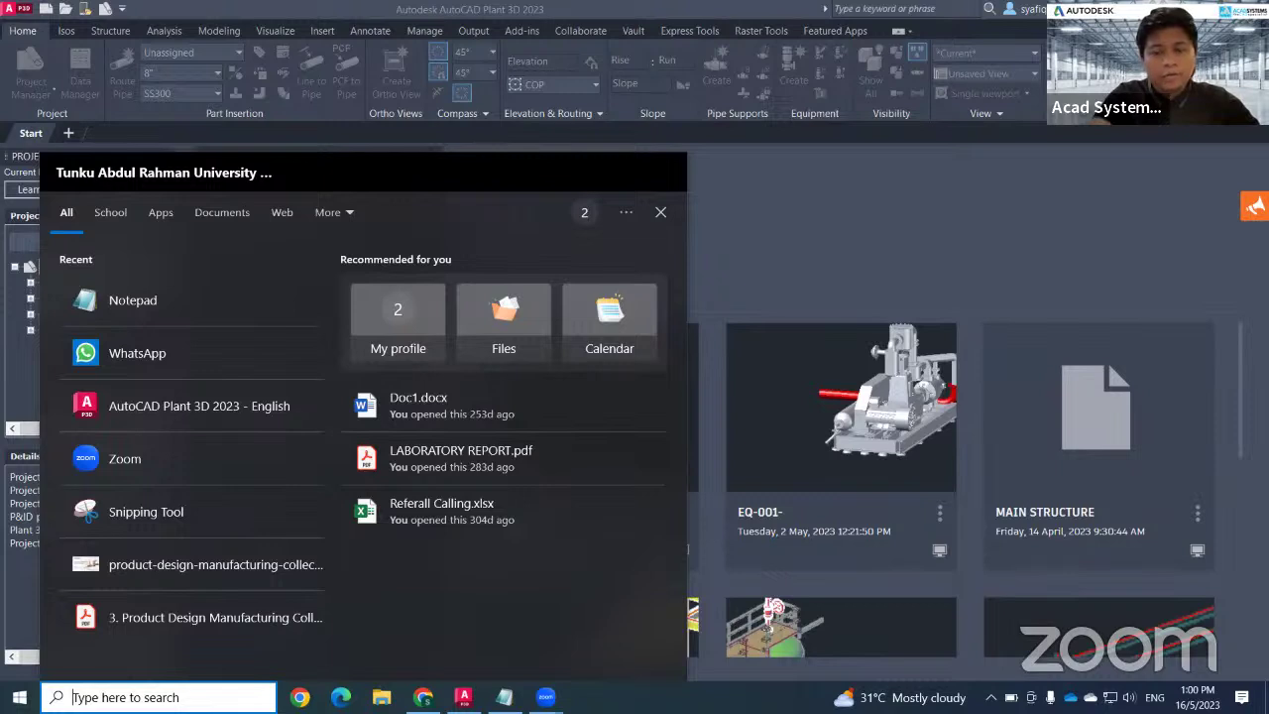
type("sp")
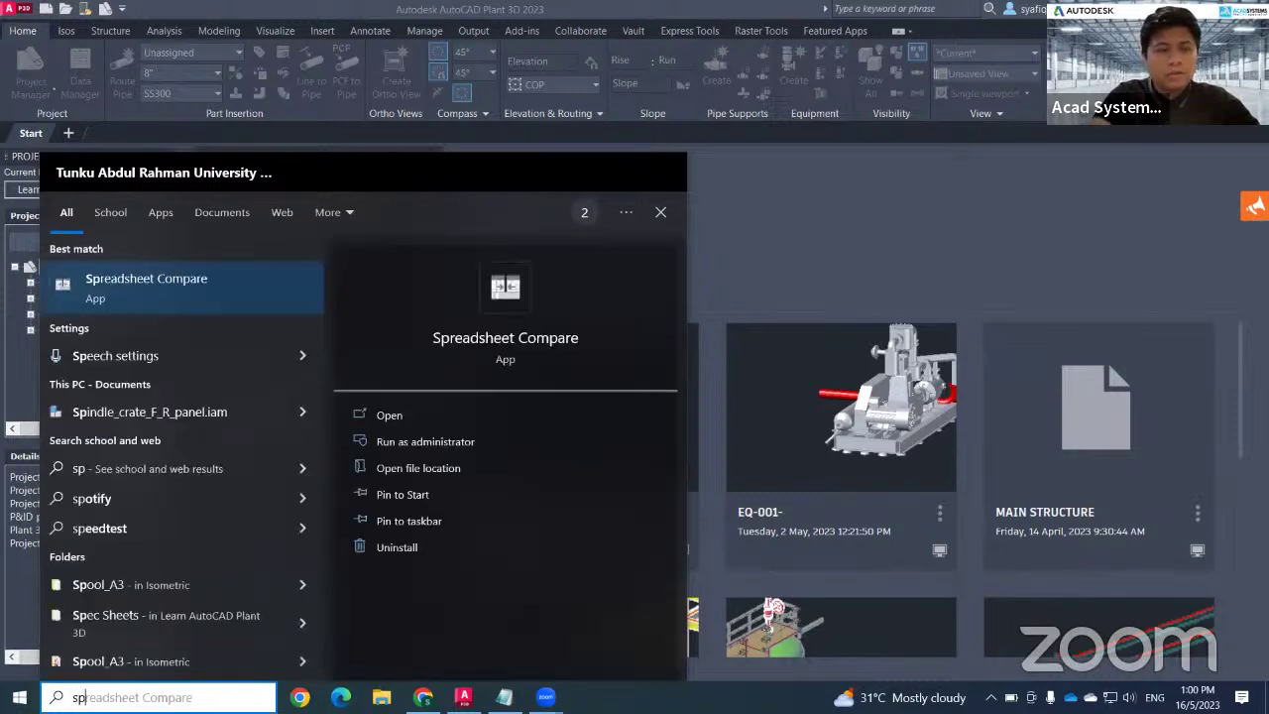
type("ec")
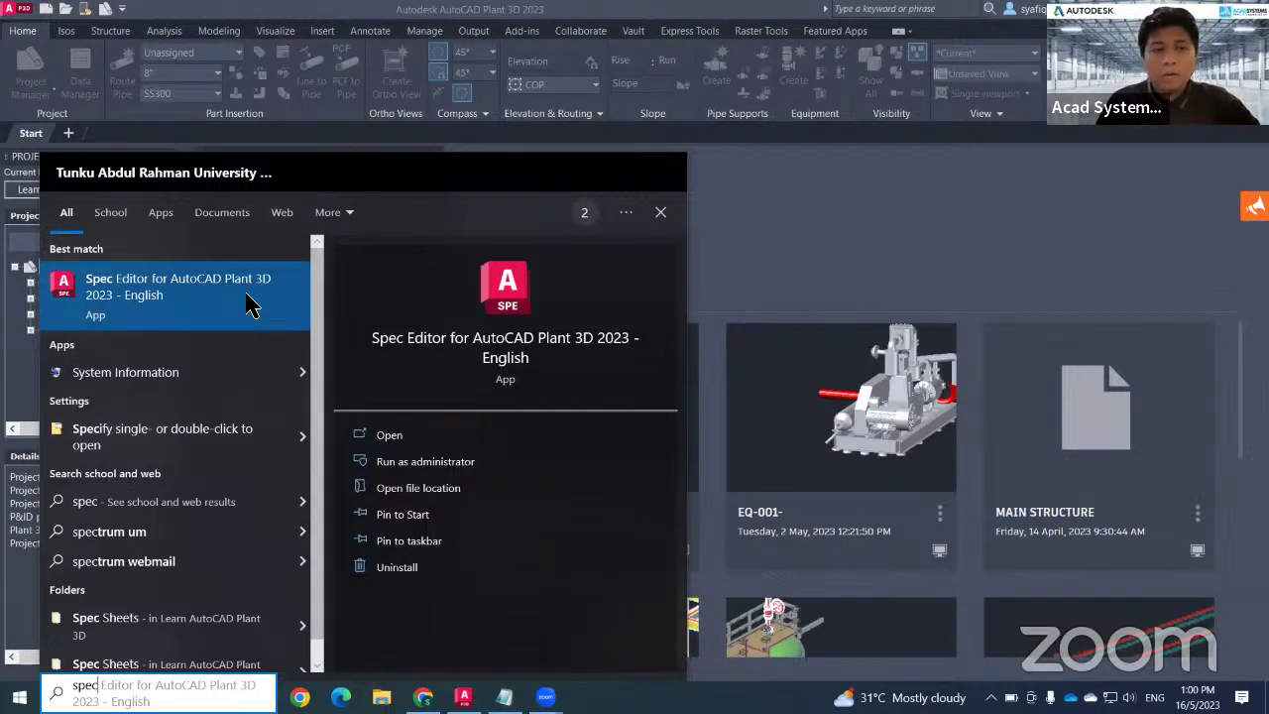
left_click(209, 302)
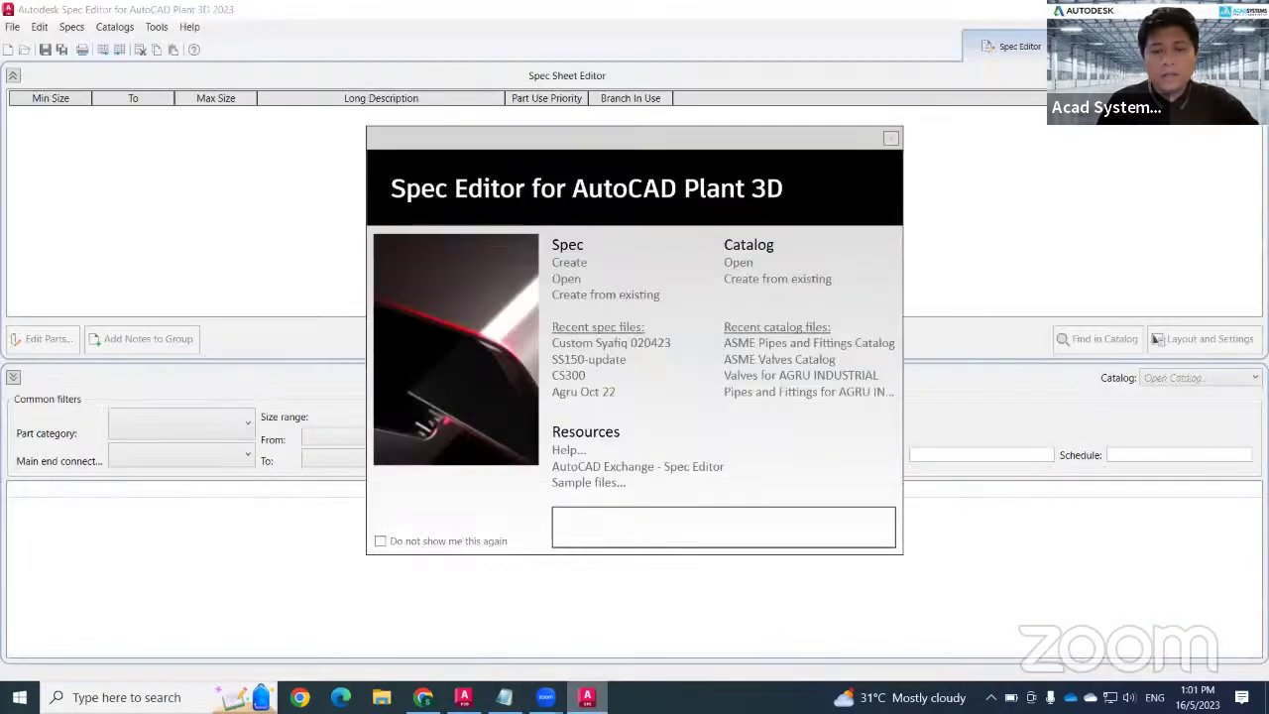
right_click(587, 697)
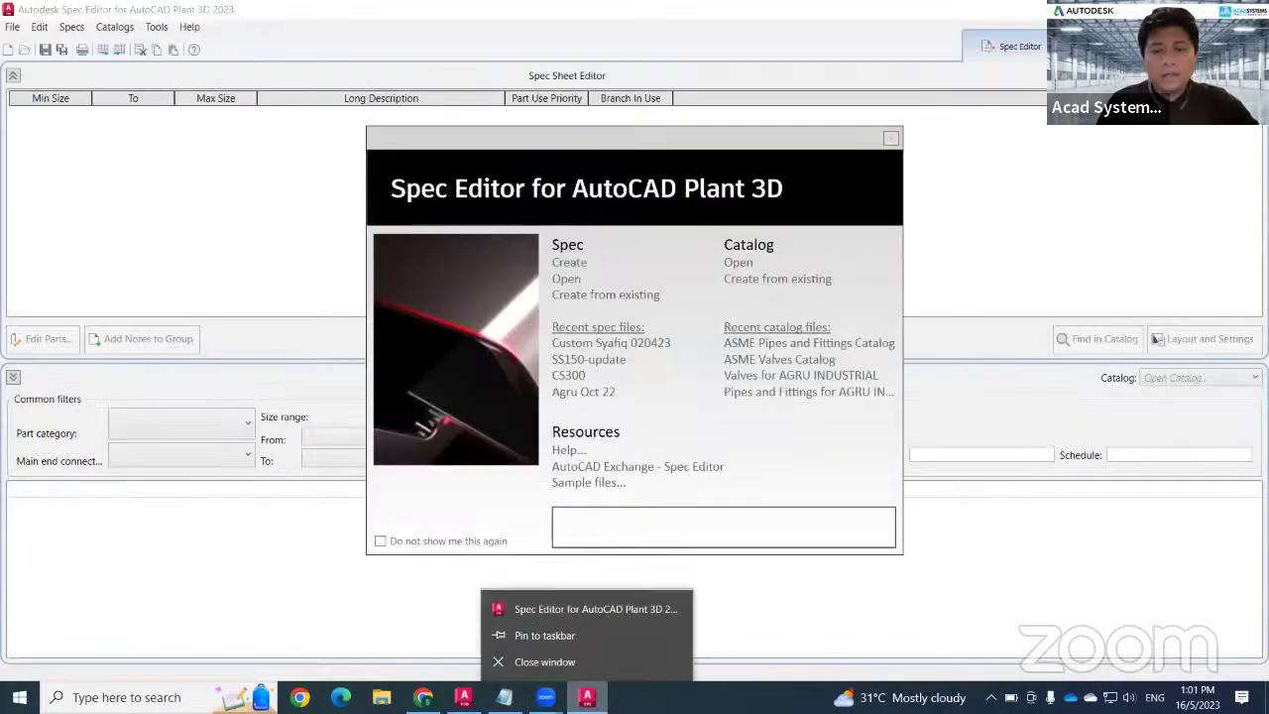
left_click(573, 639)
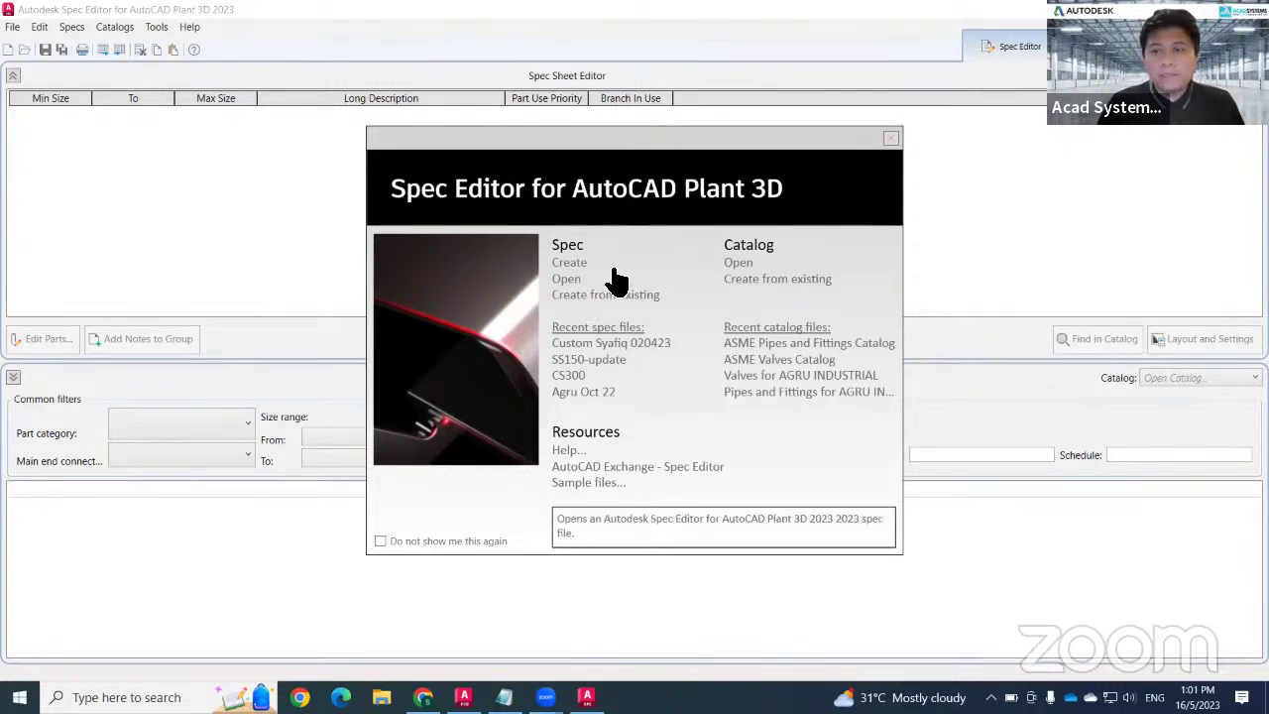
Open the catalog ASME Pipes and Fittings Catalog.pcat from the CPak ASME folder of AutoCAD Plant 3D 2023 Content
left_click(743, 265)
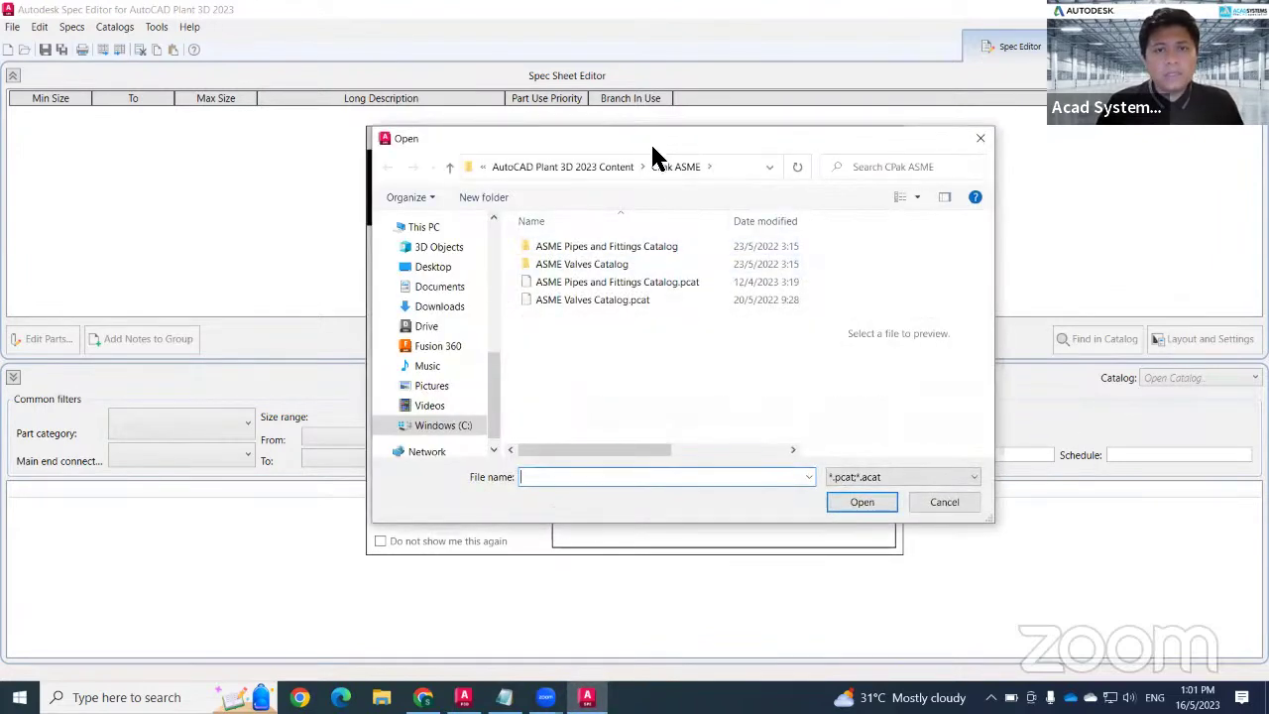
left_click(585, 176)
left_click(523, 177)
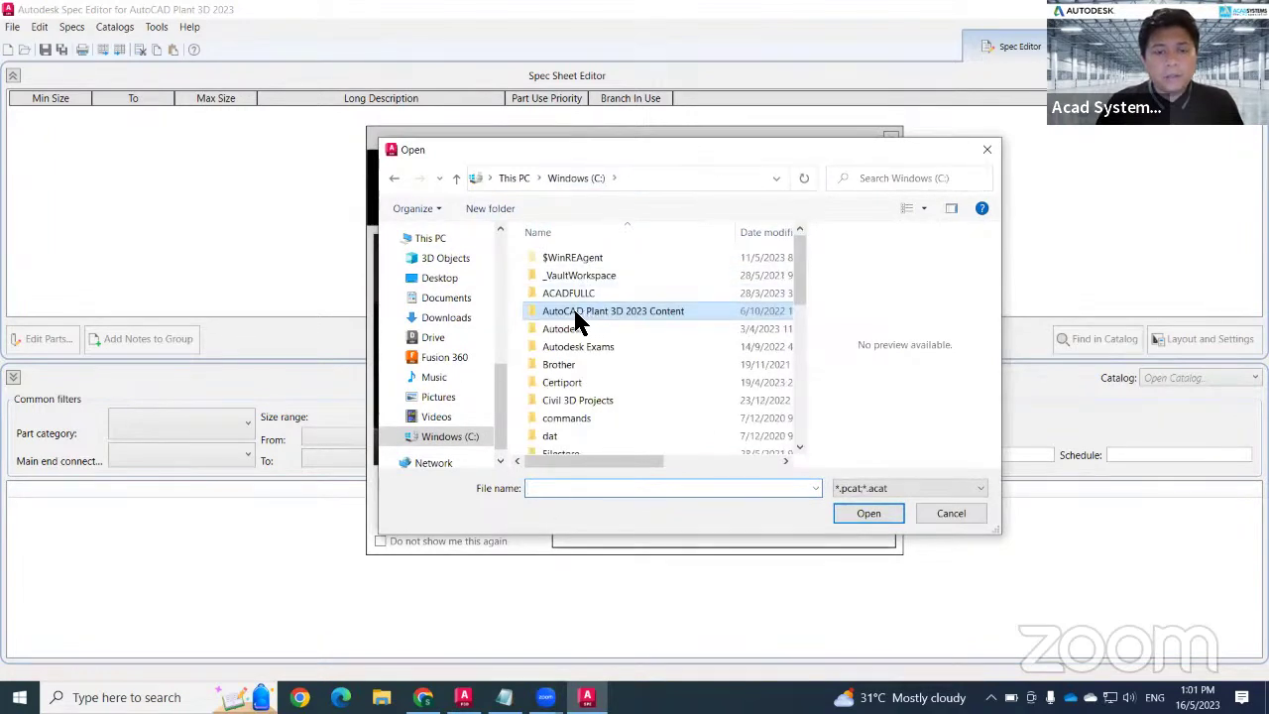
double_click(645, 311)
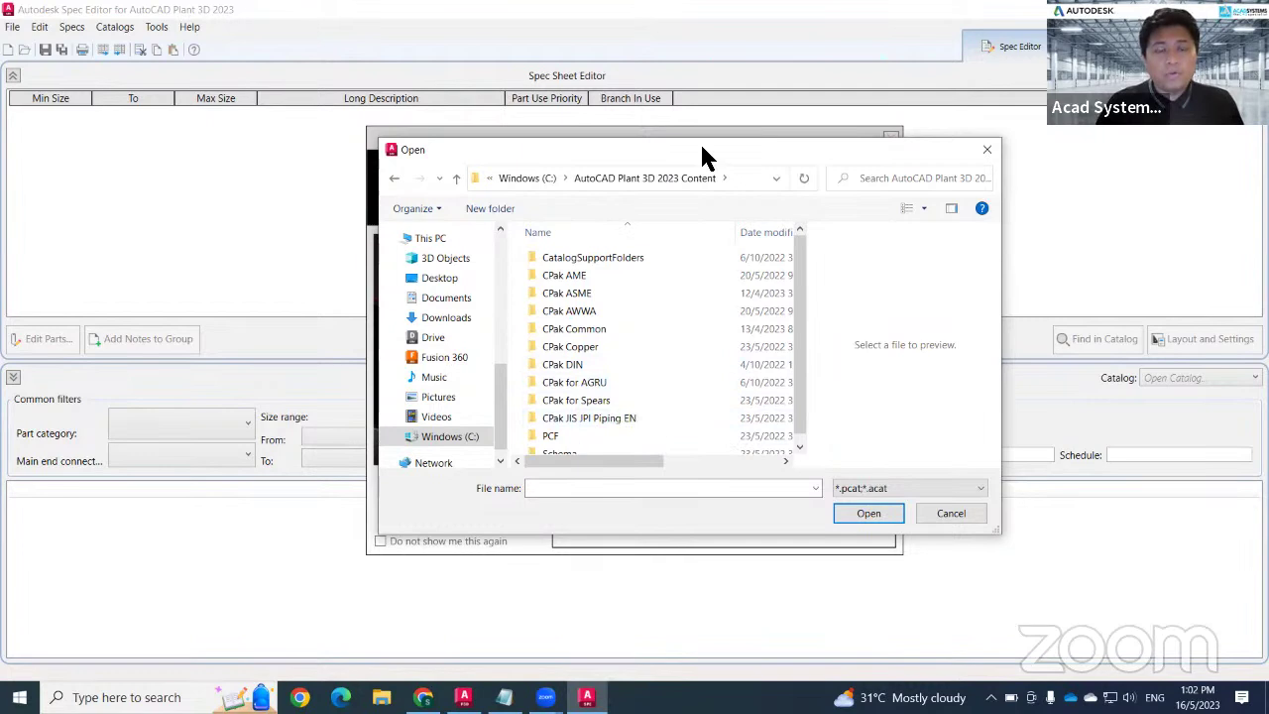
left_click_drag(701, 147, 410, 157)
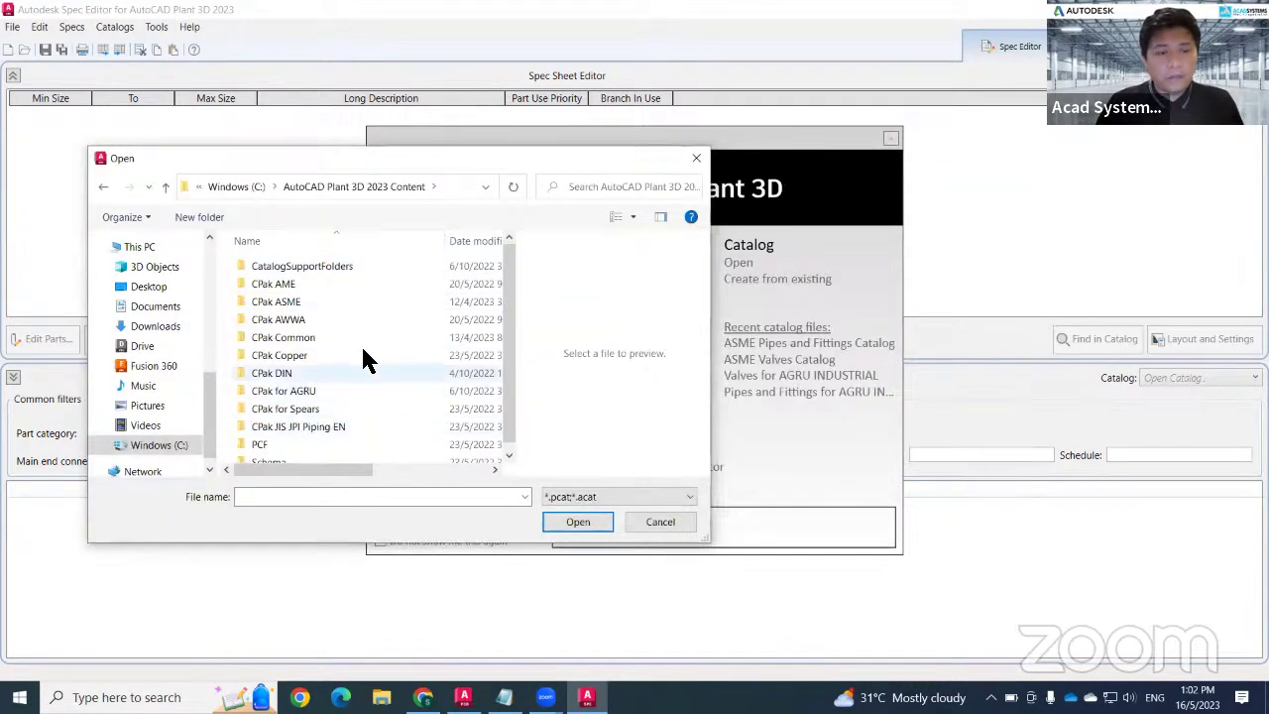
double_click(295, 301)
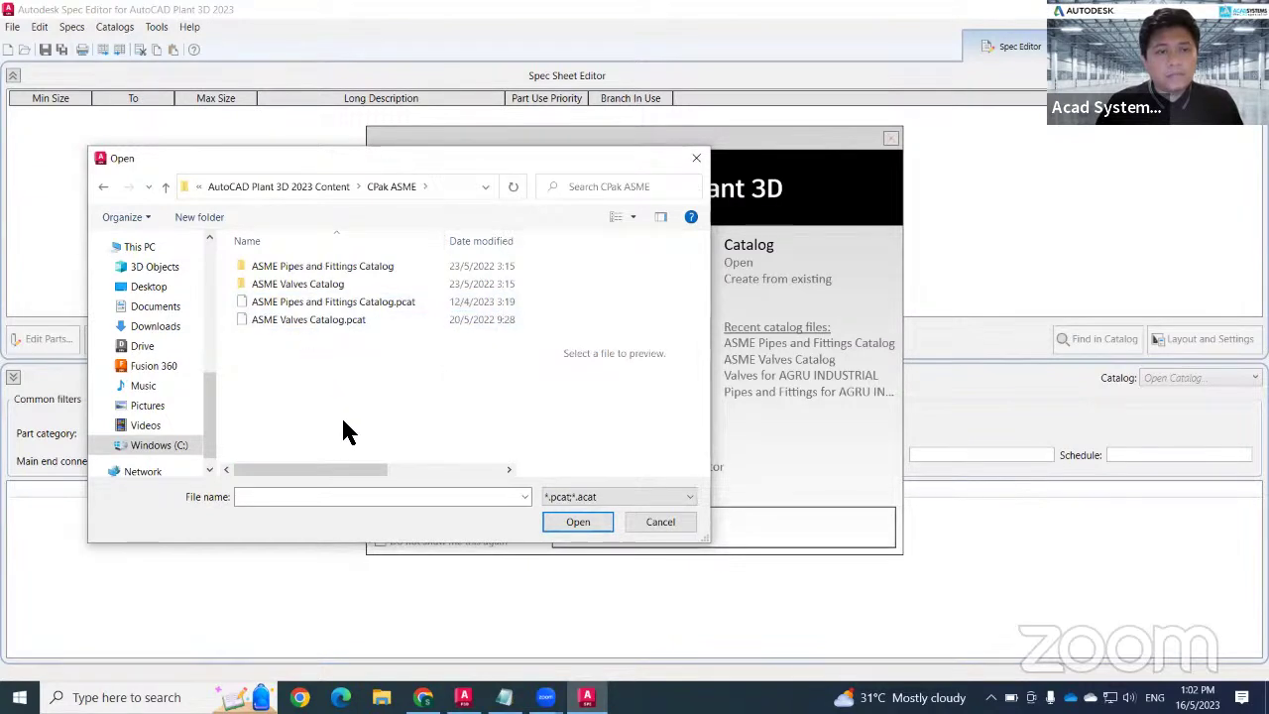
left_click(324, 302)
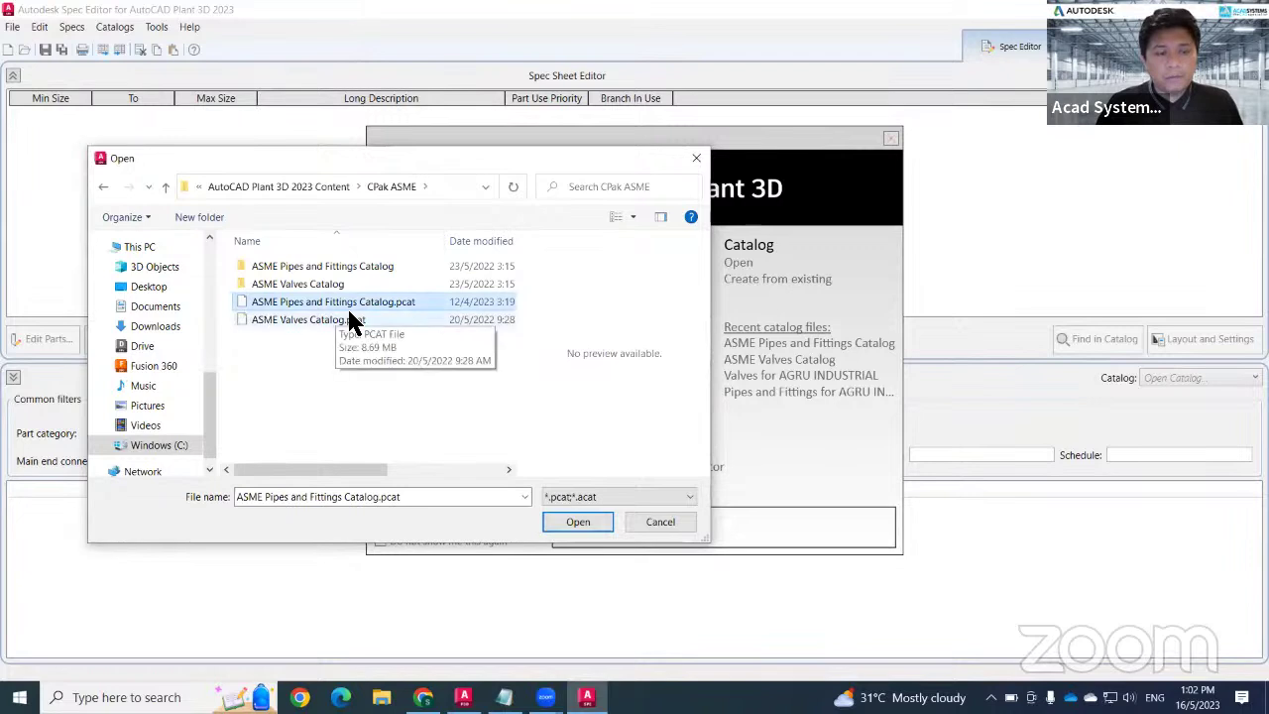
left_click(578, 523)
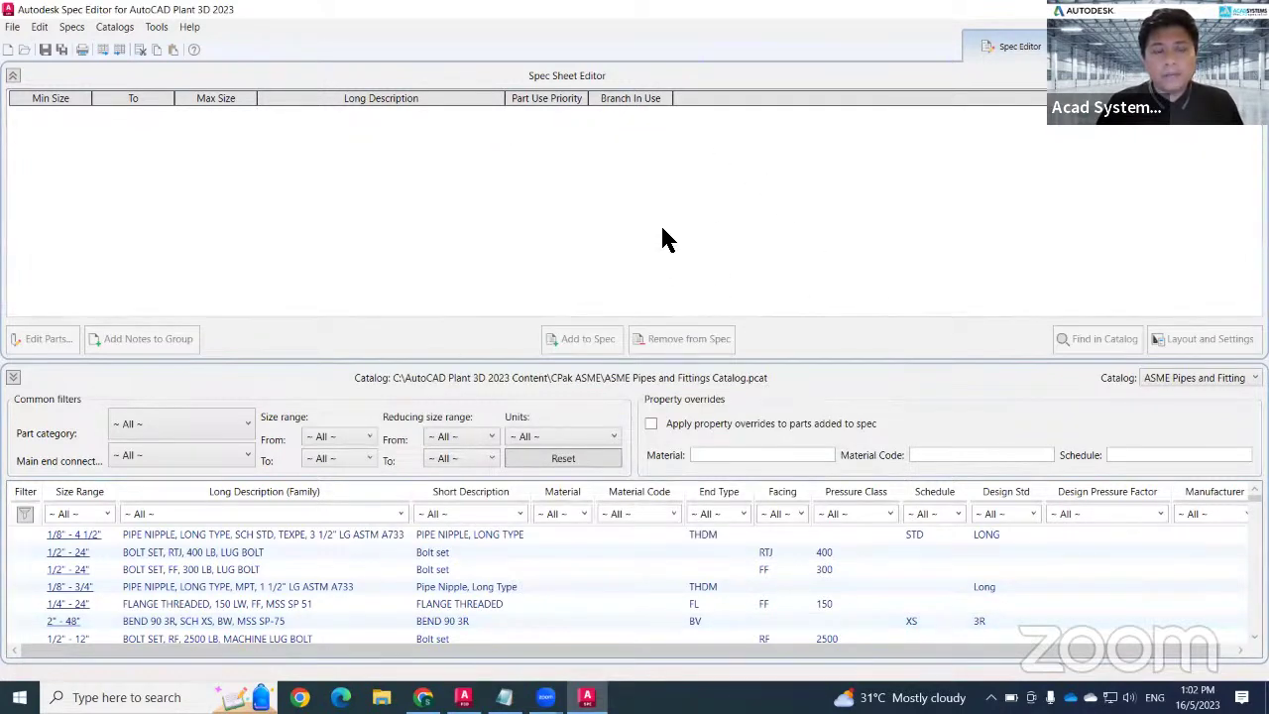
Switch to the Catalog Editor to work on the ASME pipes and fittings components
left_click(650, 100)
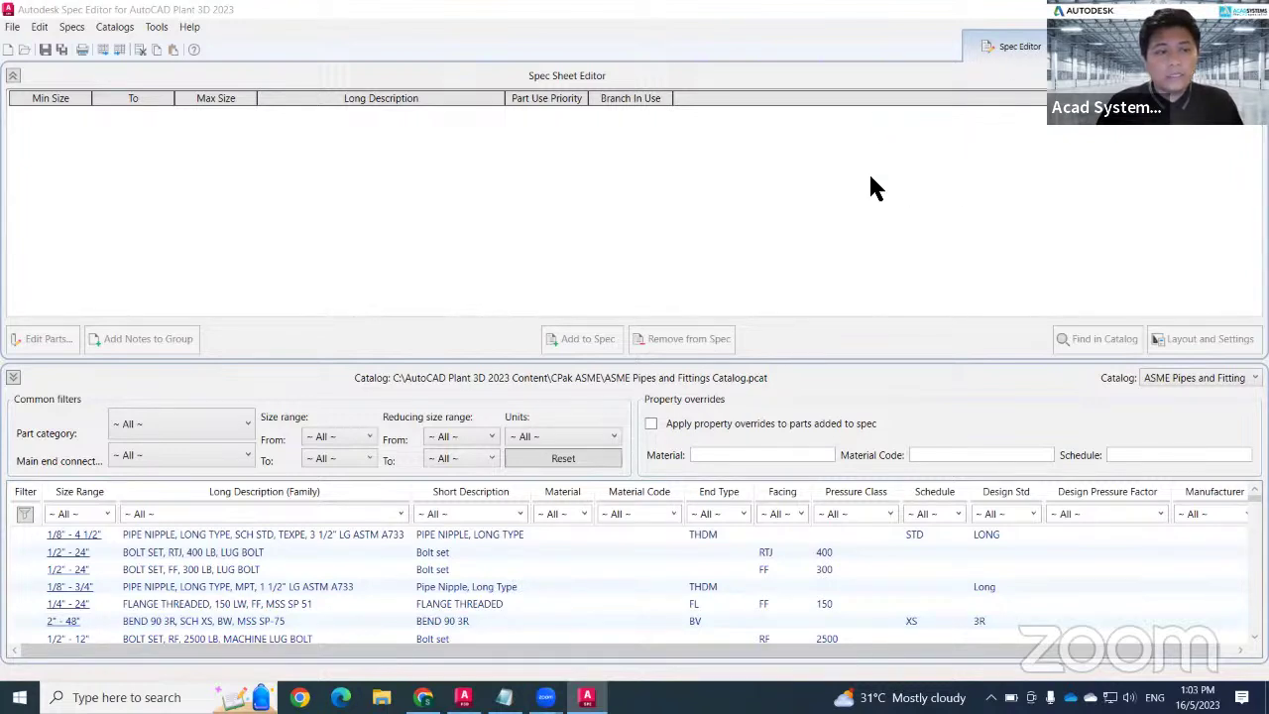
left_click(1100, 46)
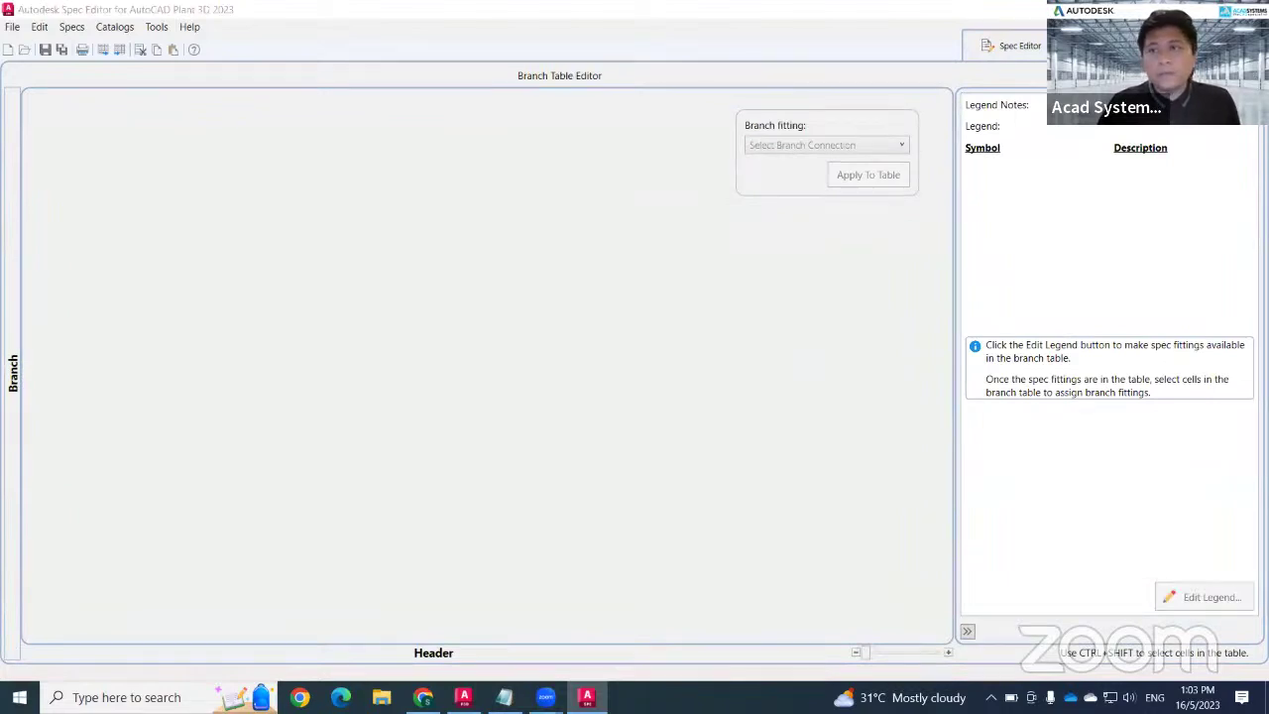
left_click(1095, 46)
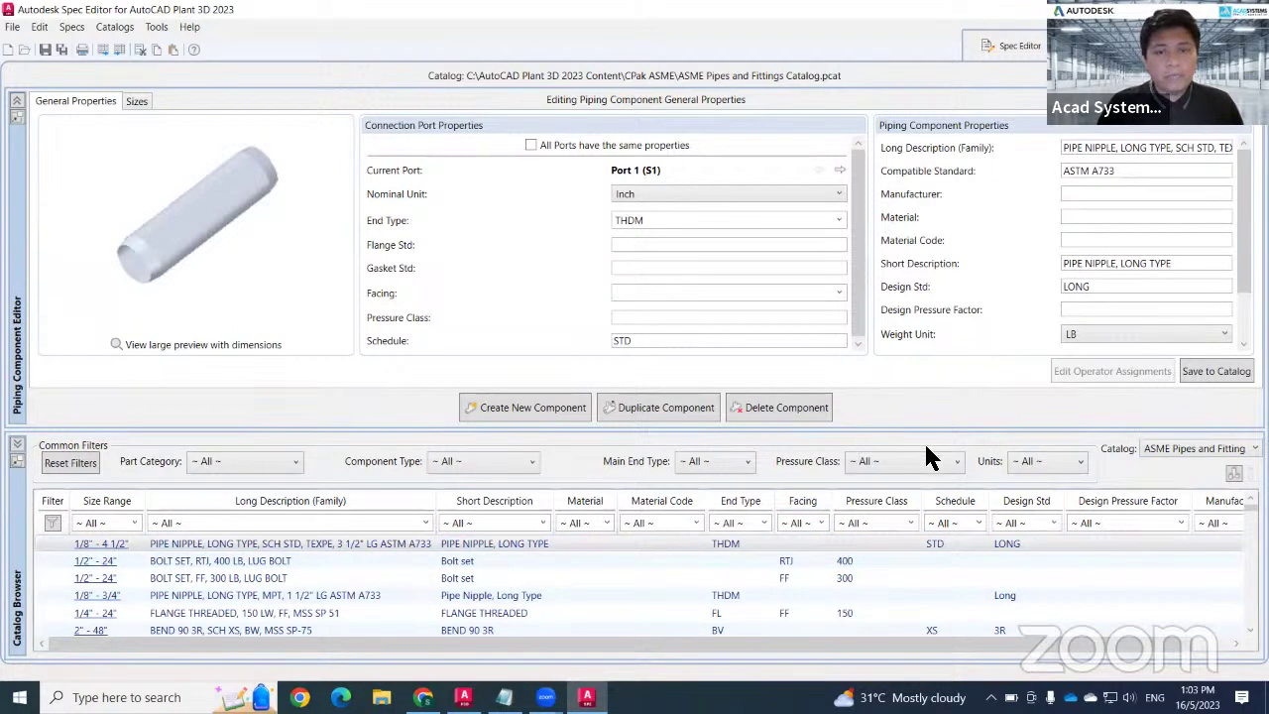
Start a new component in the Fittings category, as an Elbow with primary end type PL
left_click(498, 414)
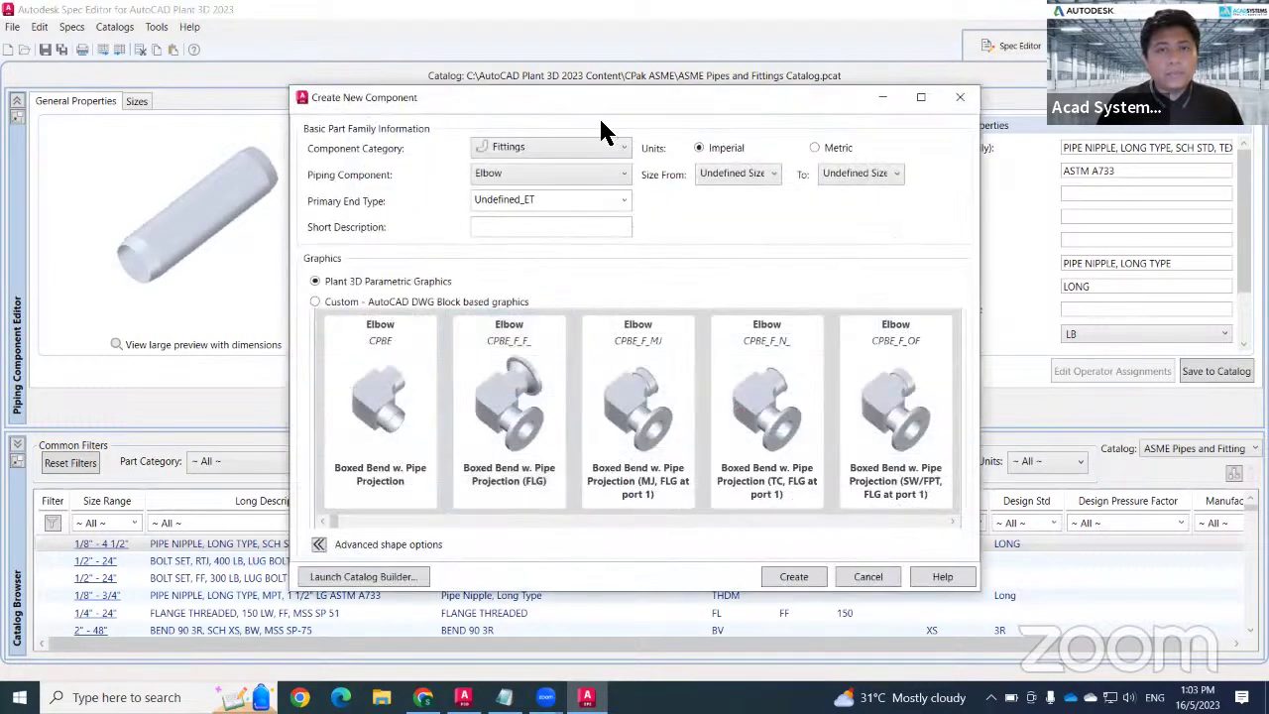
left_click(567, 183)
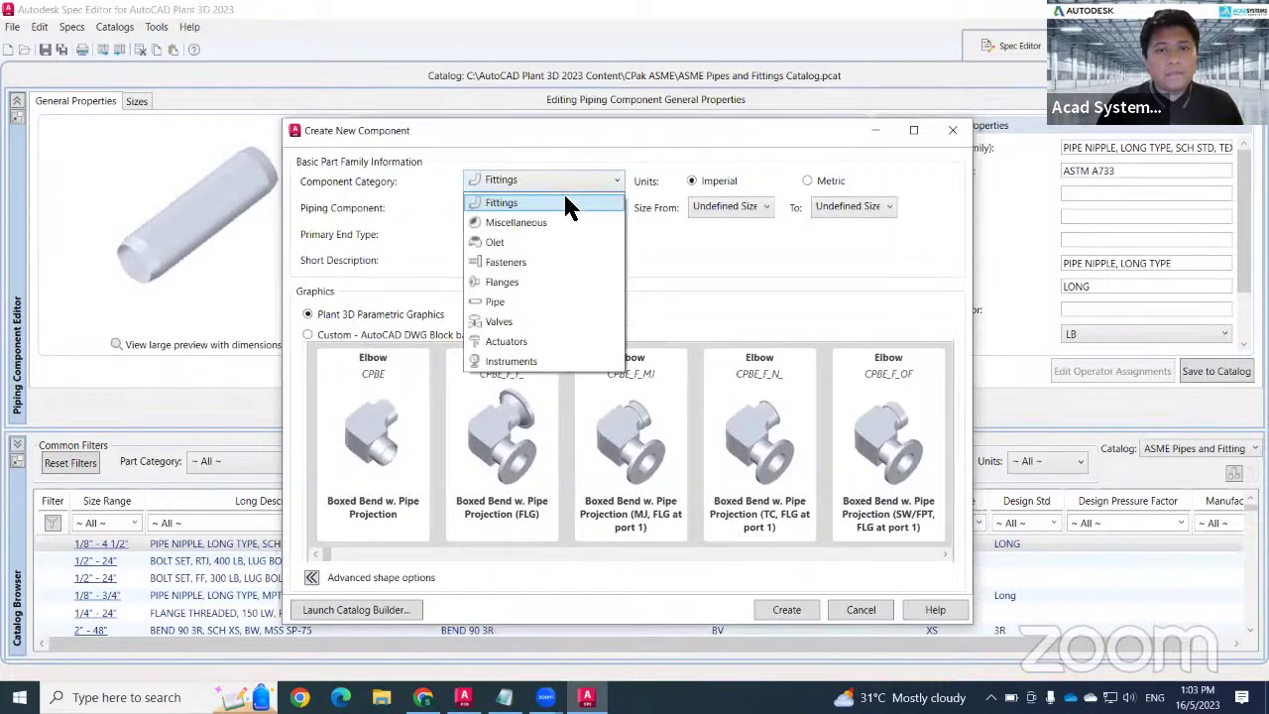
left_click(557, 202)
left_click(551, 206)
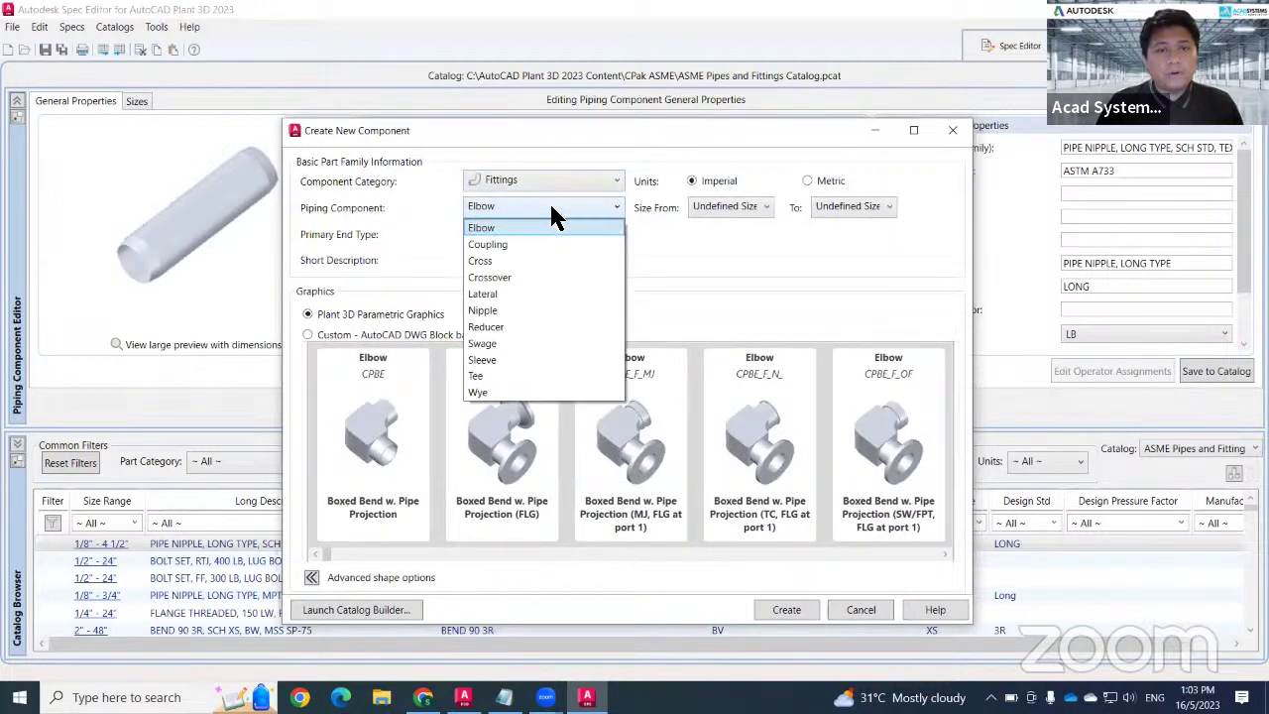
left_click(533, 227)
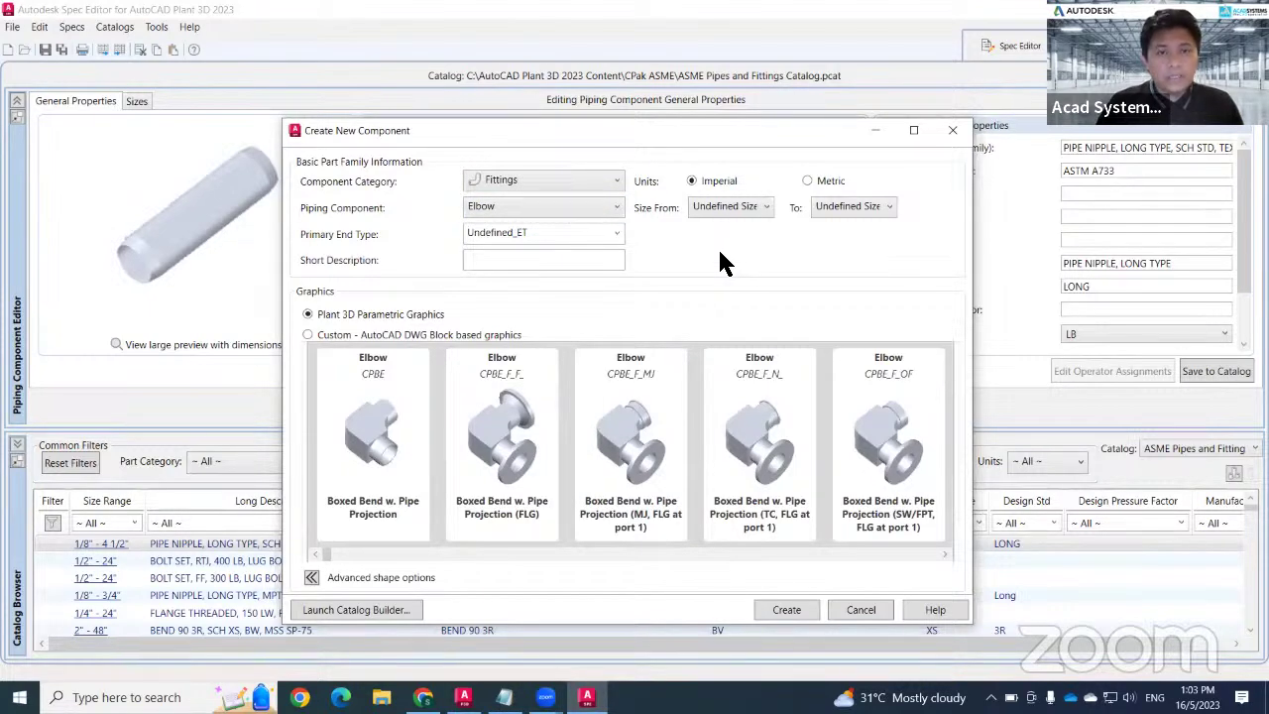
left_click(617, 234)
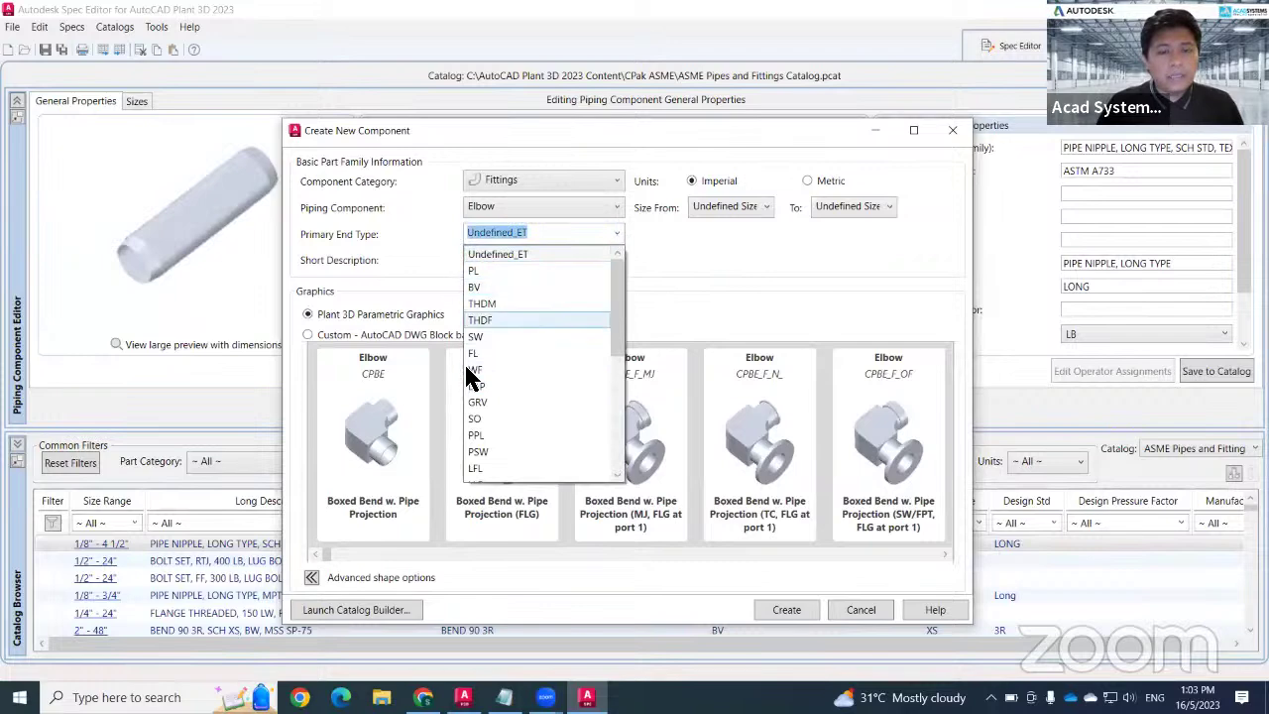
left_click(526, 273)
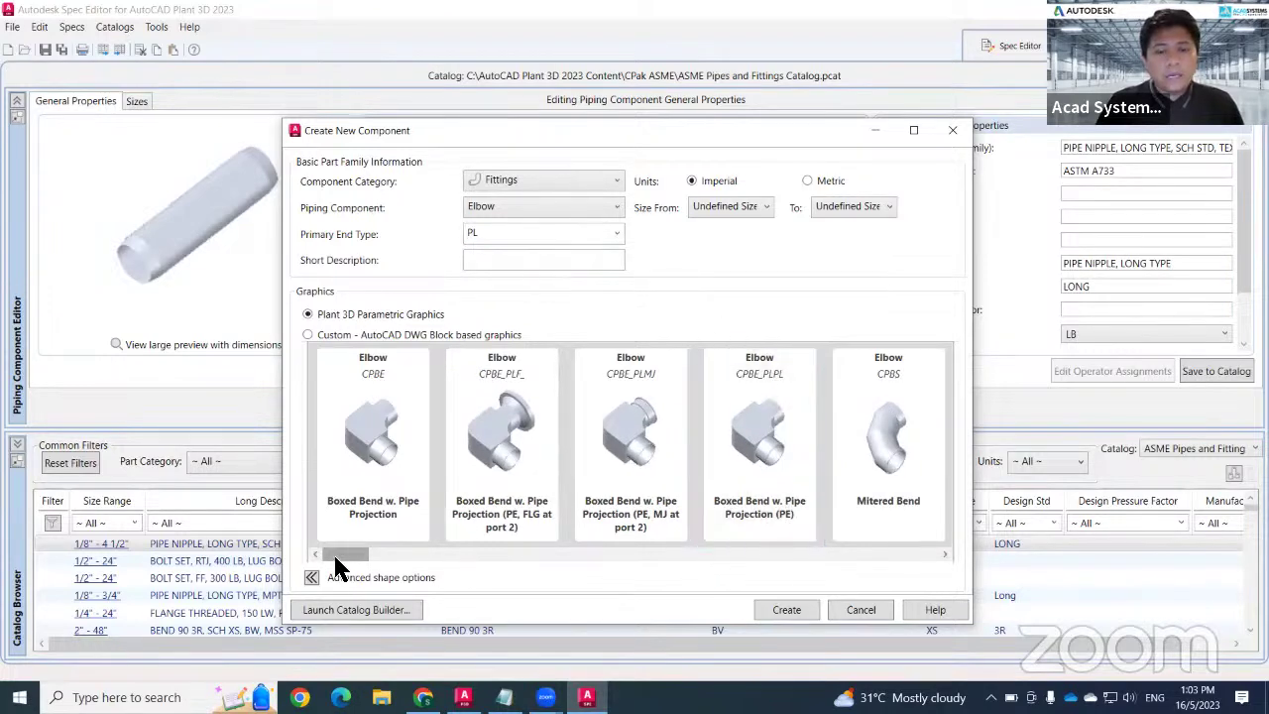
Set the new elbow's size range from 6" to 8" and choose the Mitered Bend (PE) graphic, CPBS_PLPL
left_click_drag(337, 557, 426, 561)
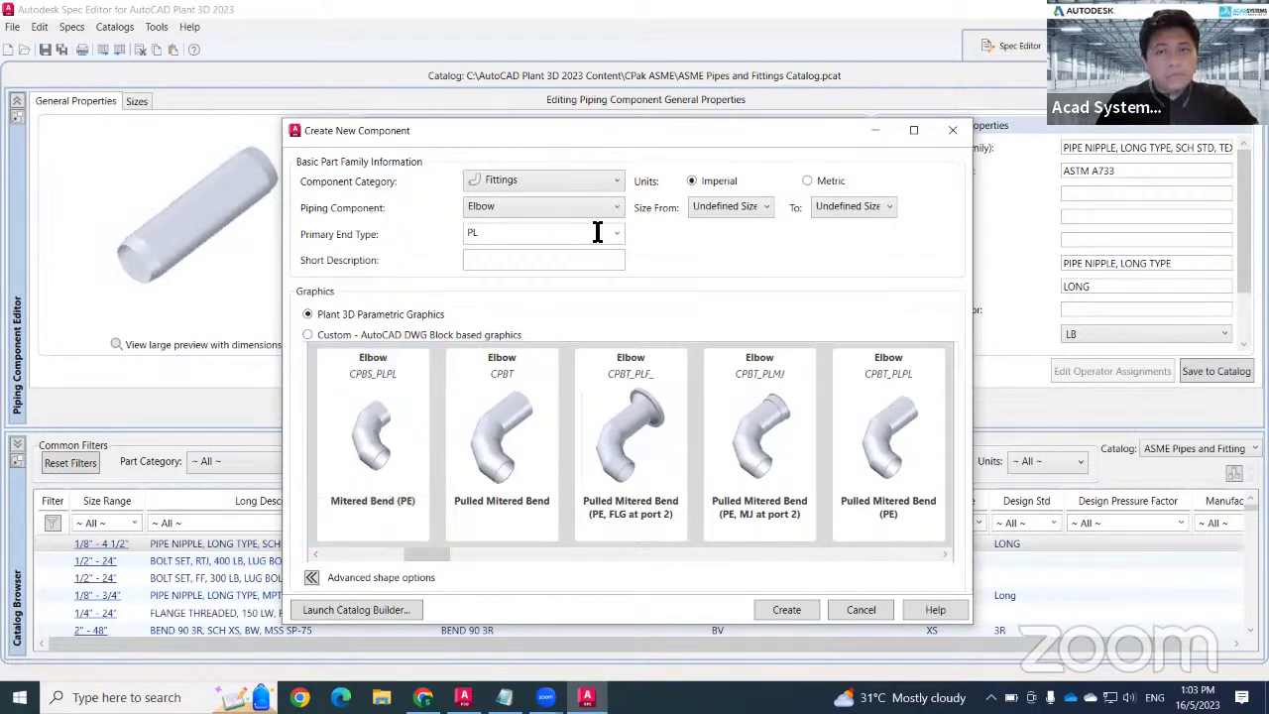
left_click(715, 207)
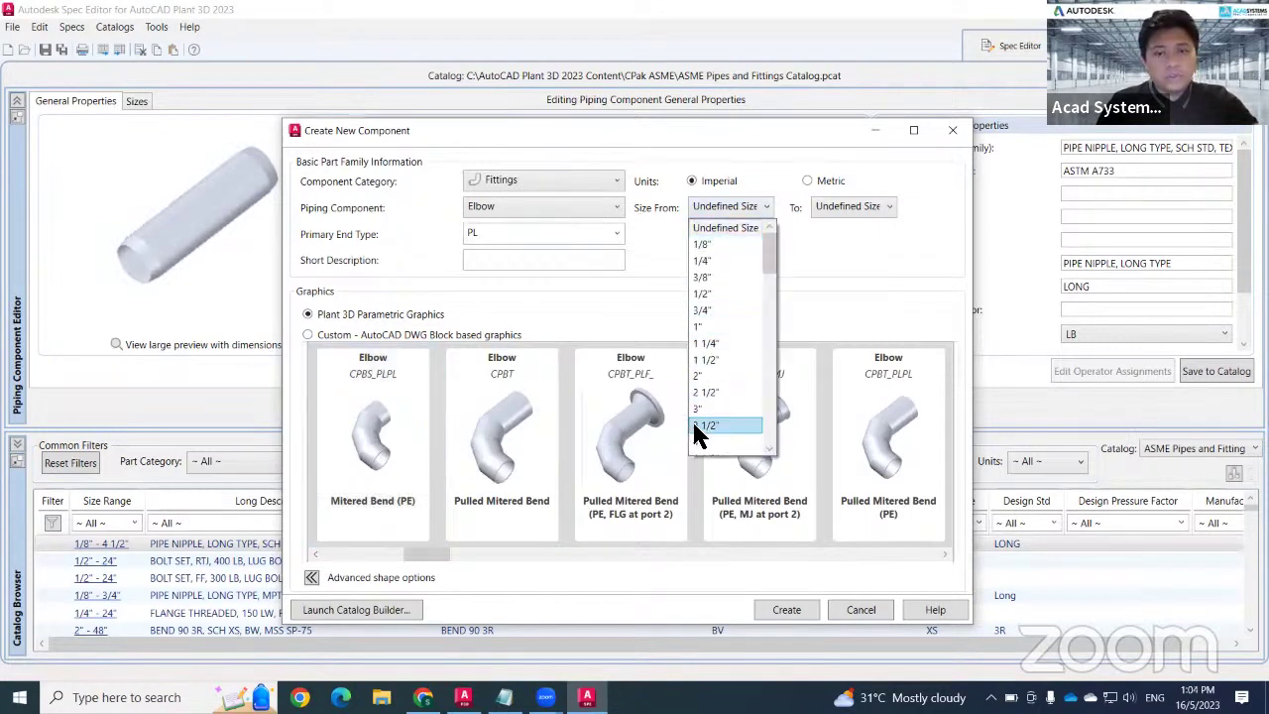
scroll(707, 406, "down", 2)
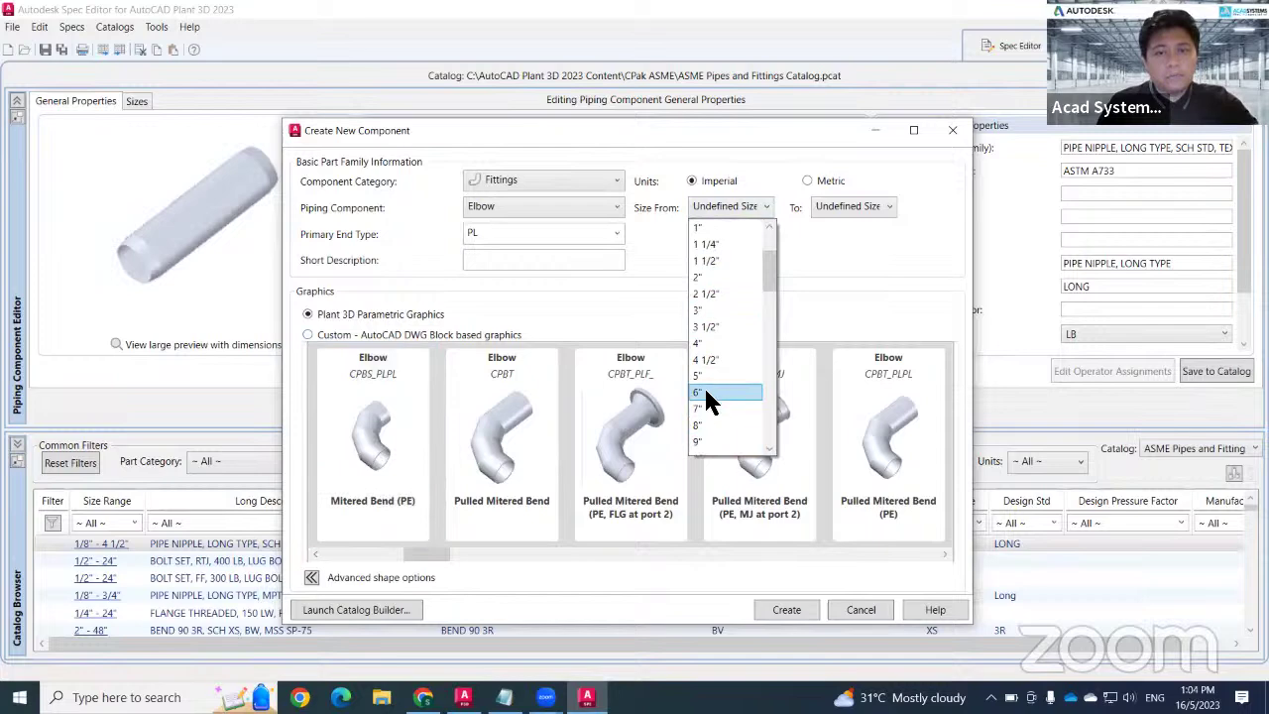
left_click(707, 394)
left_click(864, 207)
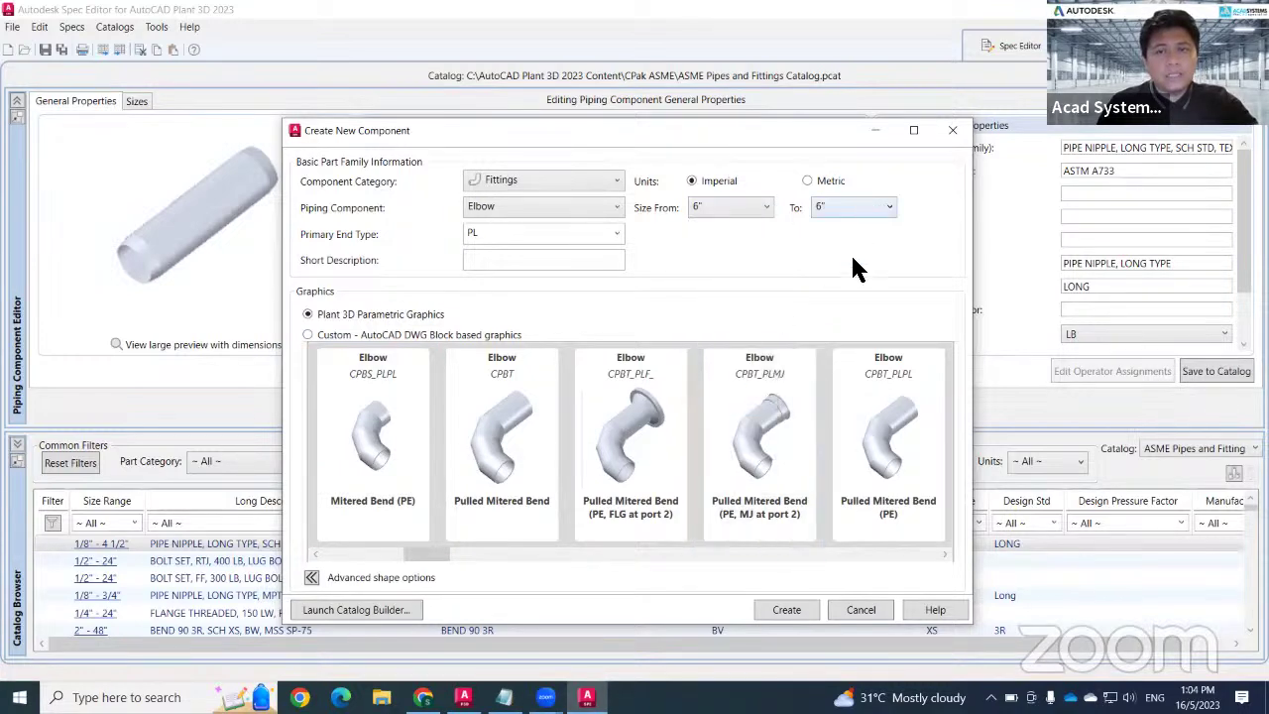
left_click(843, 260)
left_click(357, 442)
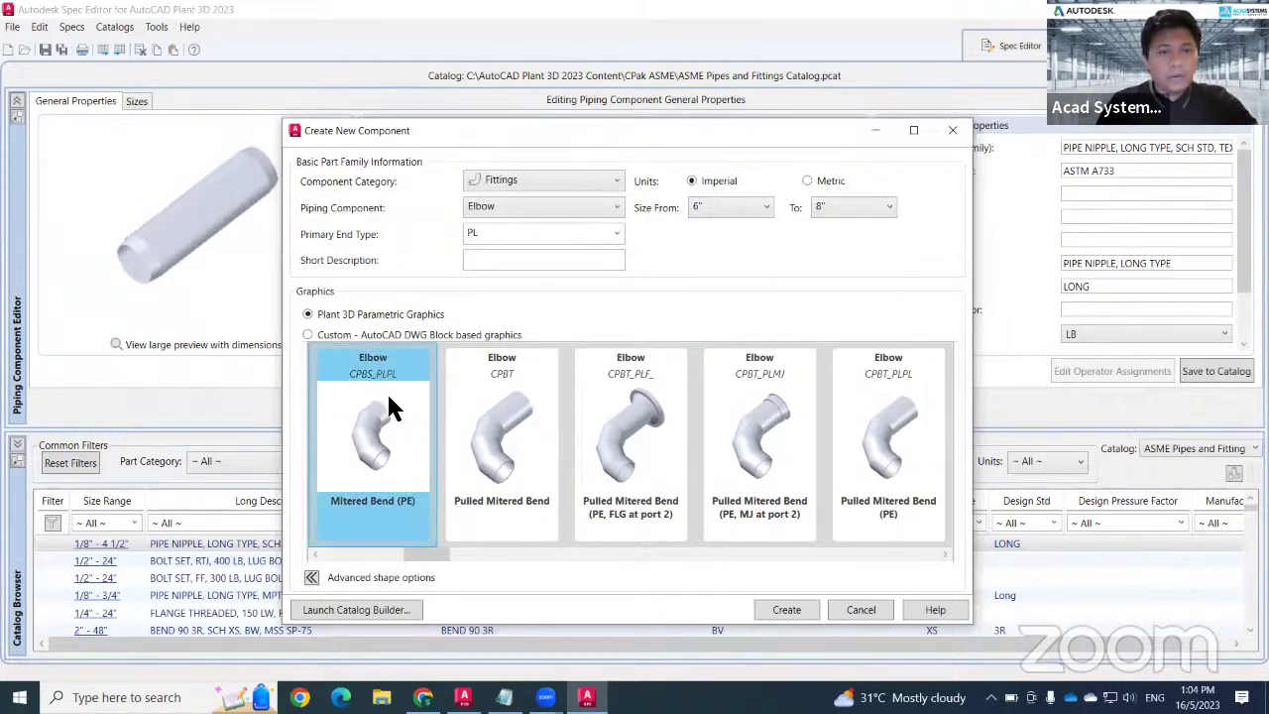
Enter the short description ACAD Custom Elbow and create the component in the catalog
left_click(491, 264)
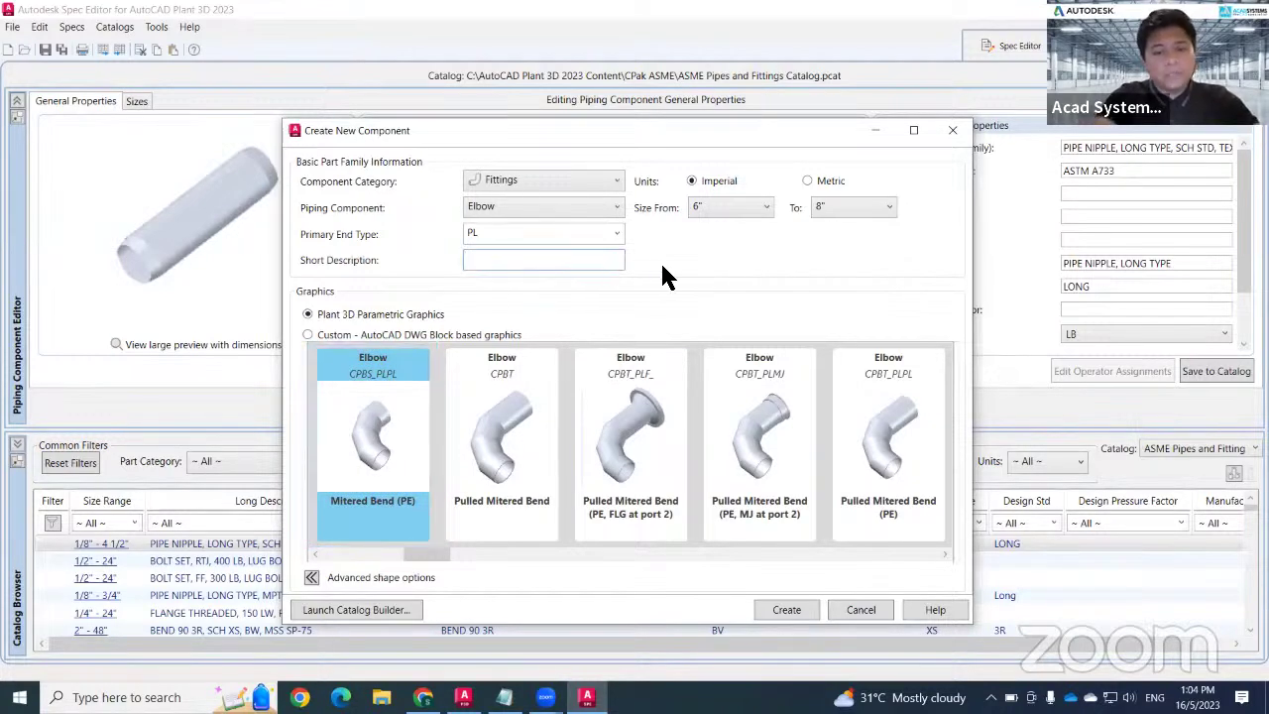
type("ACAD Cusoat")
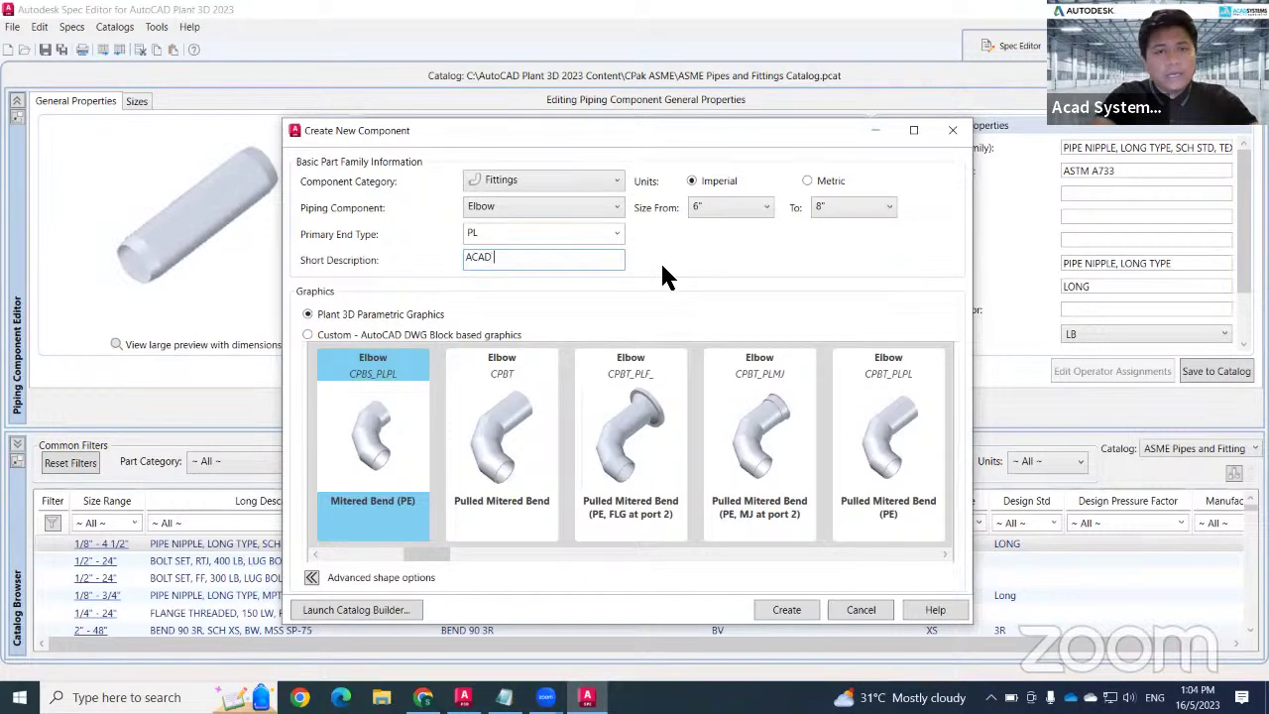
key("BackSpace")
key("BackSpace")
key("BackSpace")
key("BackSpace")
type("sto")
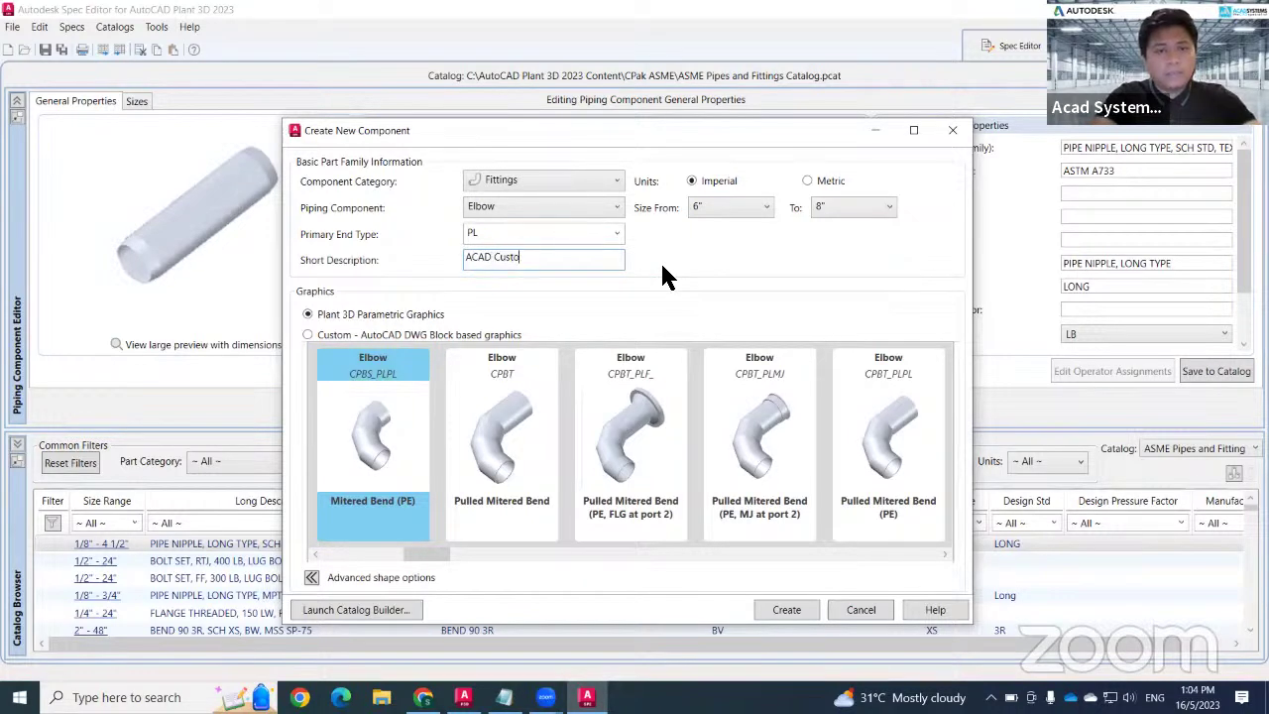
type("m Elb")
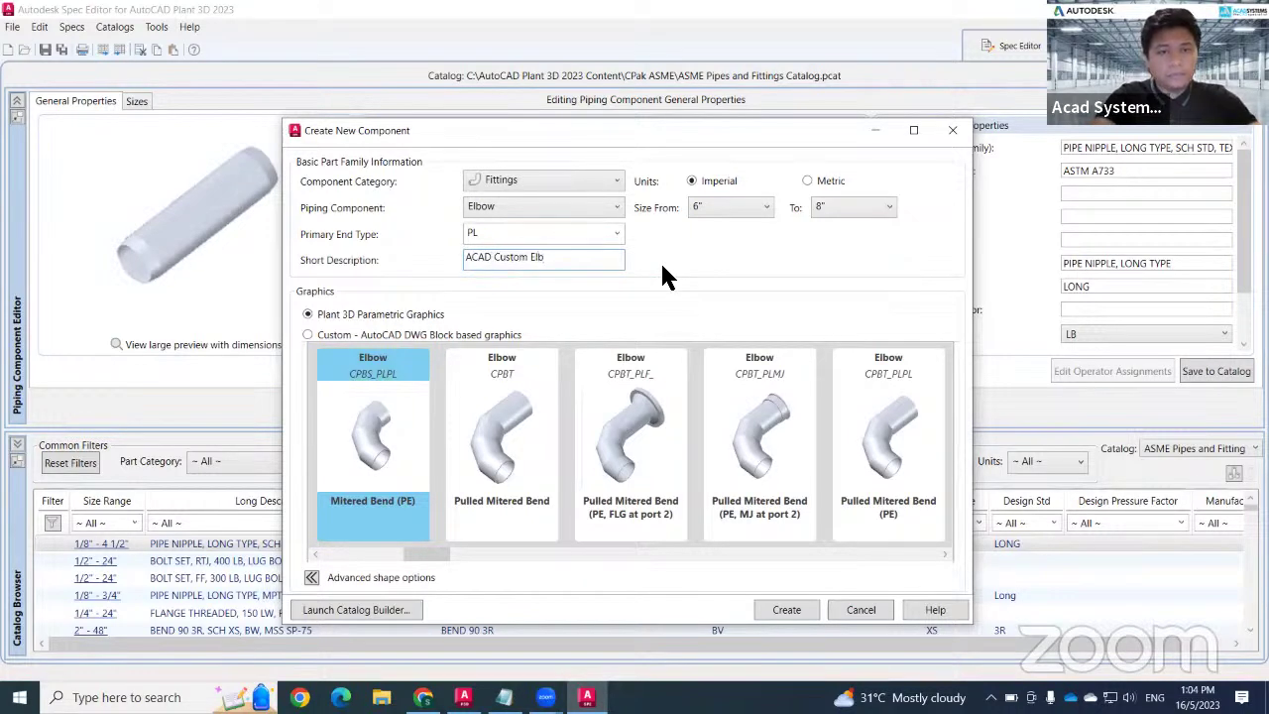
type("ow")
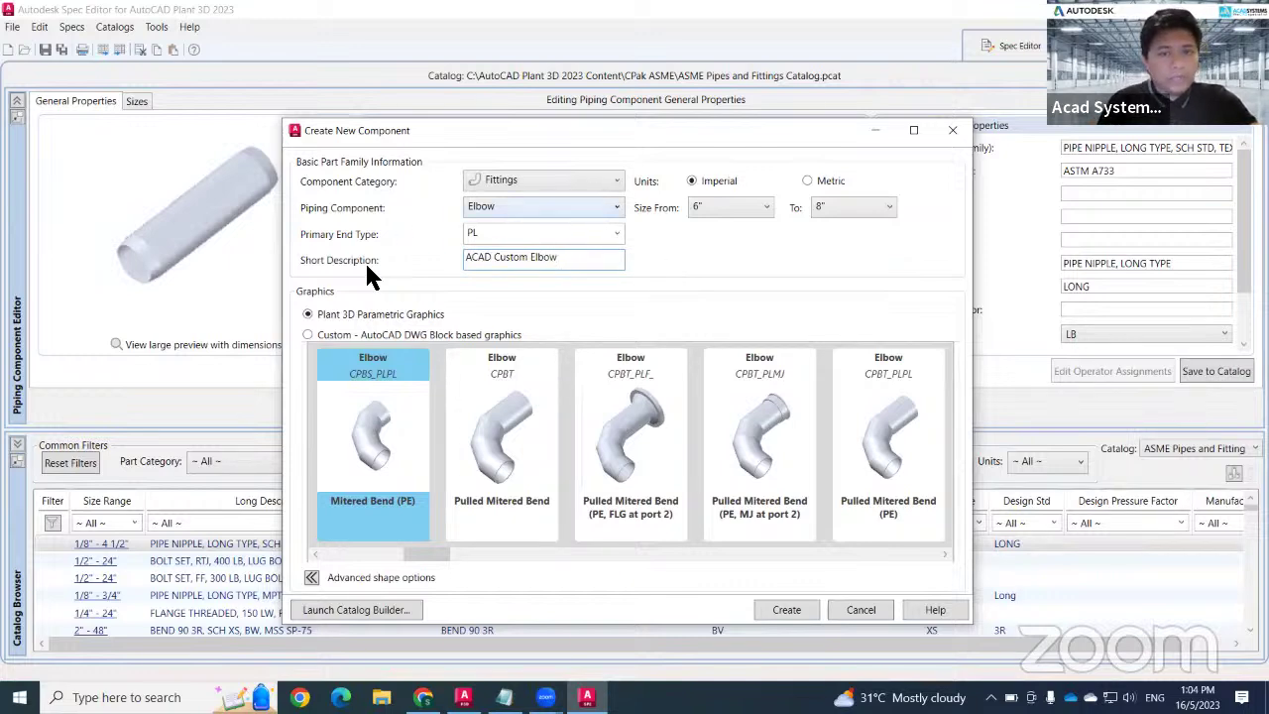
left_click(786, 610)
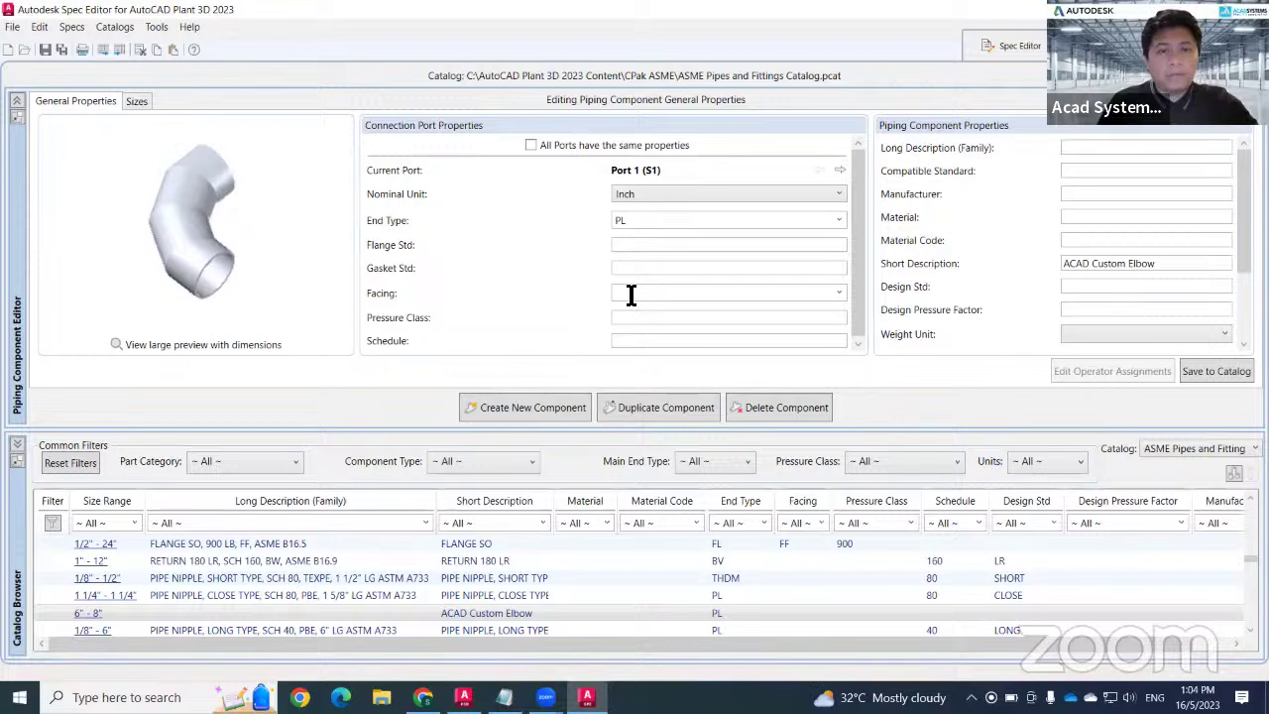
left_click(839, 292)
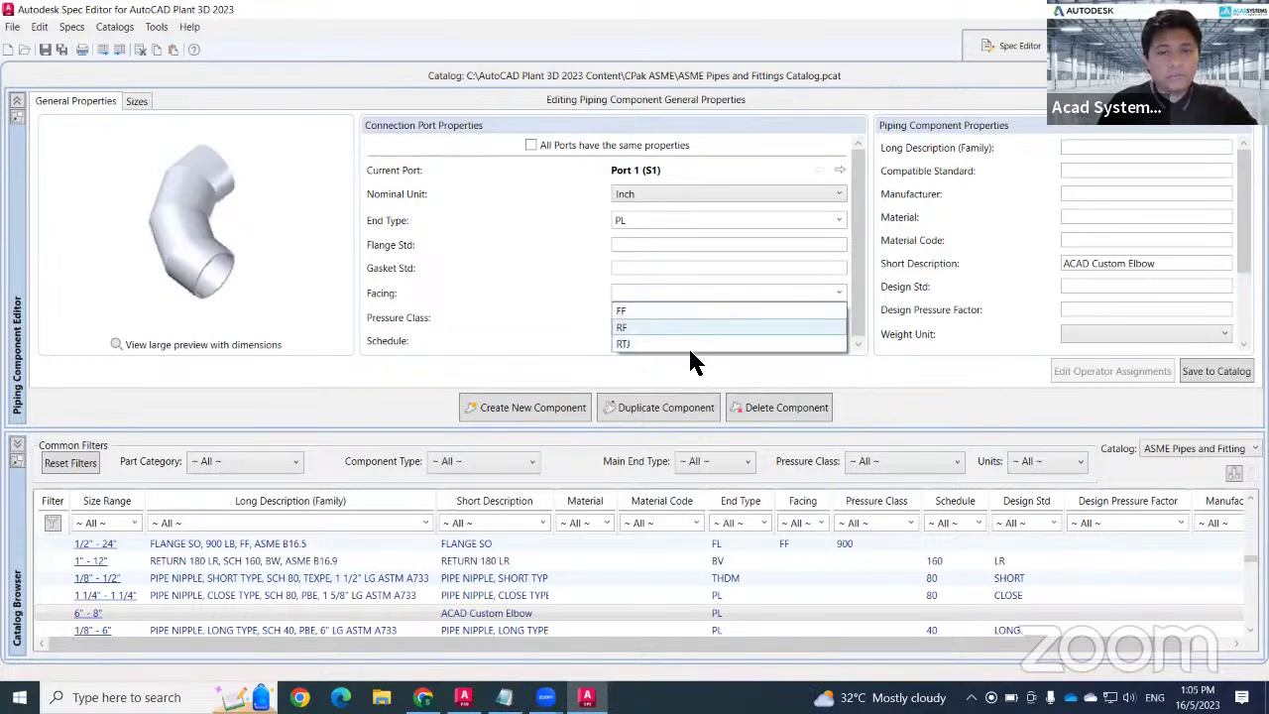
left_click(499, 311)
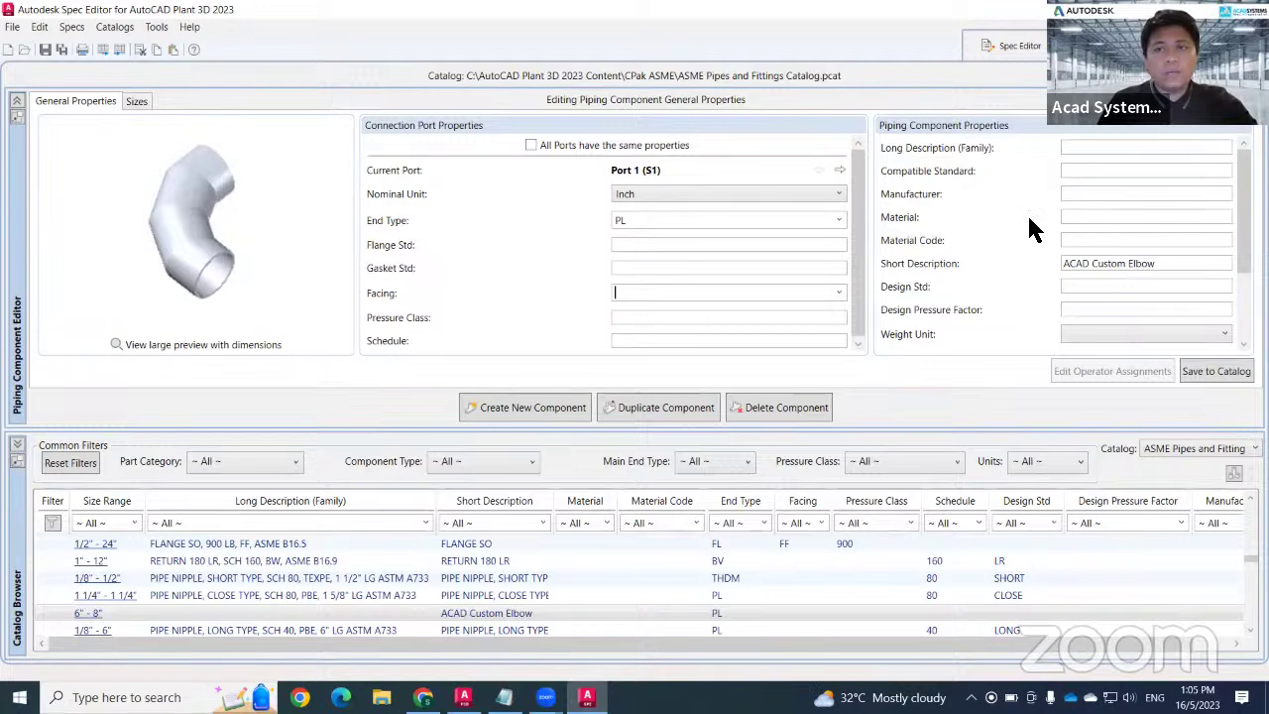
Set the family long description to "ACAD Custom Elbow, PL", based on the short description, and copy the finished text
triple_click(1145, 264)
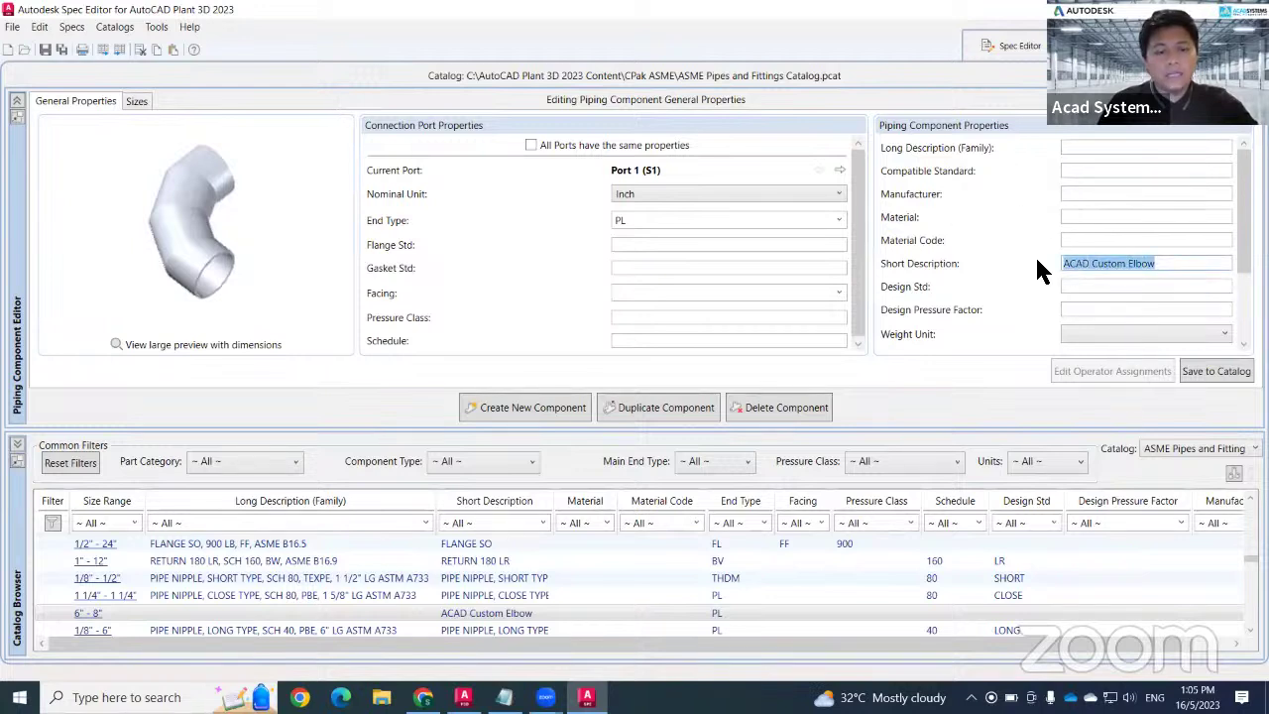
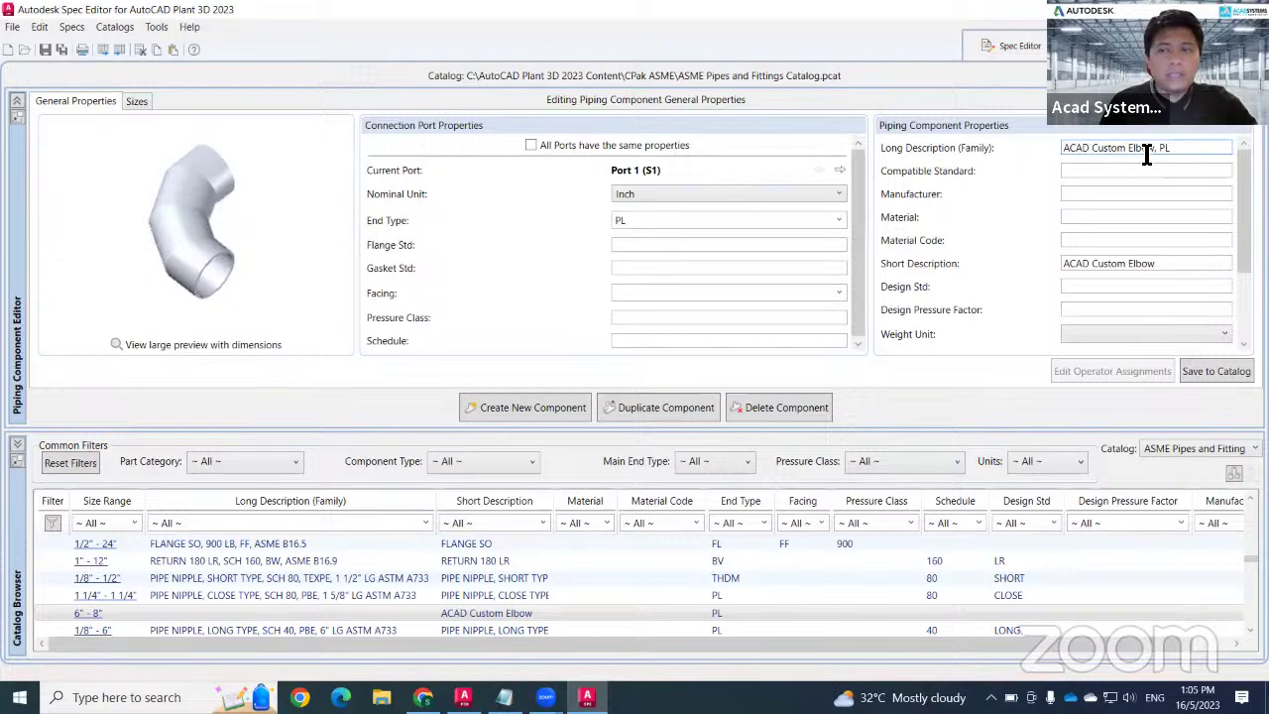
left_click_drag(1189, 148, 1001, 159)
key("ctrl+c")
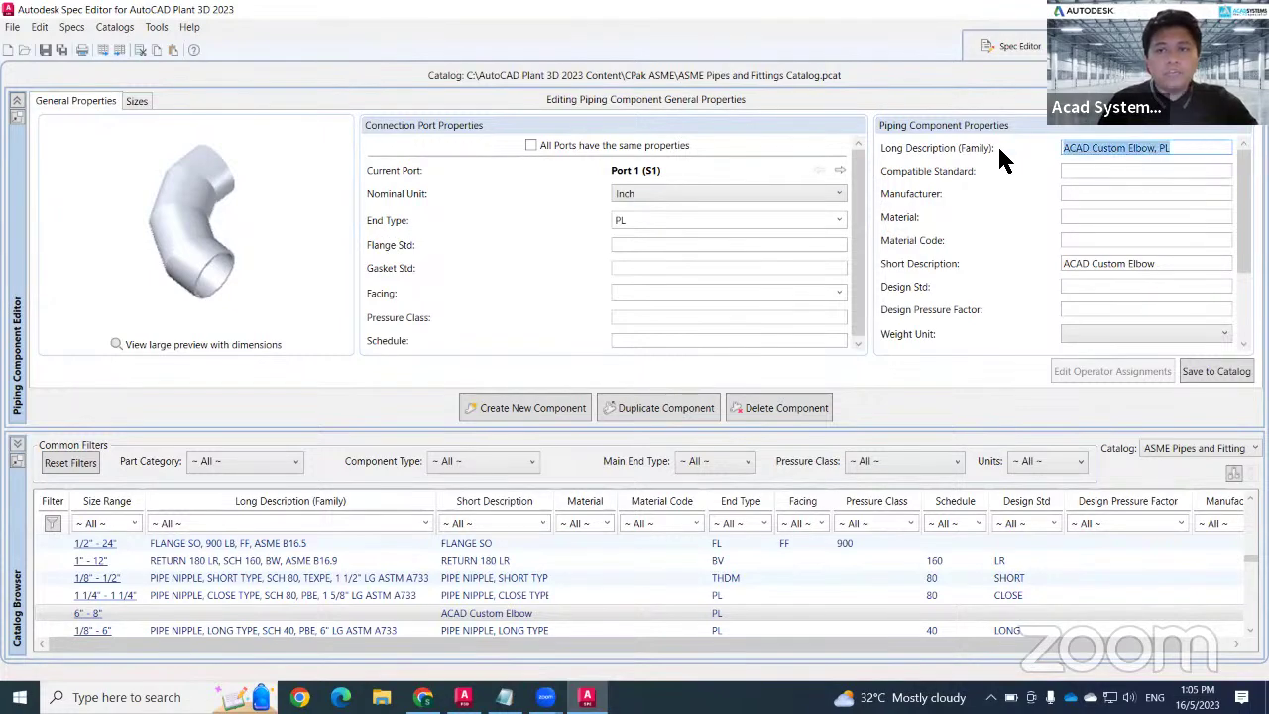
Remove the 7" size from the custom elbow's size list
left_click(137, 102)
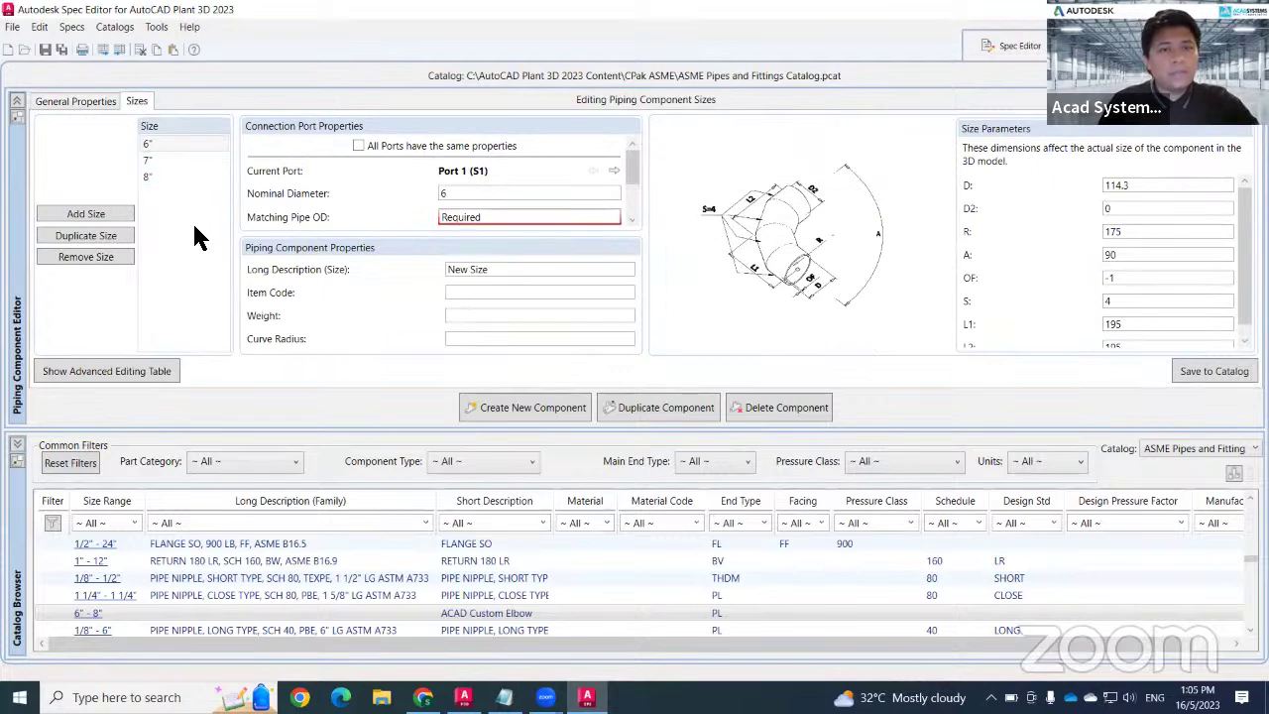
left_click(147, 161)
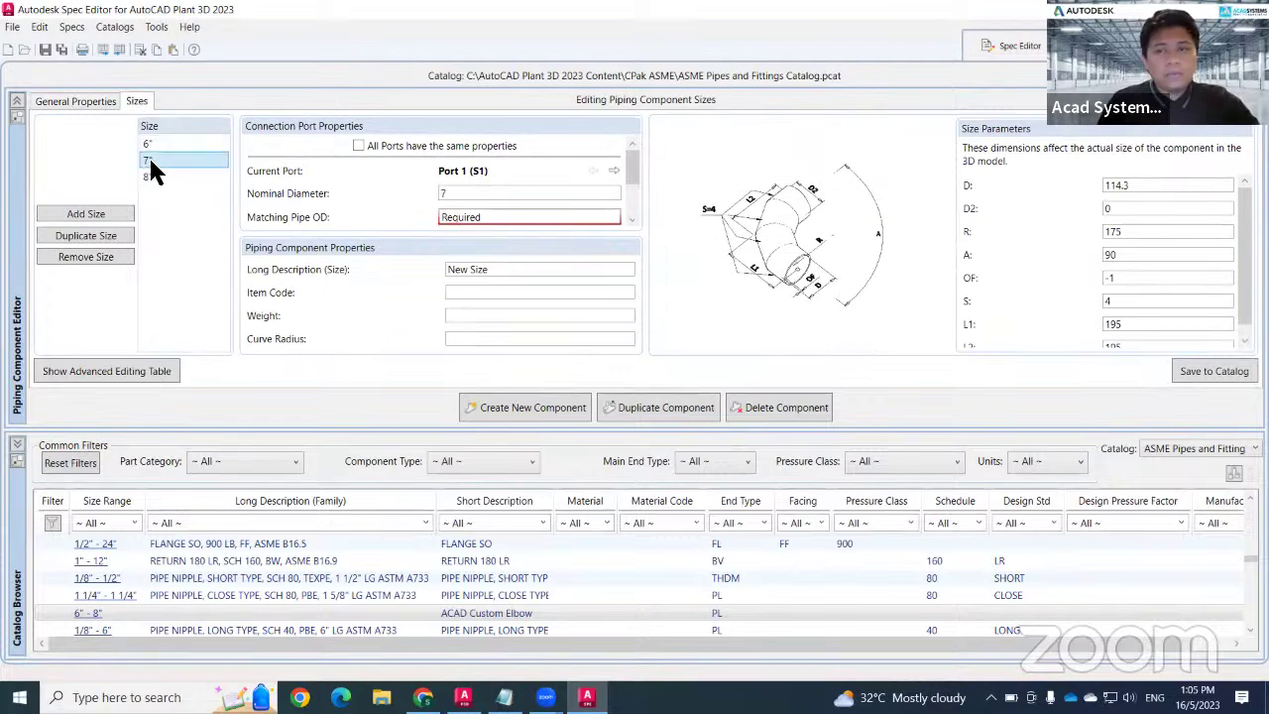
left_click(96, 256)
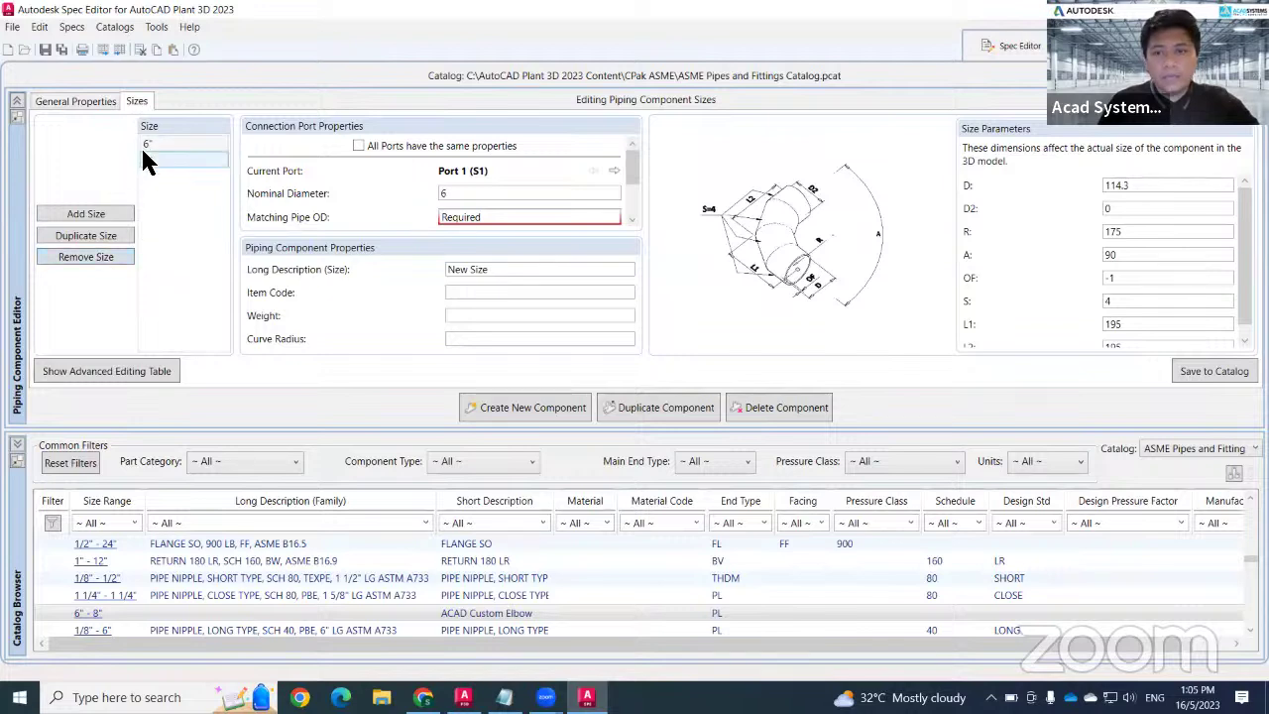
Set the 6" size's matching pipe OD to 6.1 and give all ports the same properties, overwriting the differing values
left_click(498, 219)
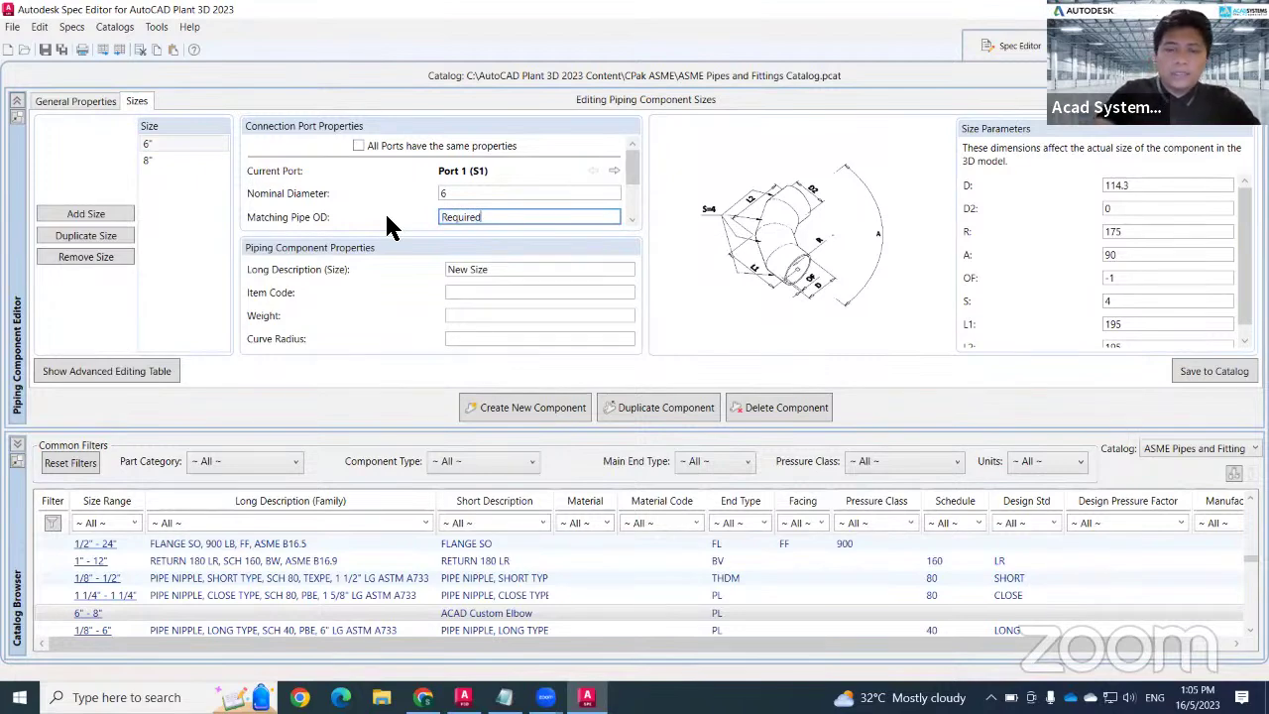
left_click_drag(523, 218, 390, 215)
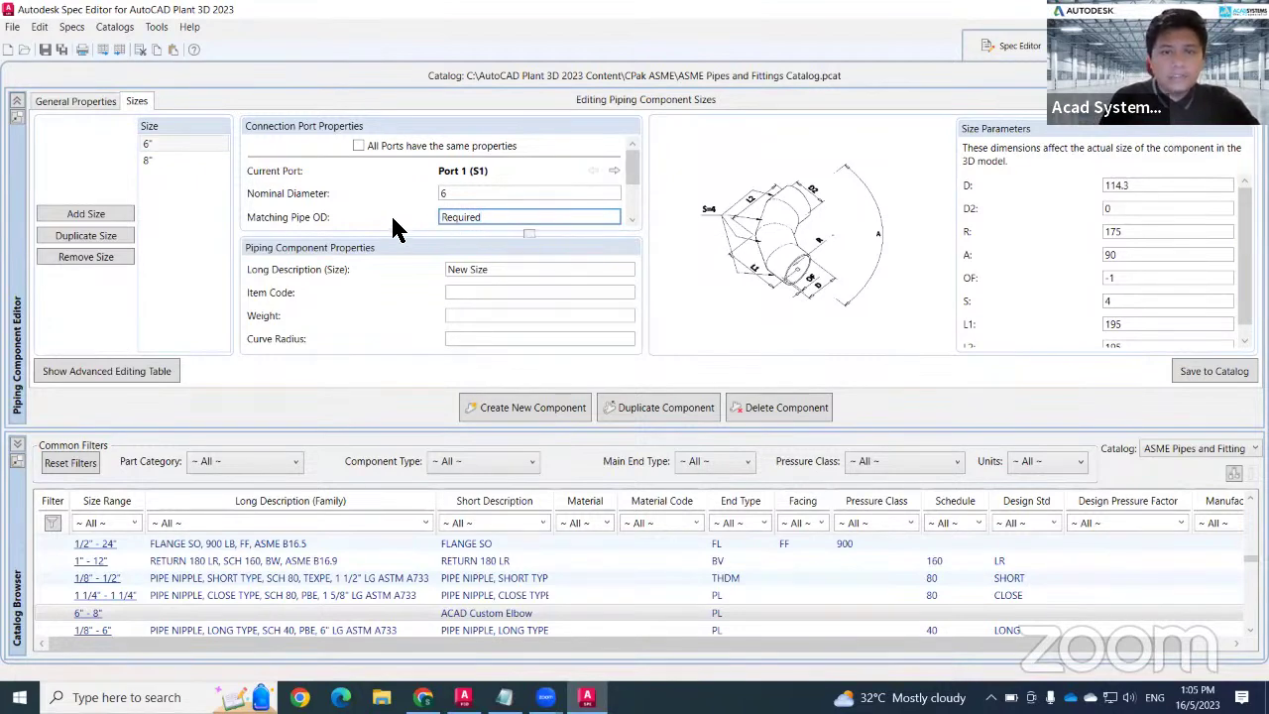
type("6.1")
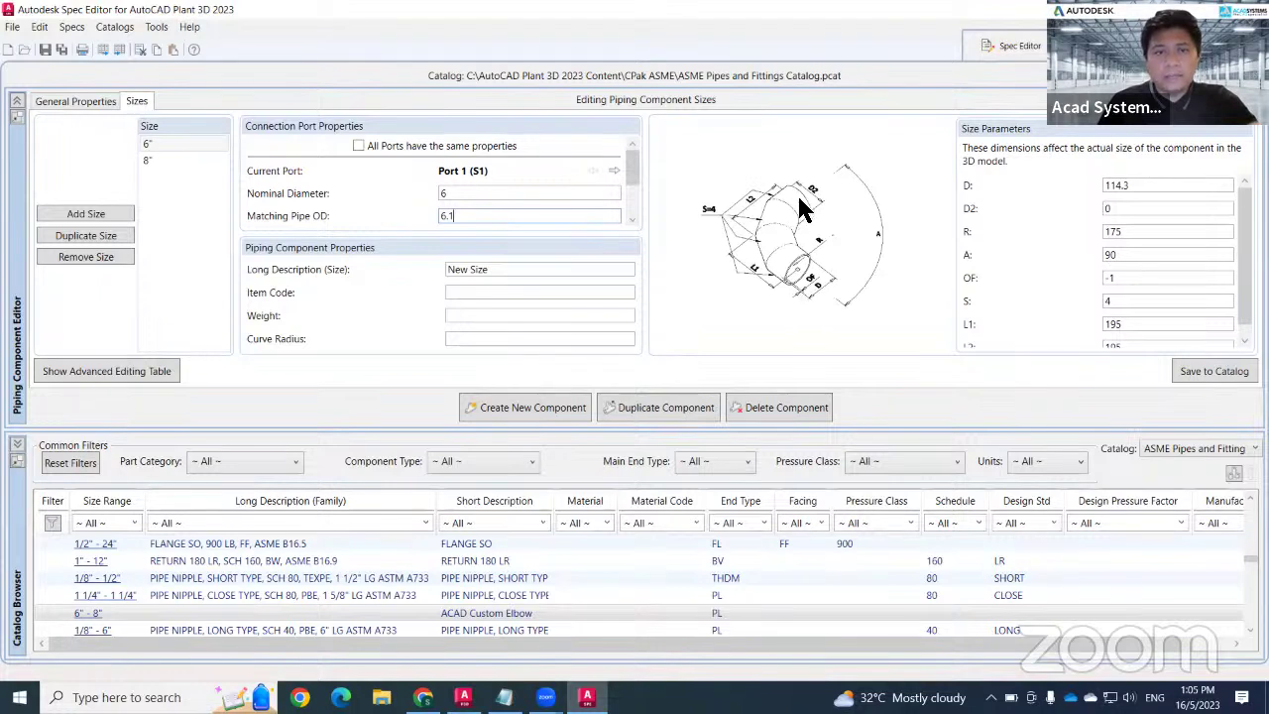
left_click(615, 174)
left_click(593, 171)
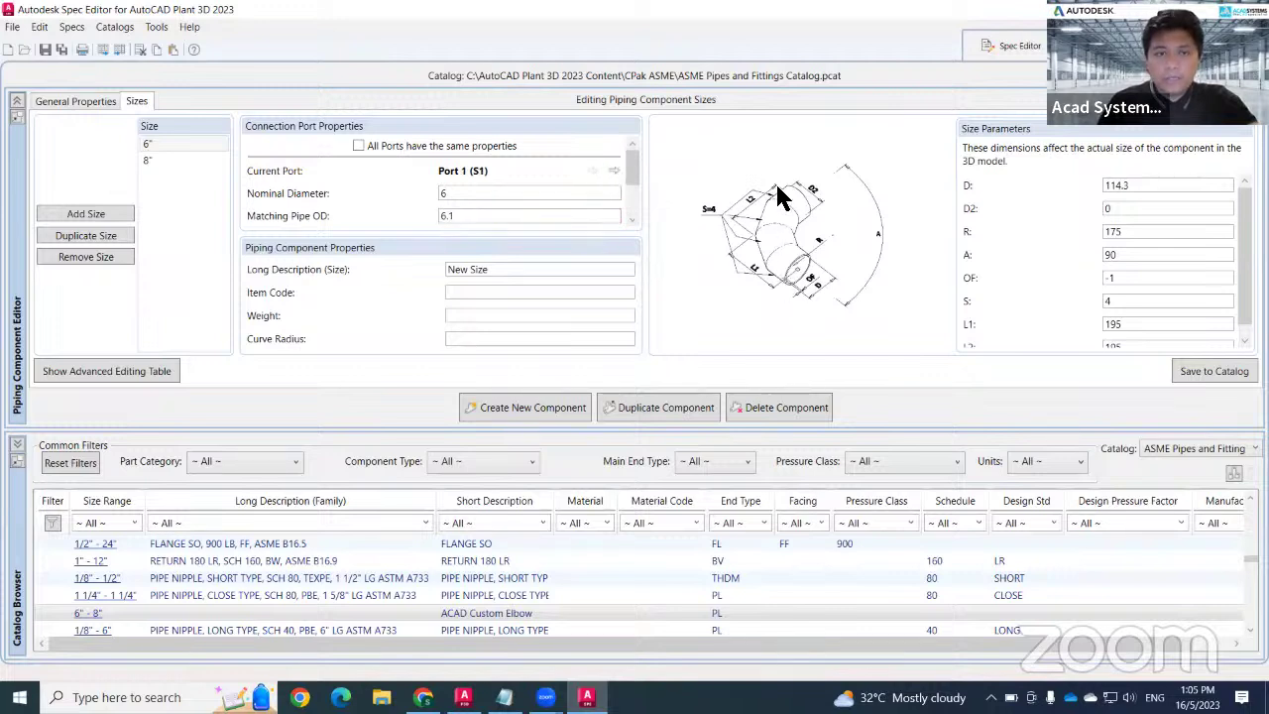
left_click(358, 147)
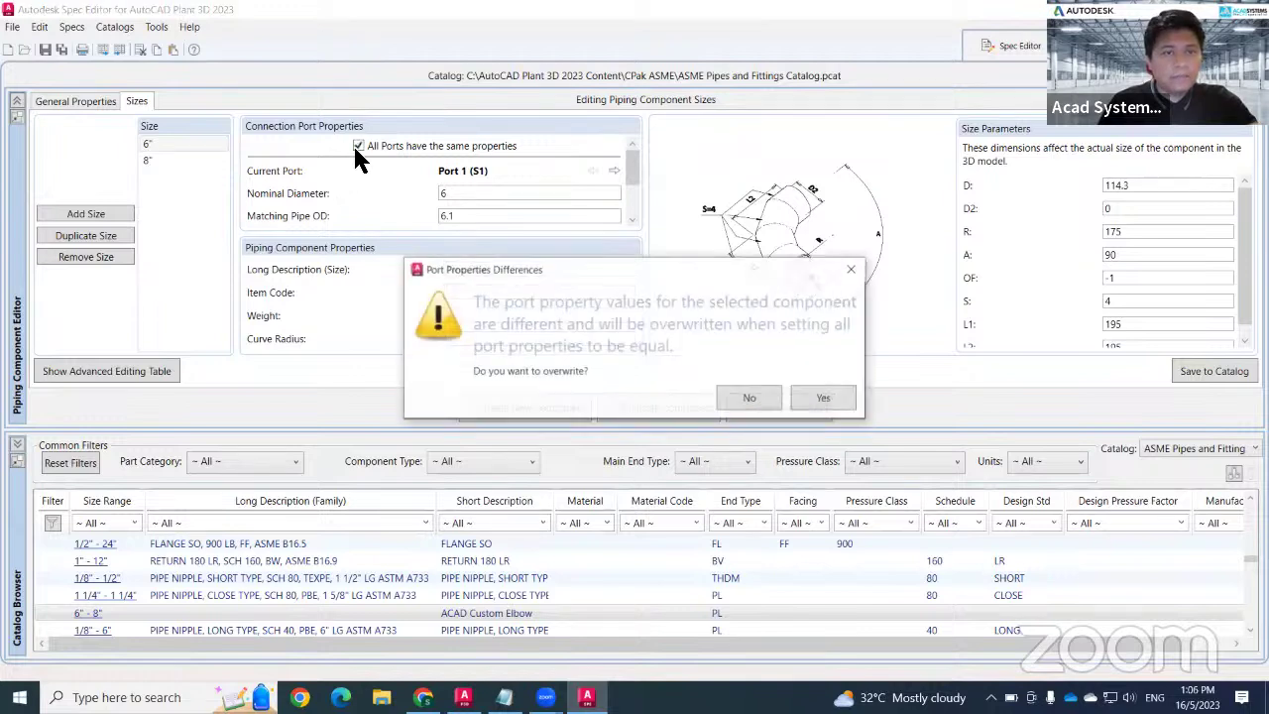
left_click(815, 399)
Set the 6" size's long description to "ACAD Custom Elbow, PL, 6"", reusing the copied family description
left_click_drag(514, 274, 375, 273)
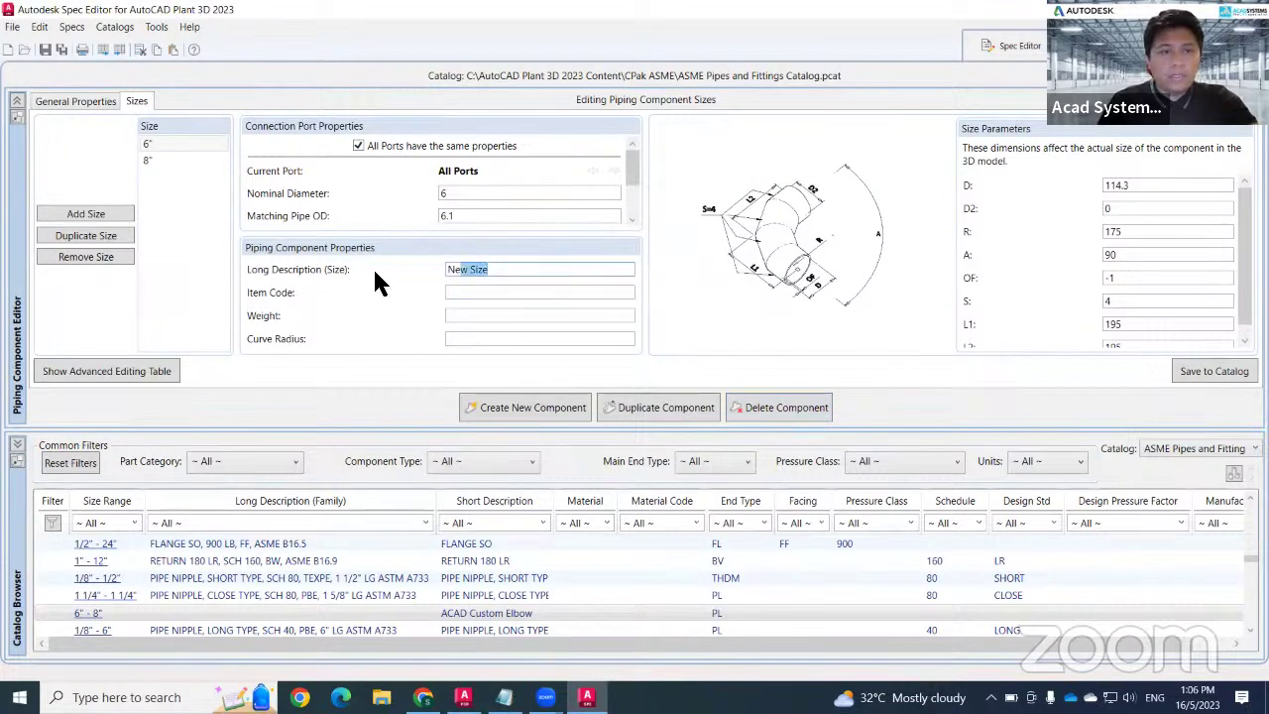
key("ctrl+v")
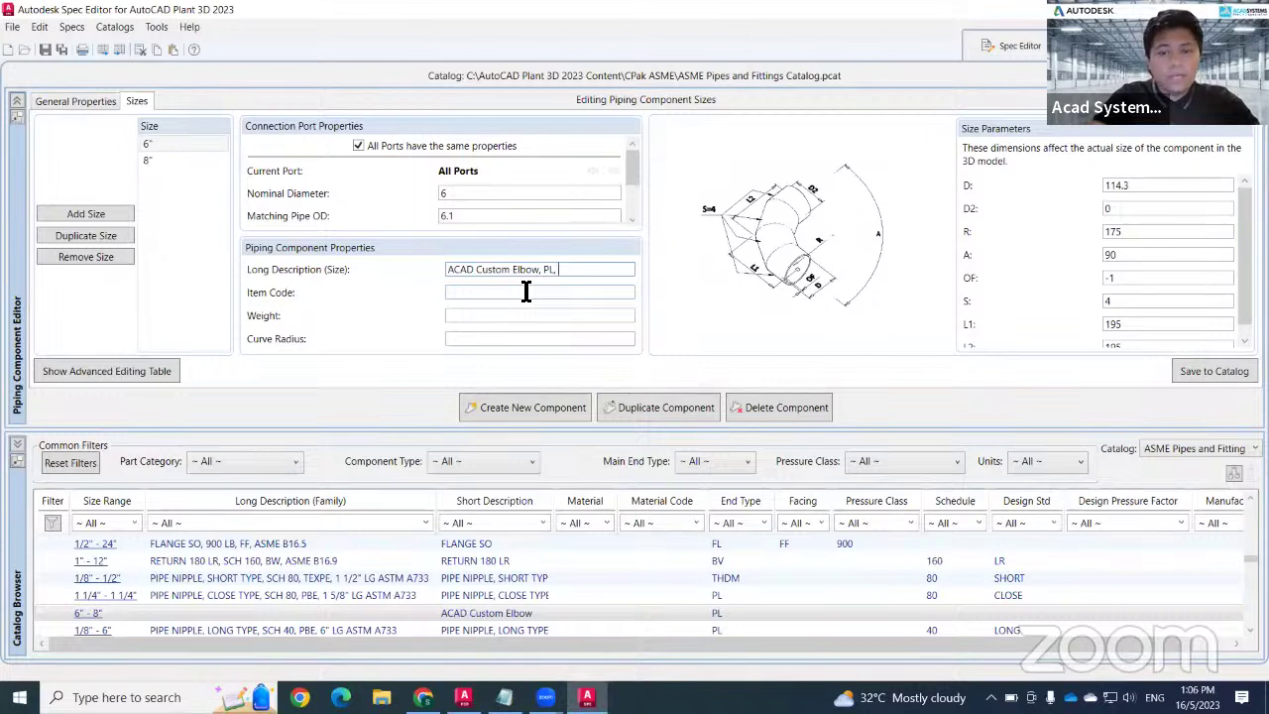
type(", 6")
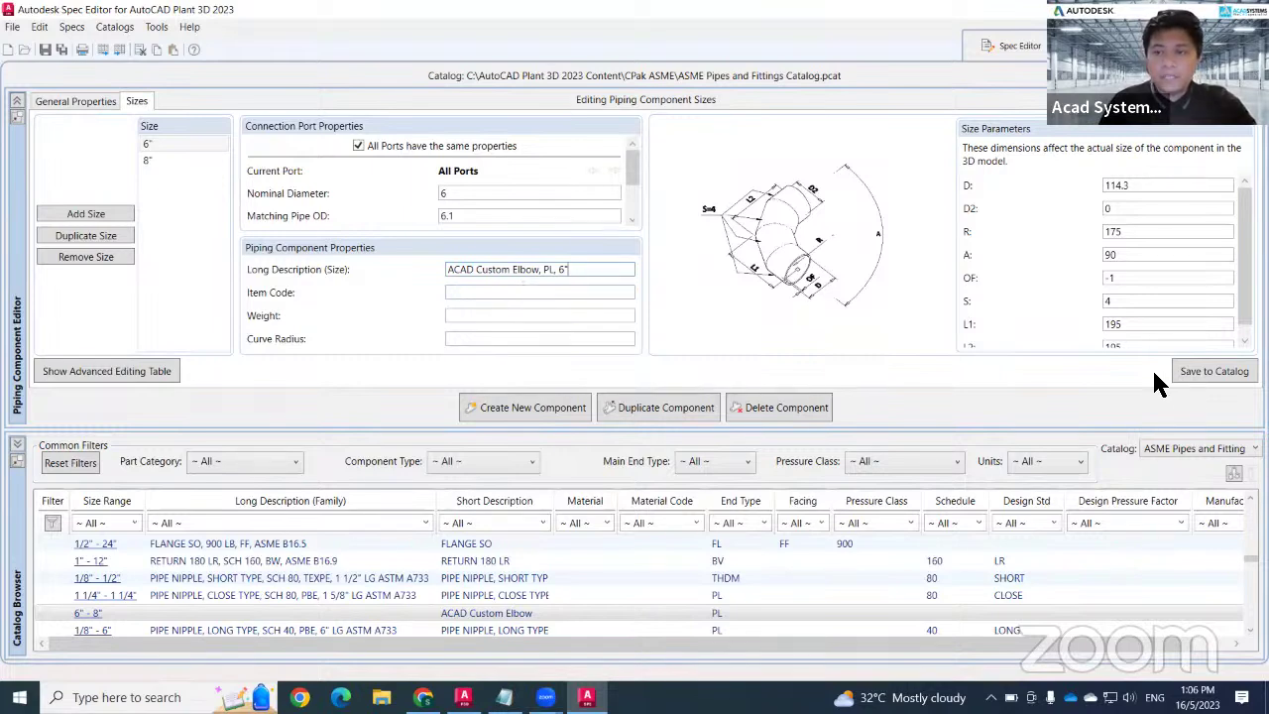
For the 8" size, set the matching pipe OD to 8.1 and the long description to "ACAD Custom Elbow, PL, 8""
left_click(150, 162)
left_click_drag(521, 220, 436, 222)
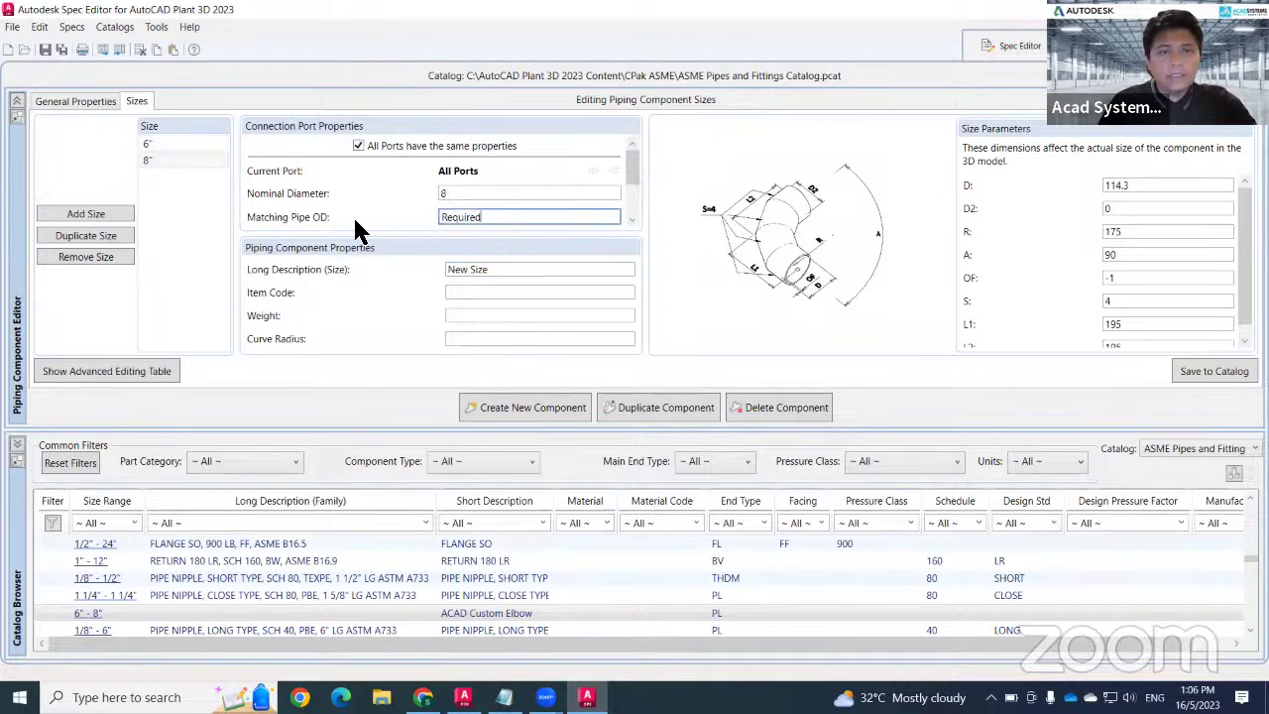
type("8.1")
left_click_drag(515, 269, 347, 278)
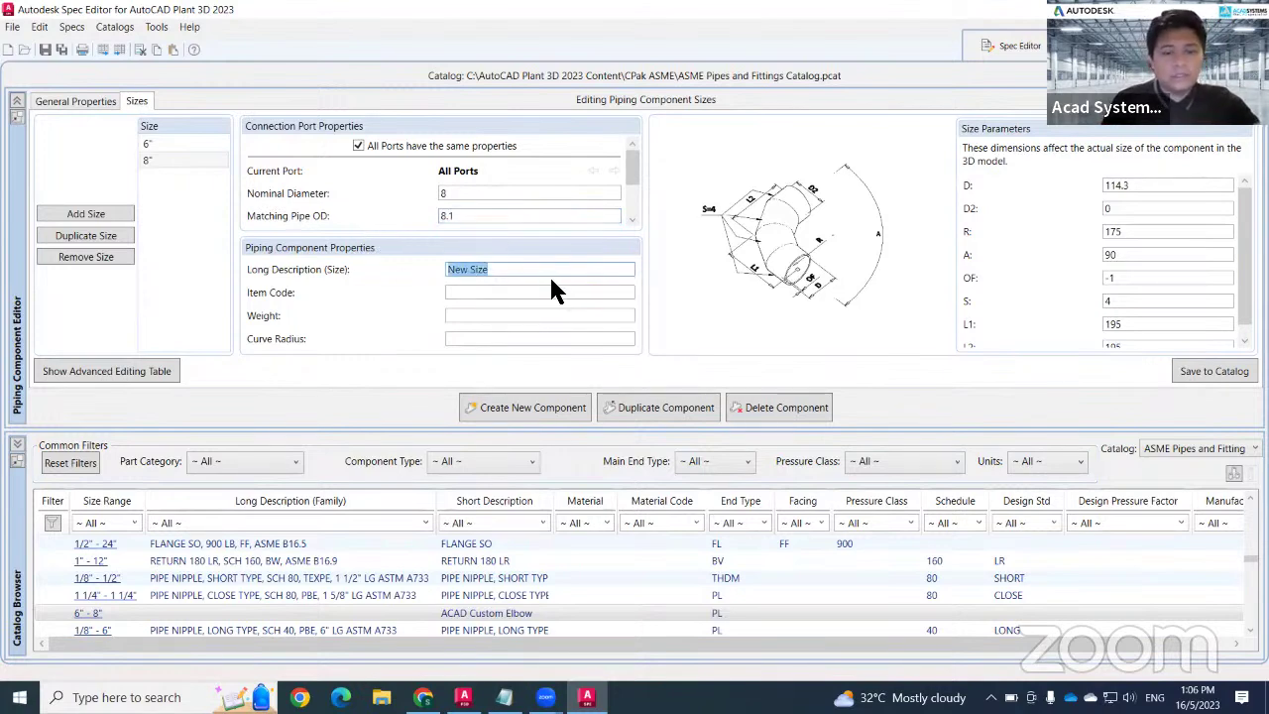
key("ctrl+v")
type(", ")
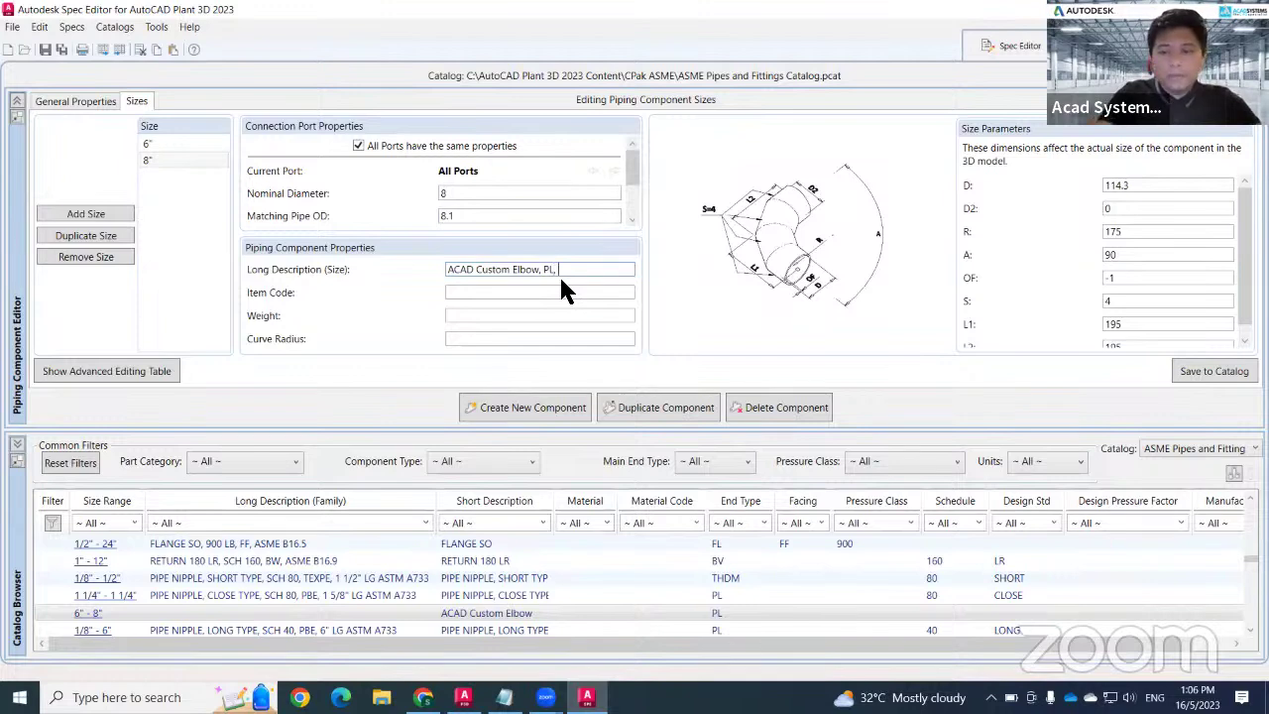
type("8\"")
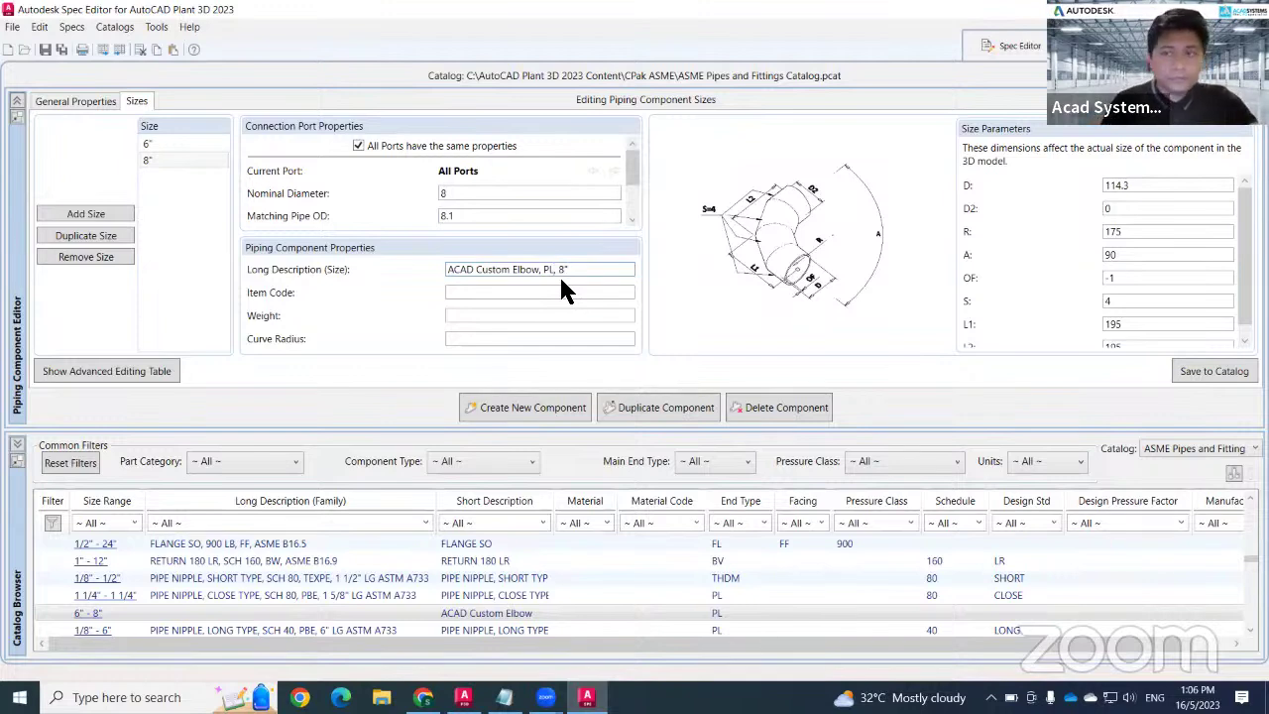
Set the 6" size's dimension parameters to D 6.1, R 8, L1 8 and L2 8
left_click(156, 144)
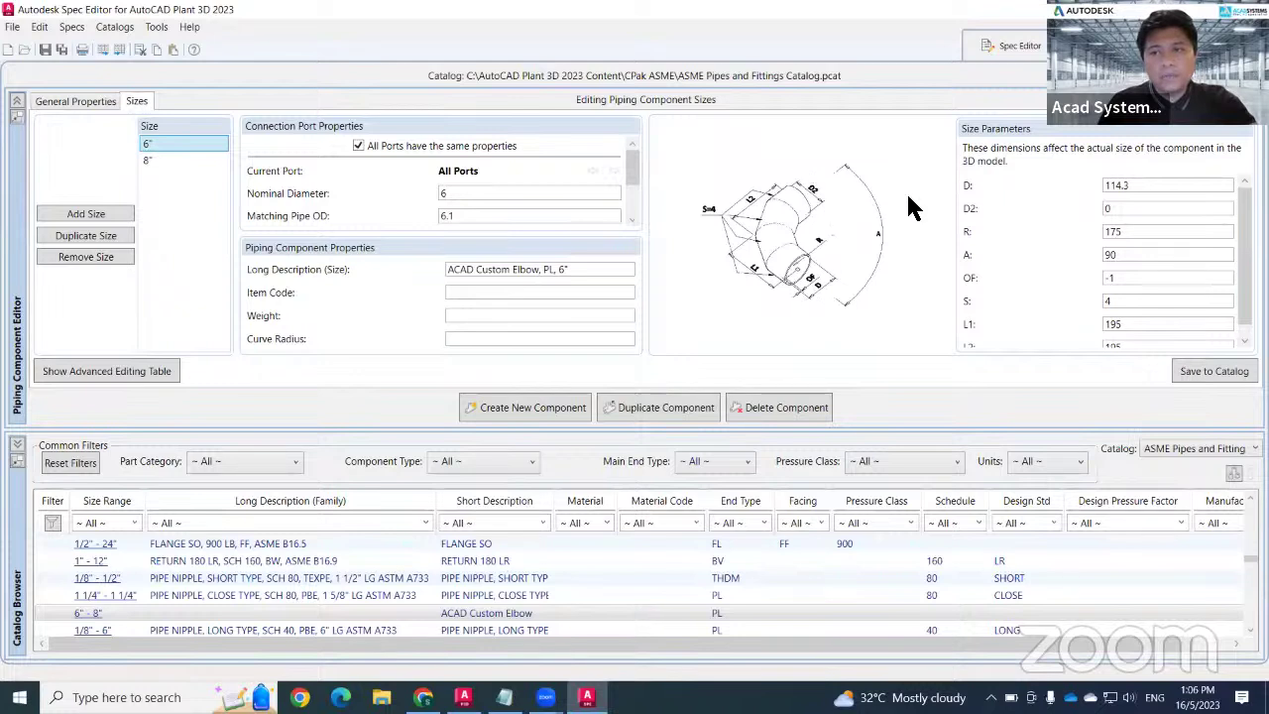
double_click(1124, 210)
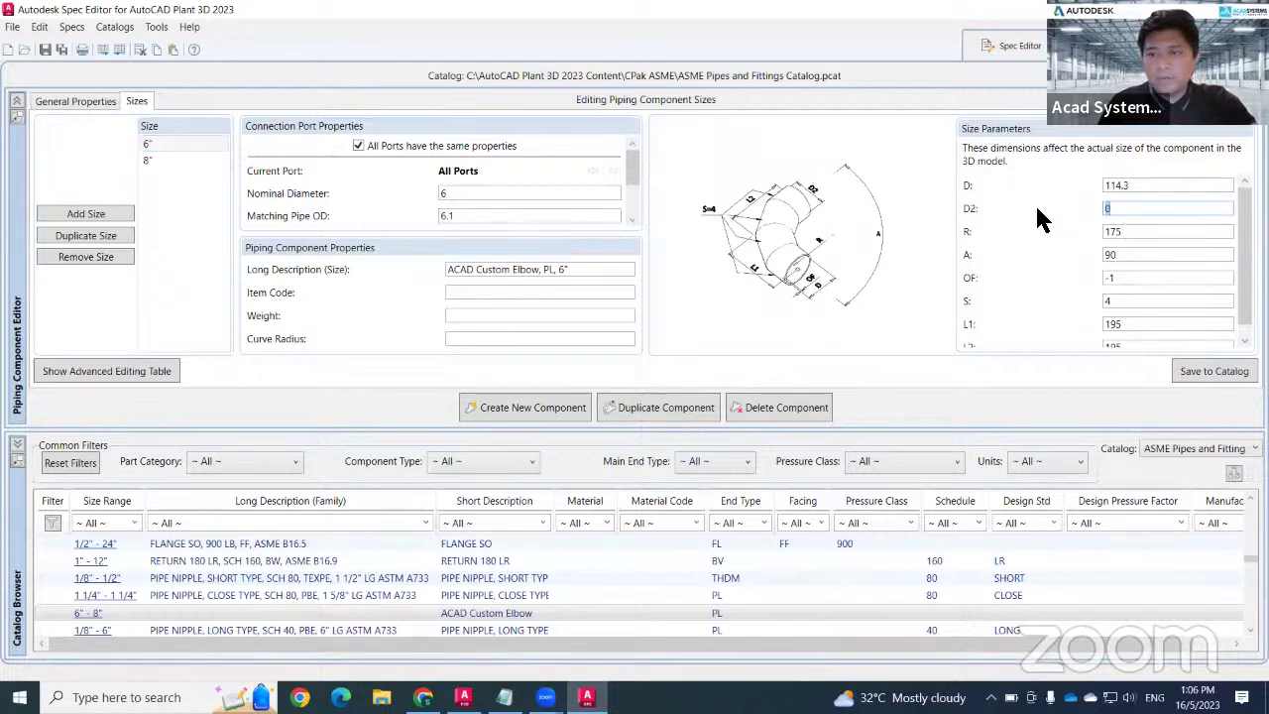
double_click(1153, 188)
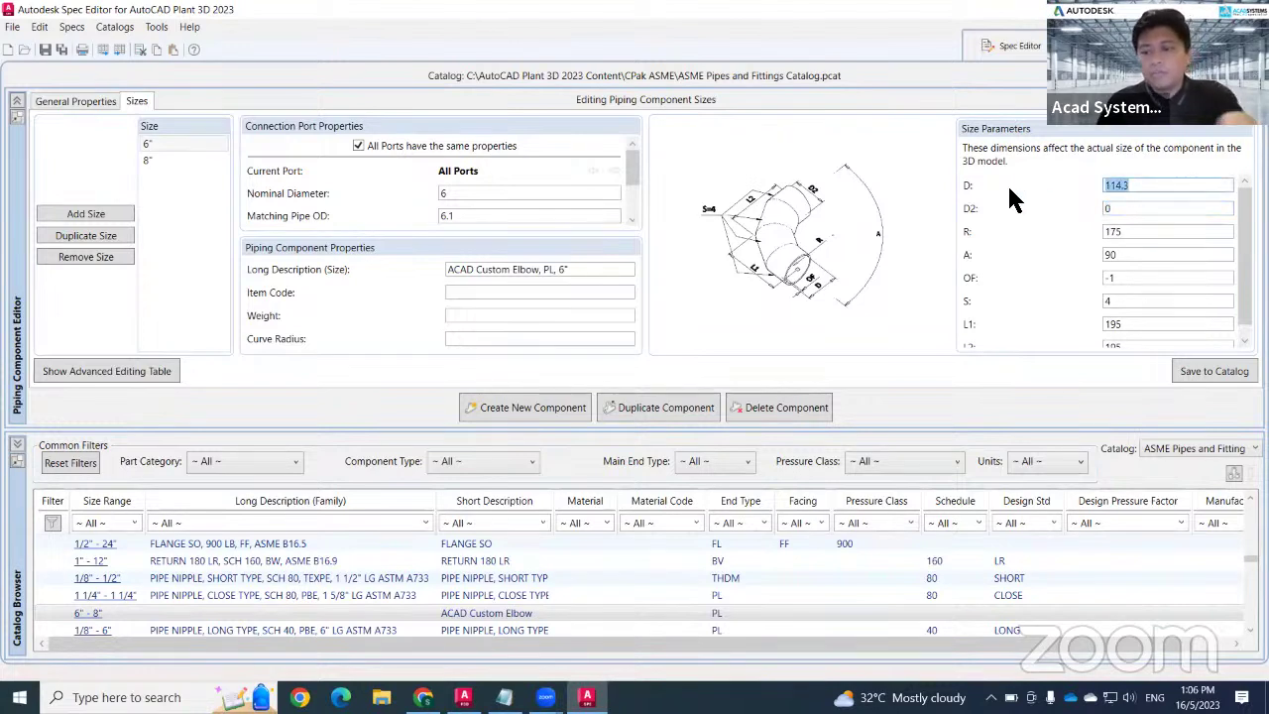
type("6.1")
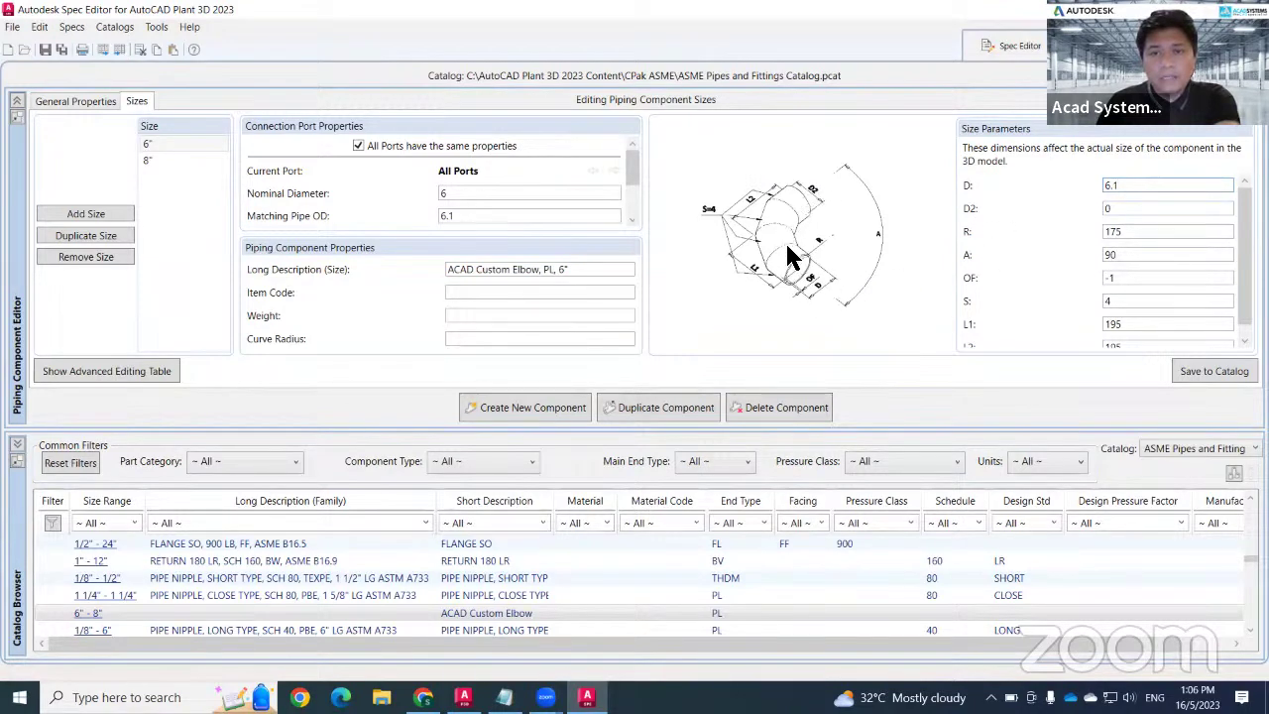
double_click(1176, 235)
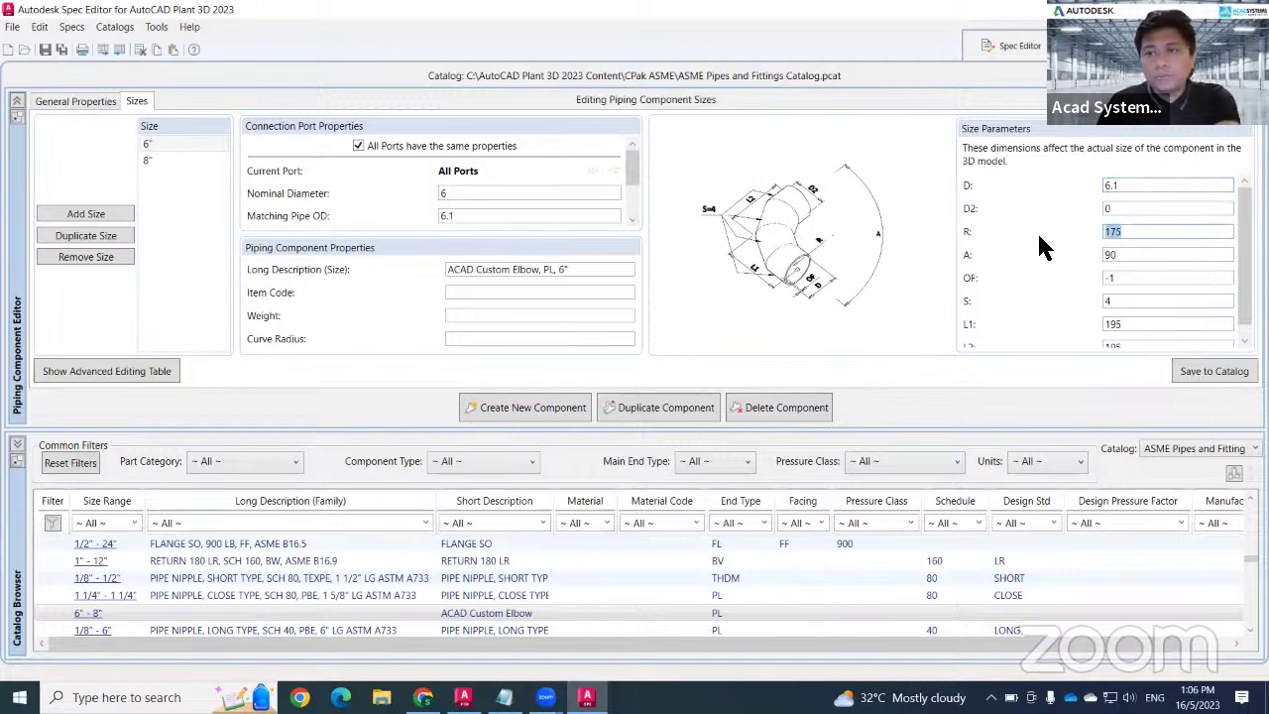
type("8")
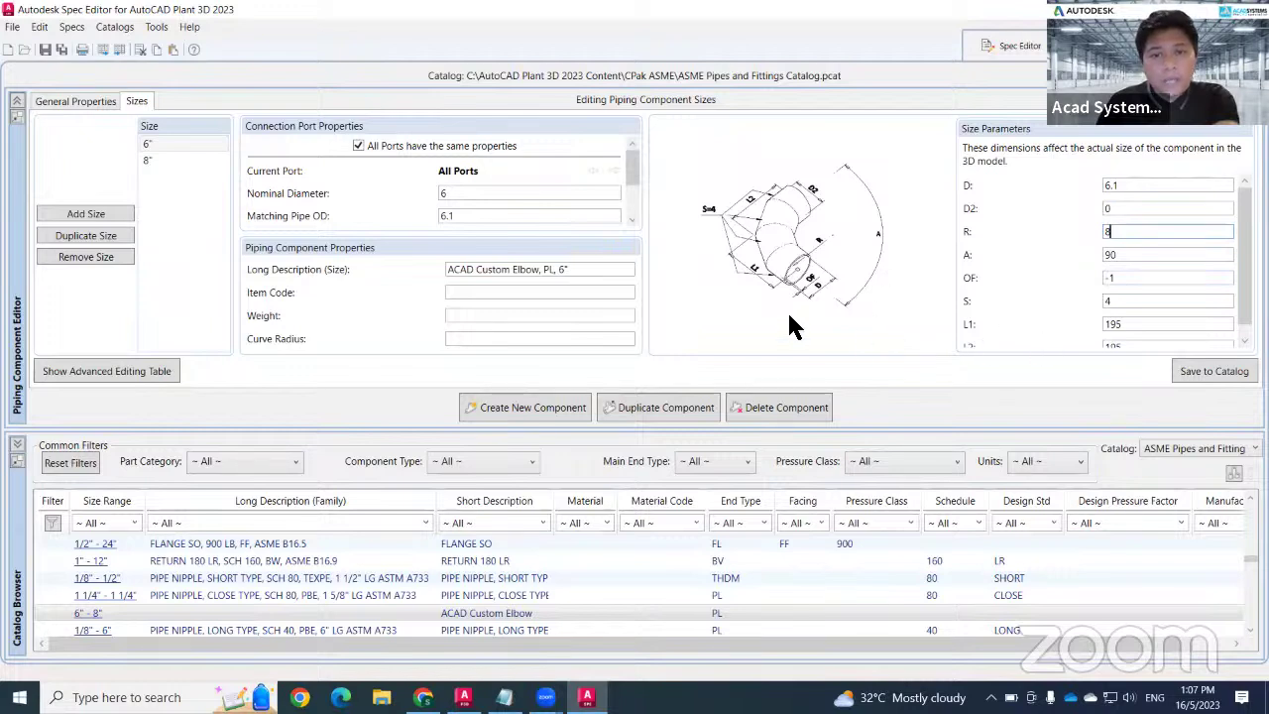
double_click(1171, 330)
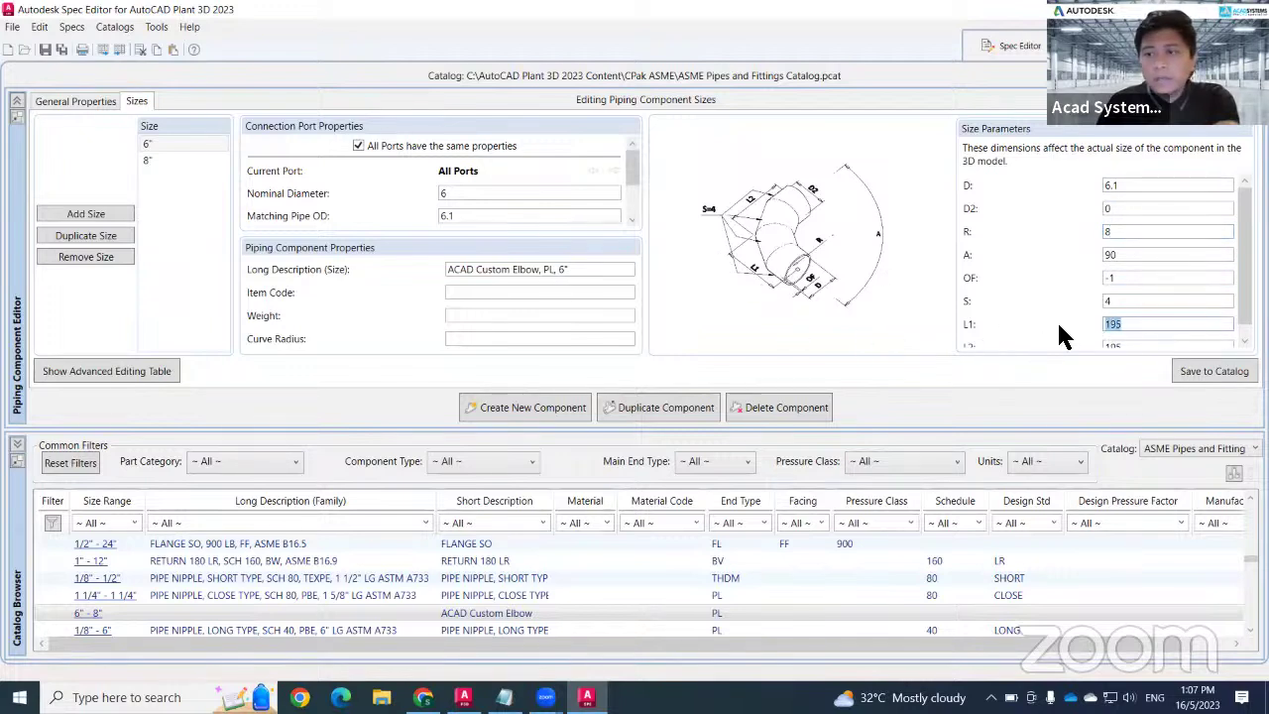
type("8")
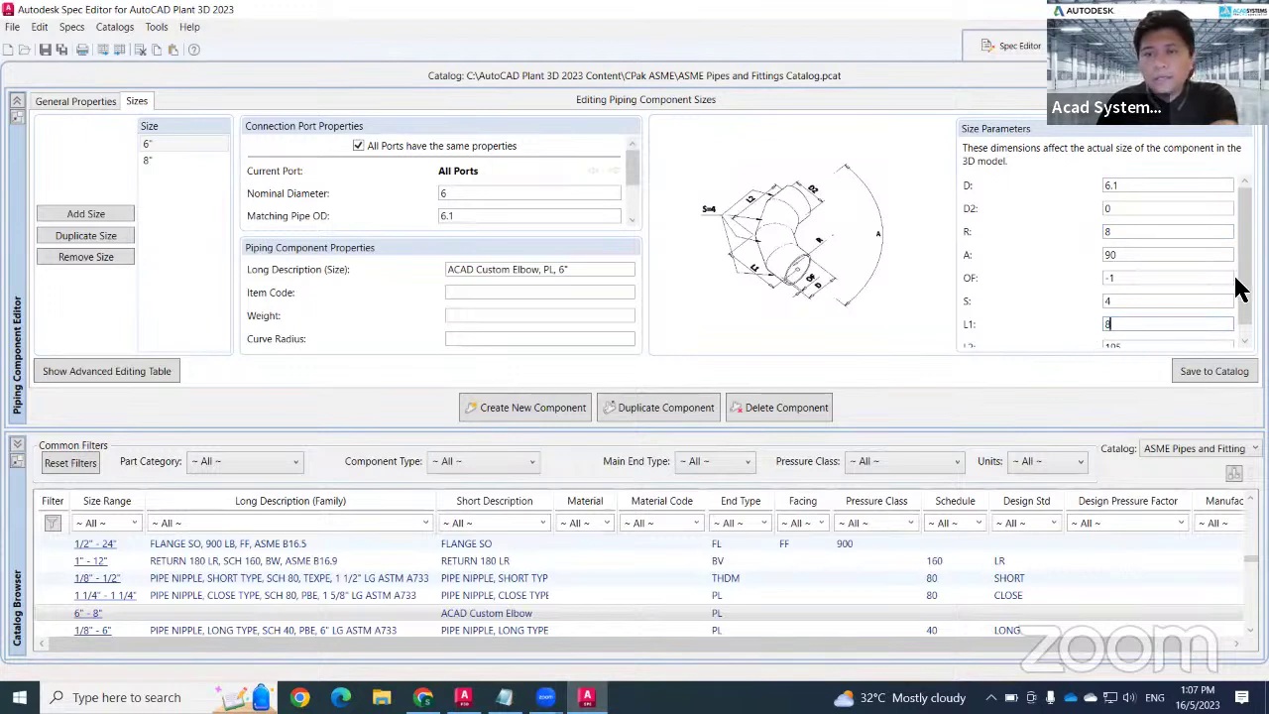
scroll(1240, 283, "down", 1)
key("Tab")
type("8")
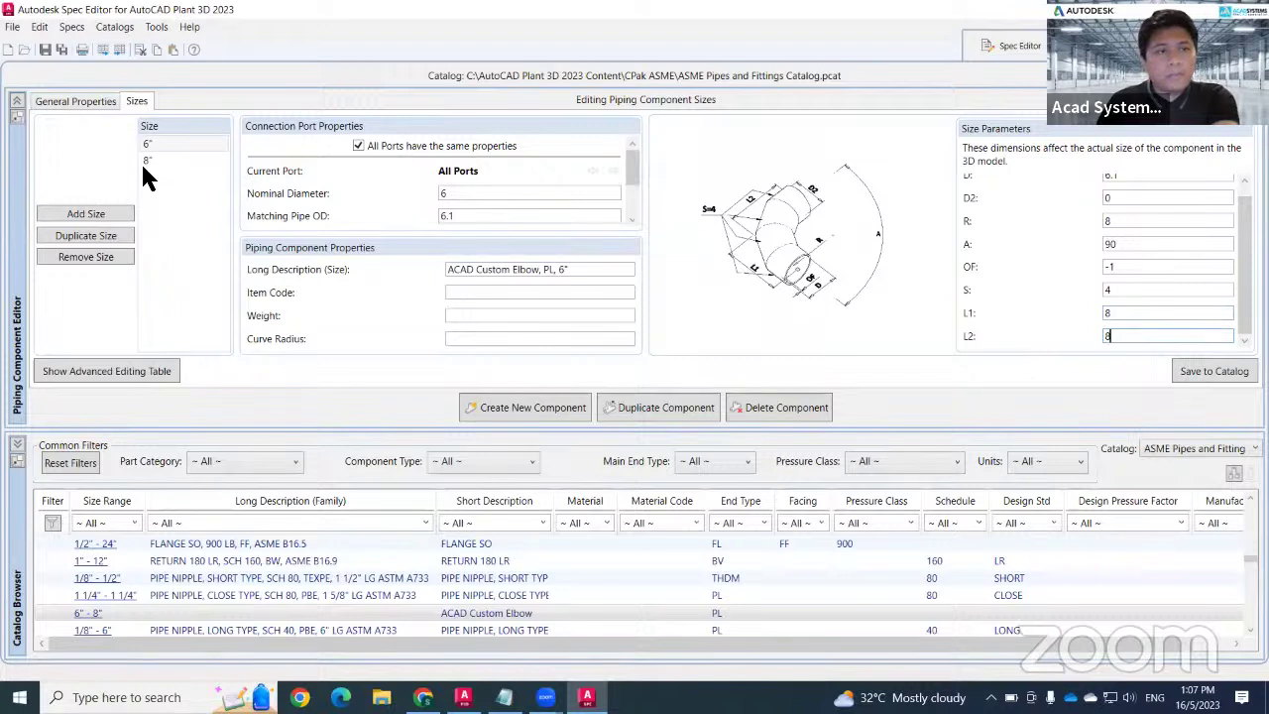
Set the 8" size's dimension parameters to D 8.1, R 10, L1 10 and L2 10
left_click(184, 161)
scroll(1157, 194, "up", 1)
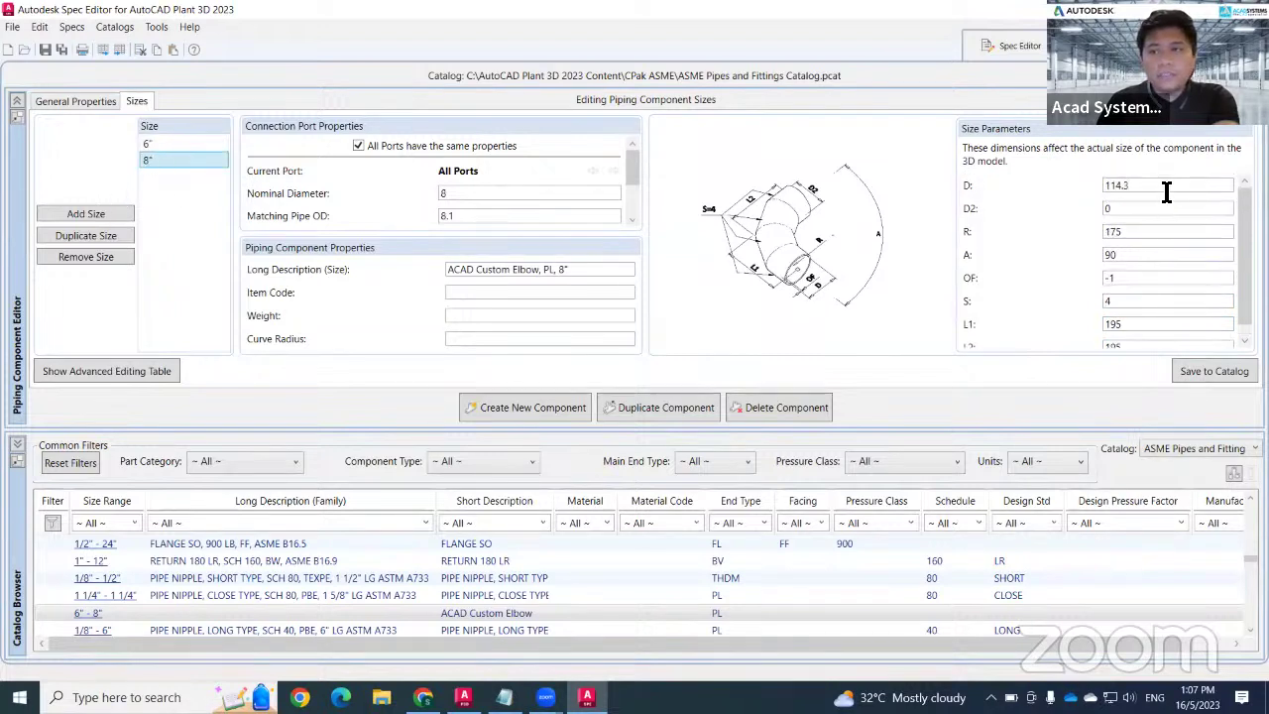
left_click(1158, 186)
type("8.1")
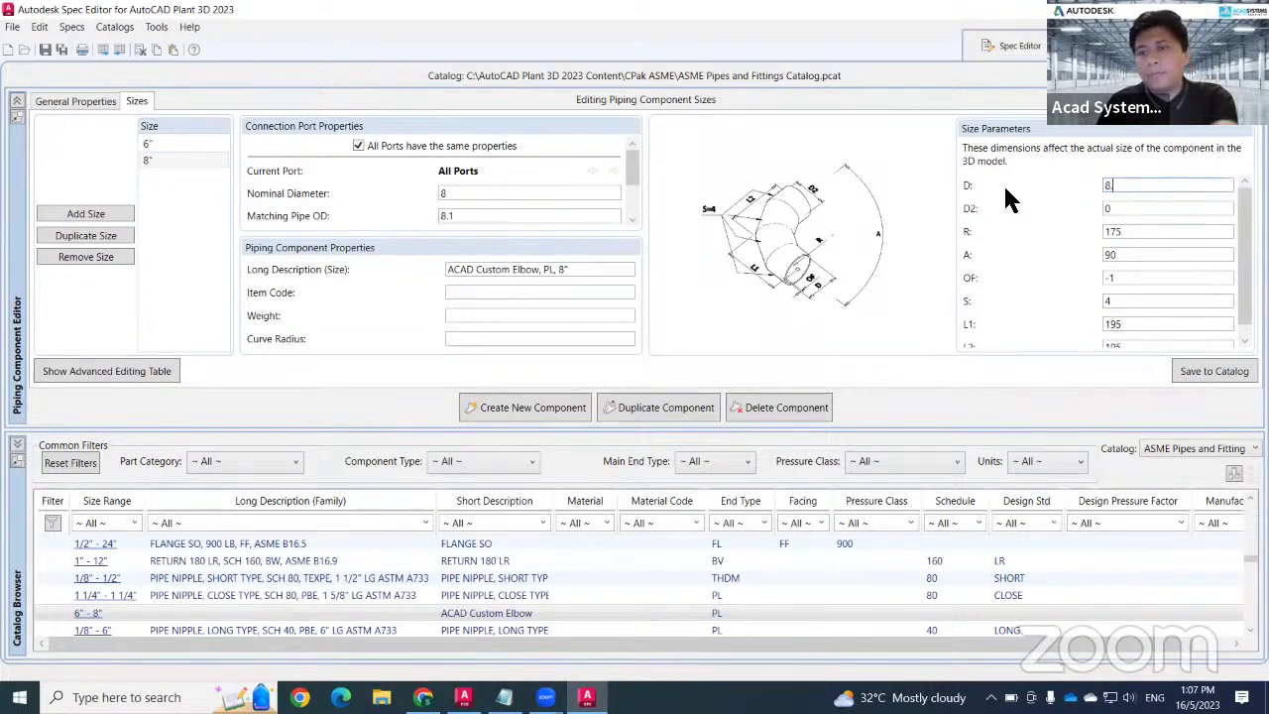
left_click(1143, 232)
key("shift+Home")
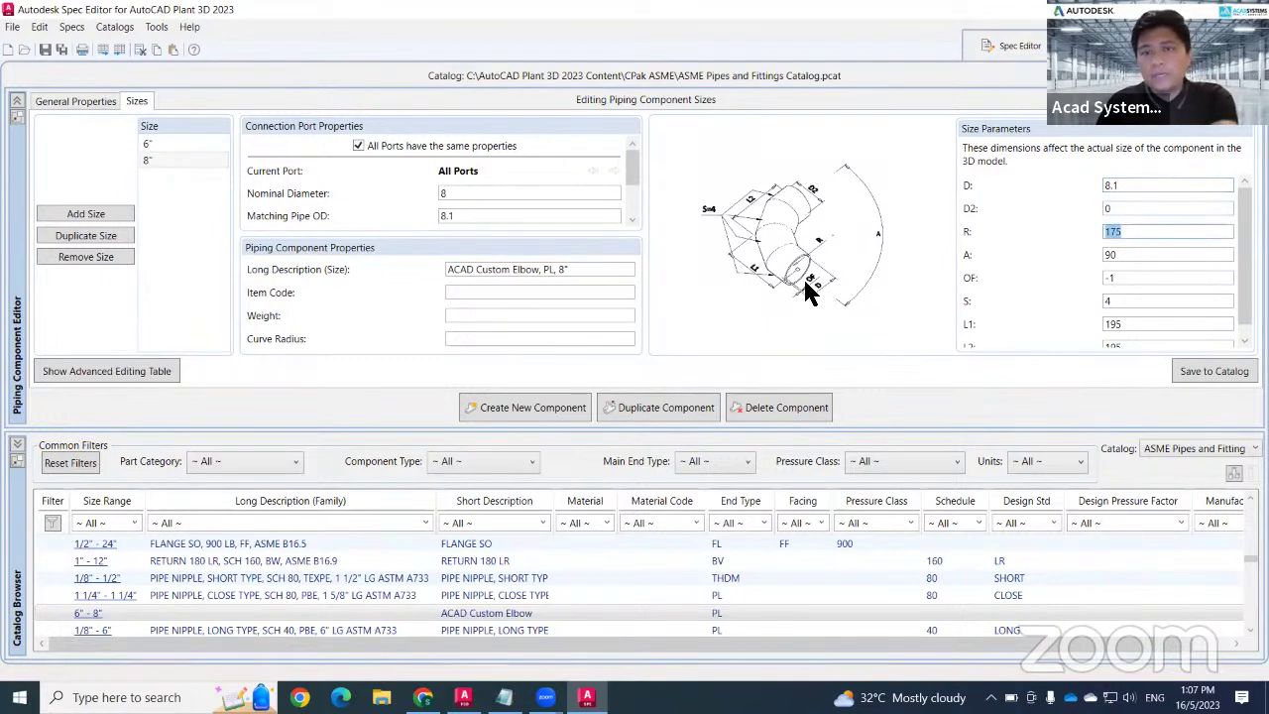
type("10")
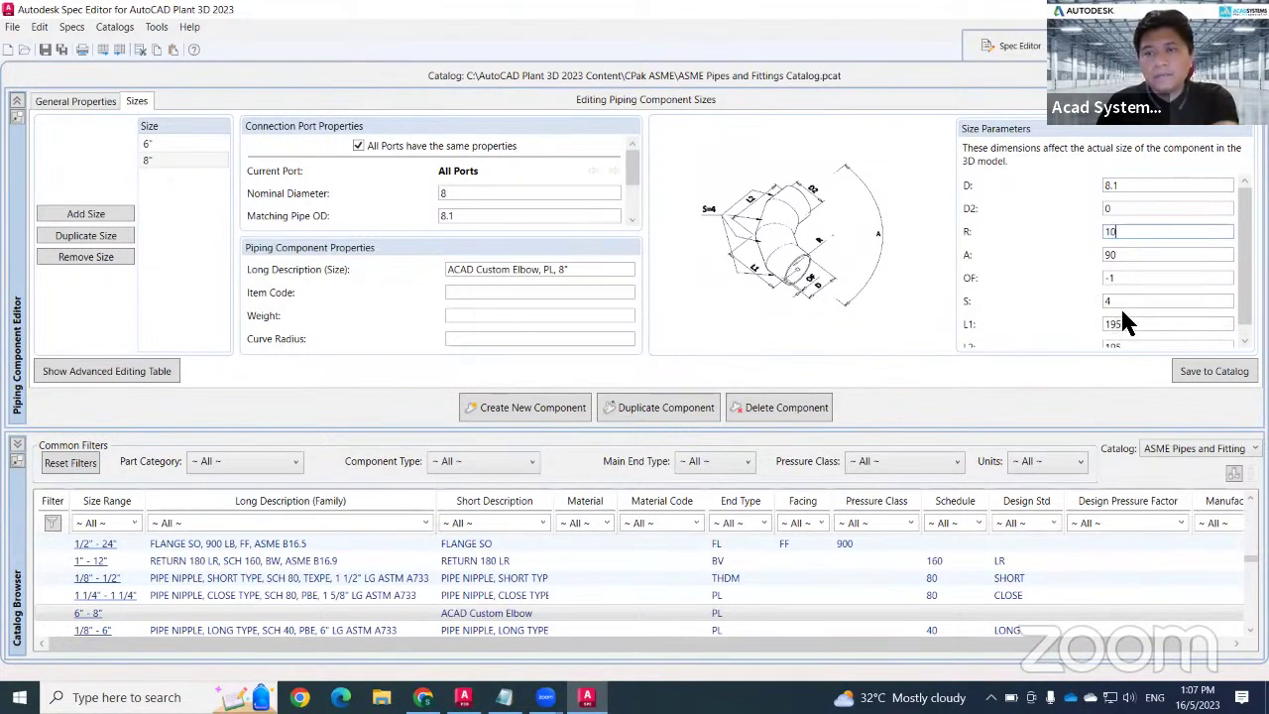
double_click(1127, 323)
type("10")
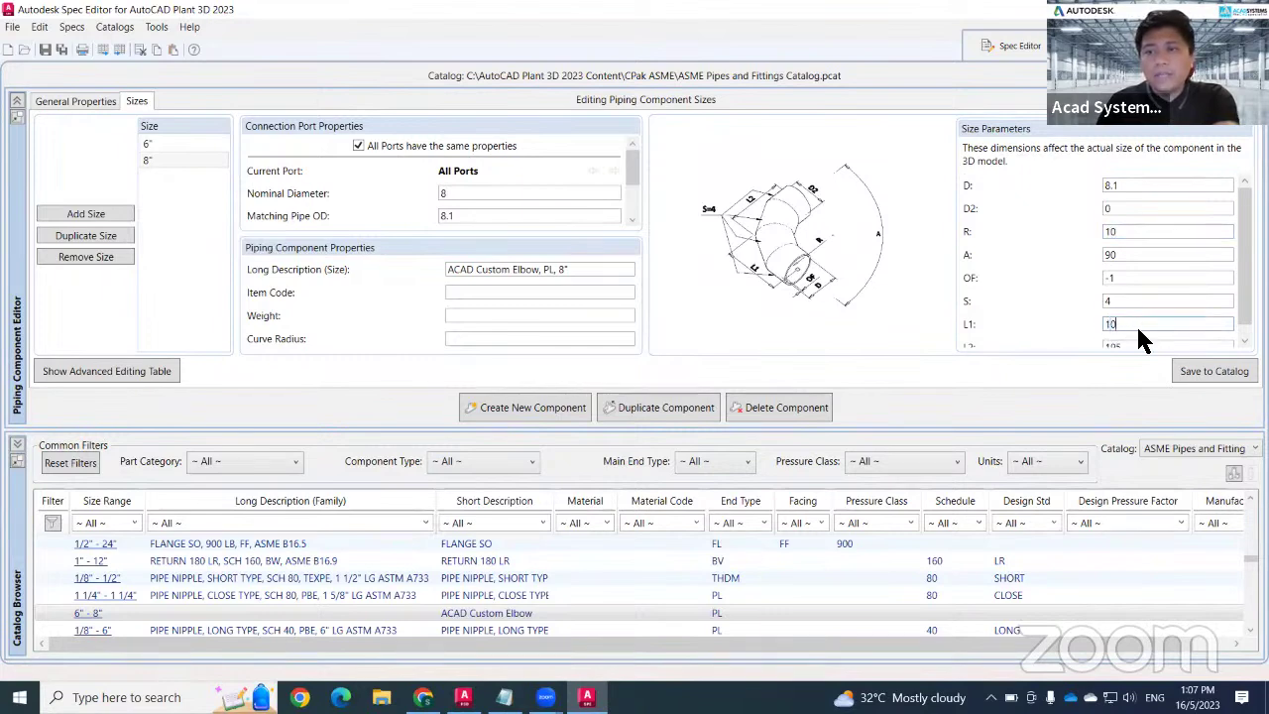
scroll(1136, 324, "down", 1)
double_click(1142, 333)
type("10")
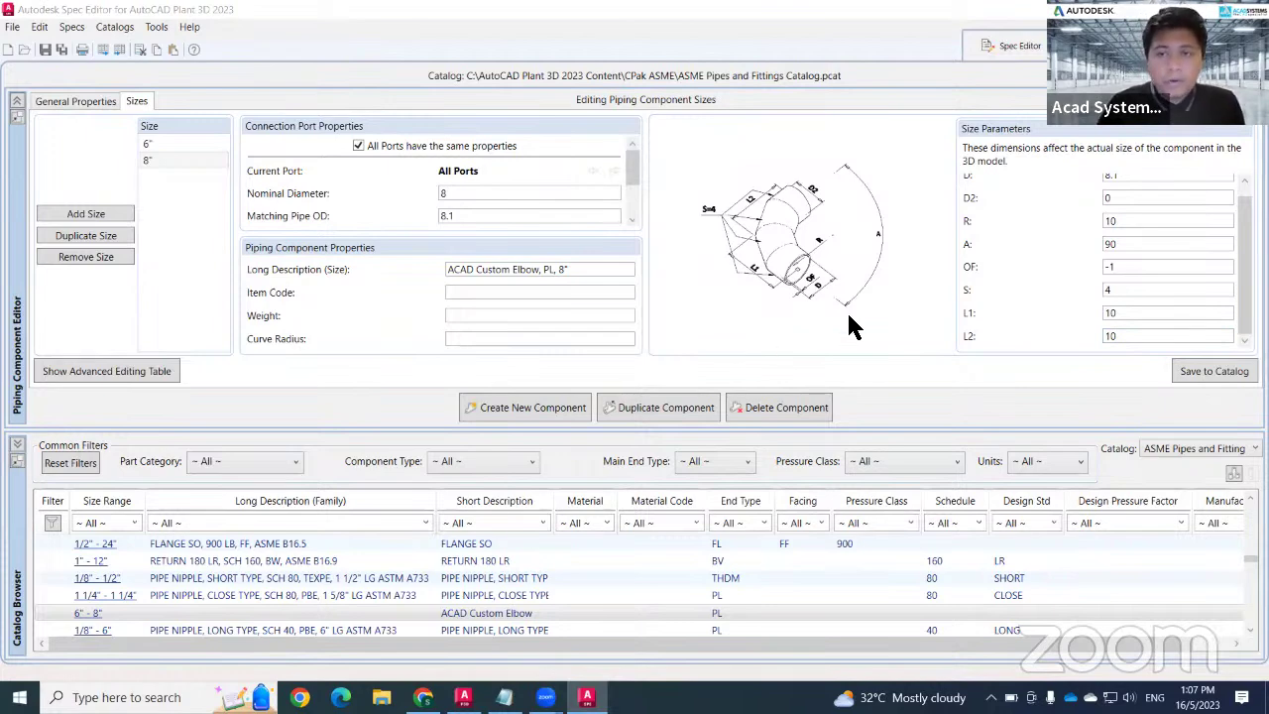
Review the custom elbow's general properties down to the Iso Symbol fields and save the component to the catalog
left_click(79, 109)
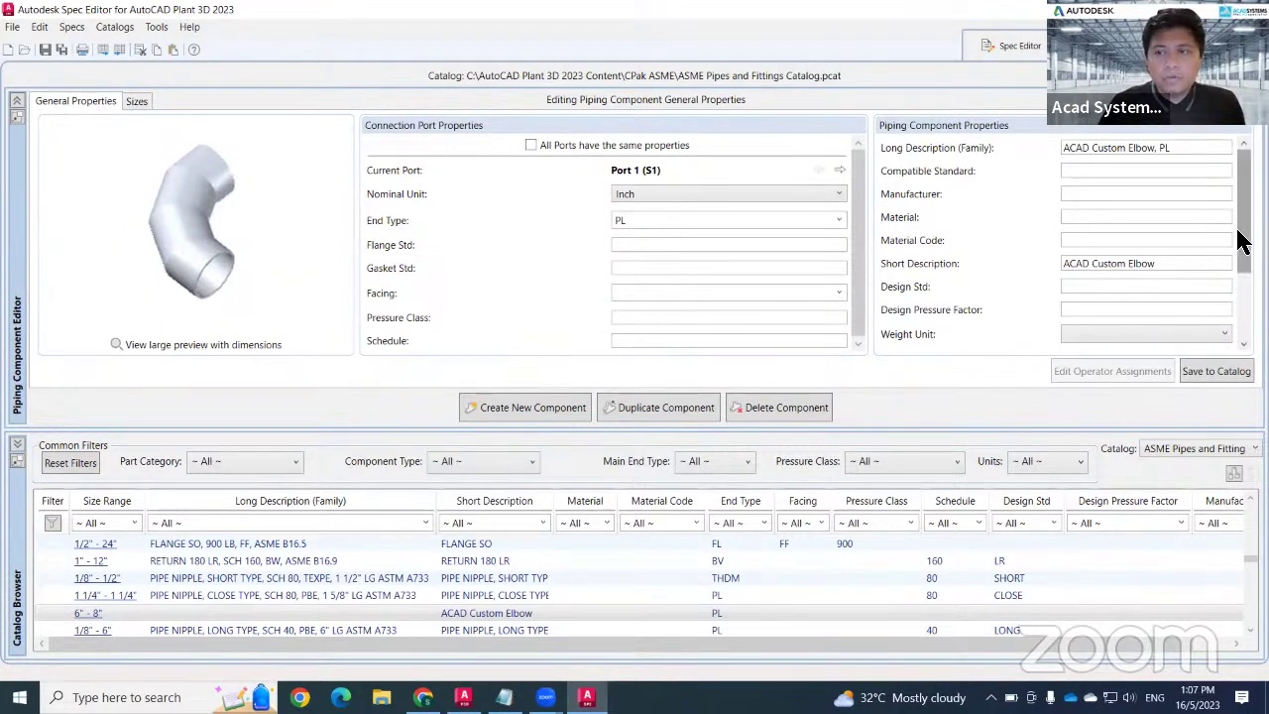
left_click_drag(1241, 207, 1241, 269)
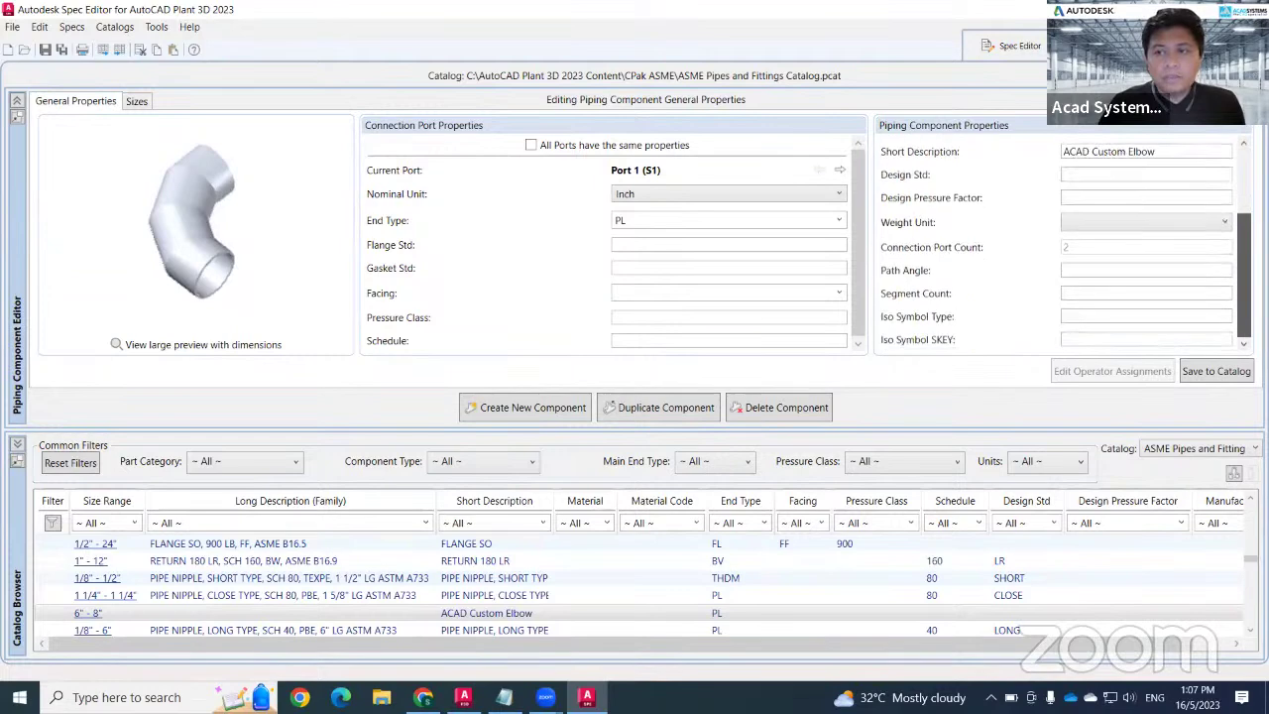
left_click(1087, 319)
left_click(1089, 343)
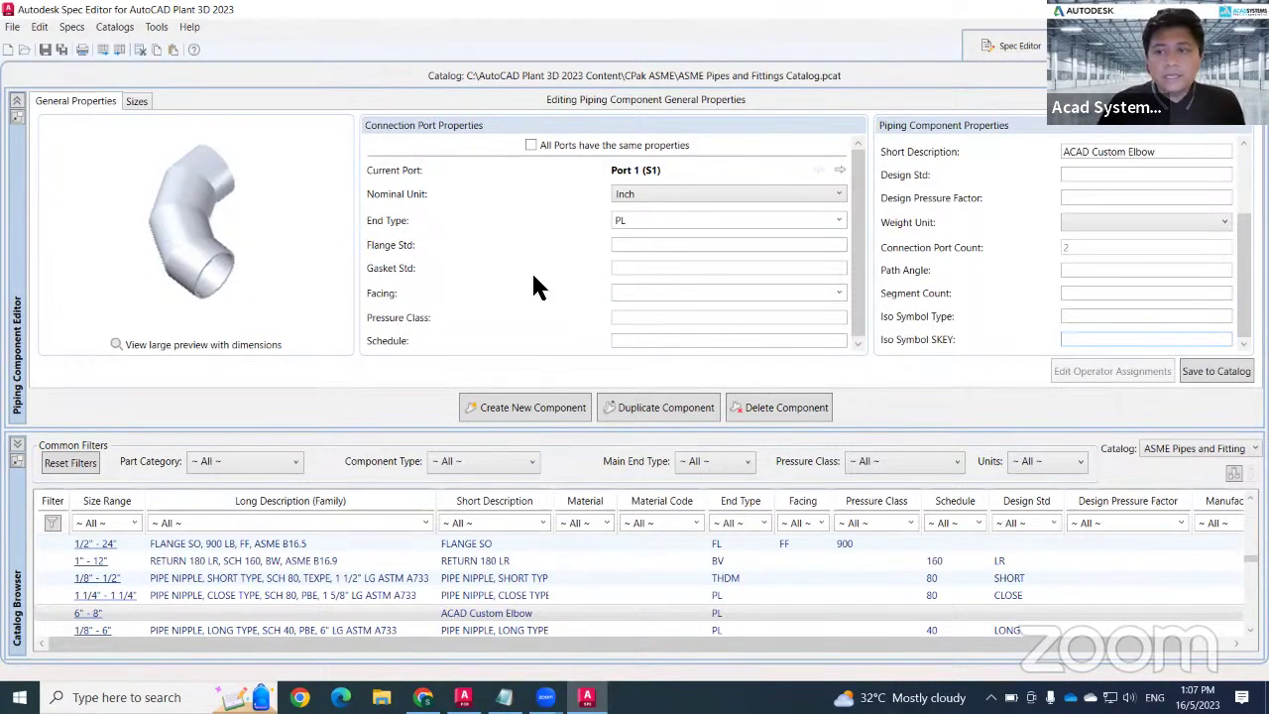
left_click(1215, 373)
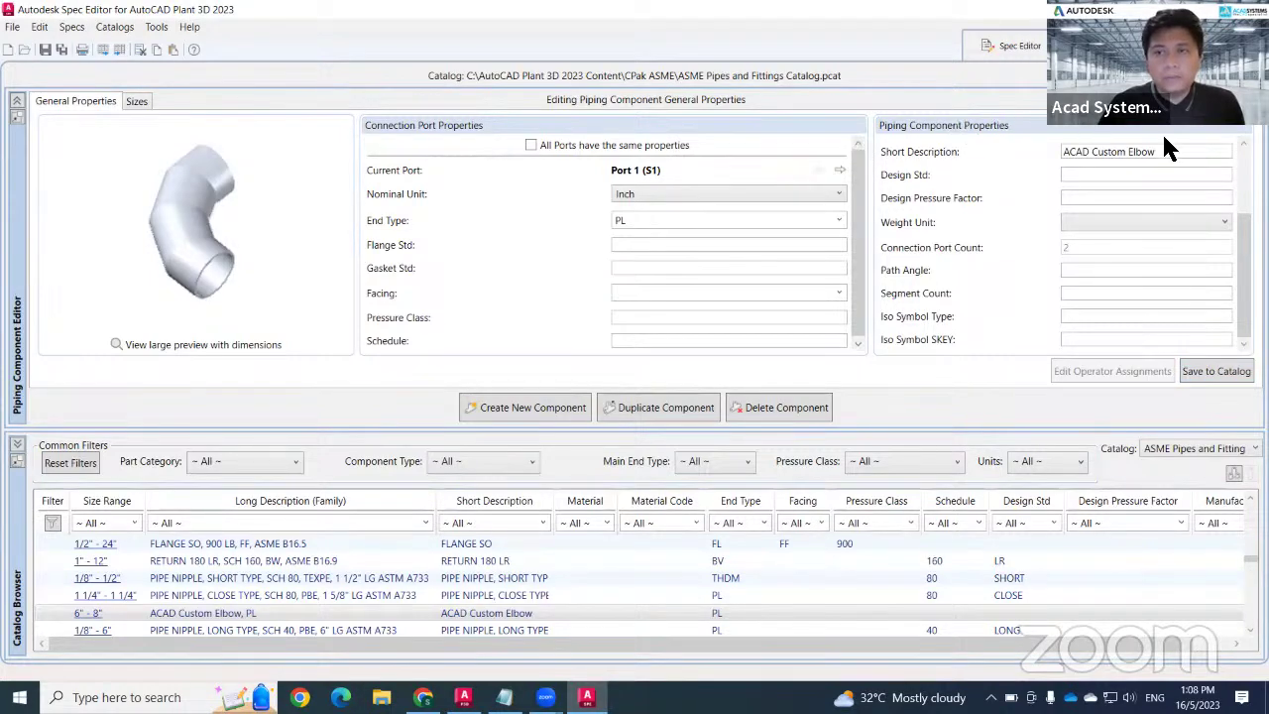
Create a new spec named "NEW ACAD SPEC" in the Spec Editor
left_click(1004, 46)
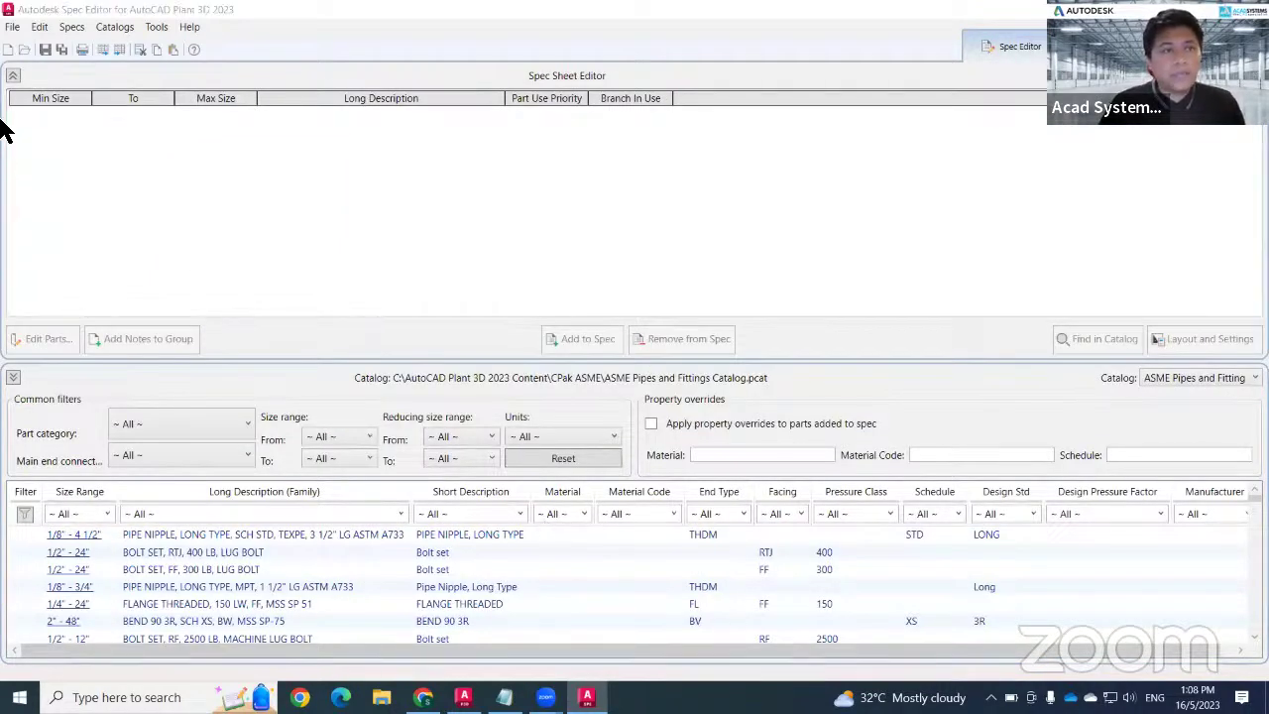
left_click(13, 28)
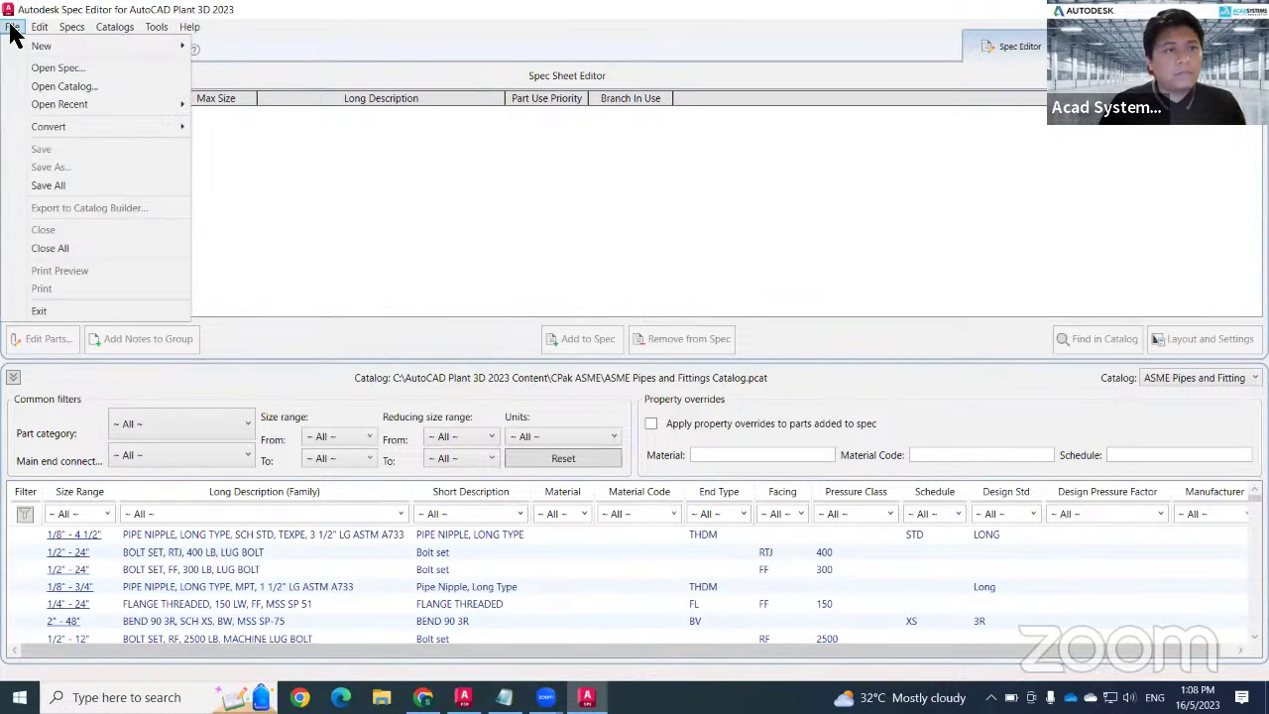
mouse_move(59, 46)
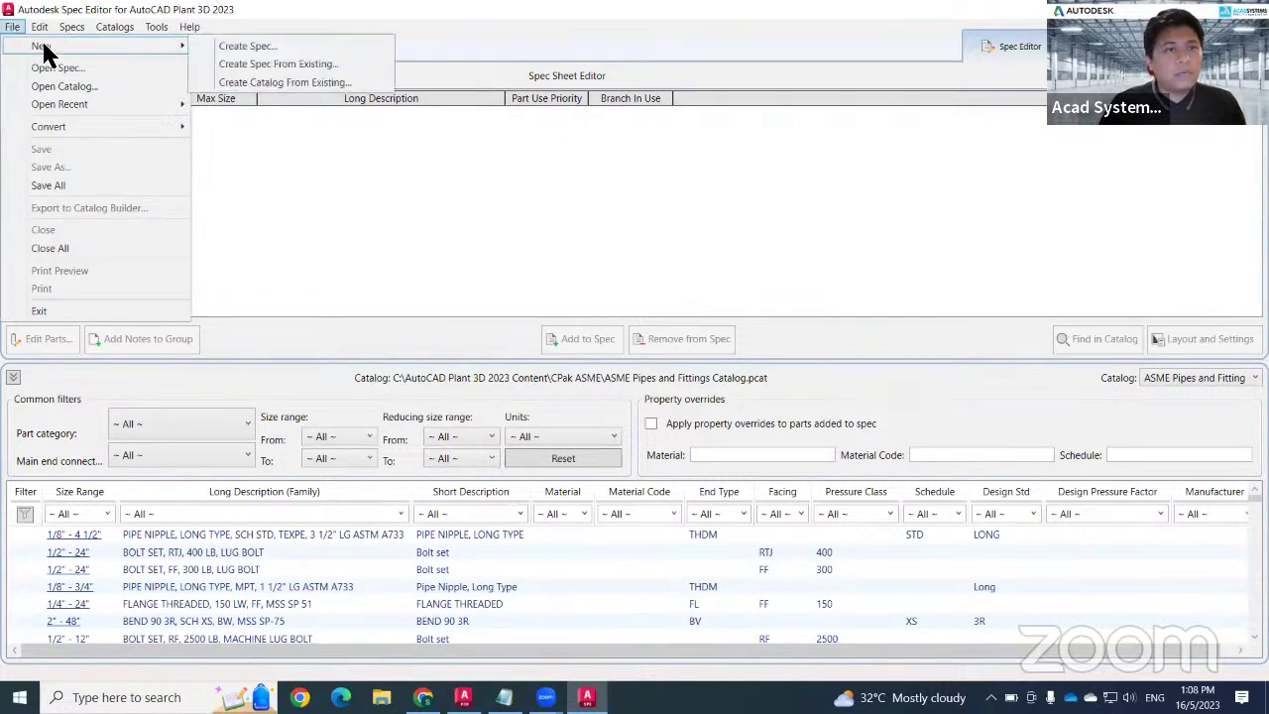
left_click(294, 45)
left_click_drag(594, 206, 496, 113)
left_click(441, 163)
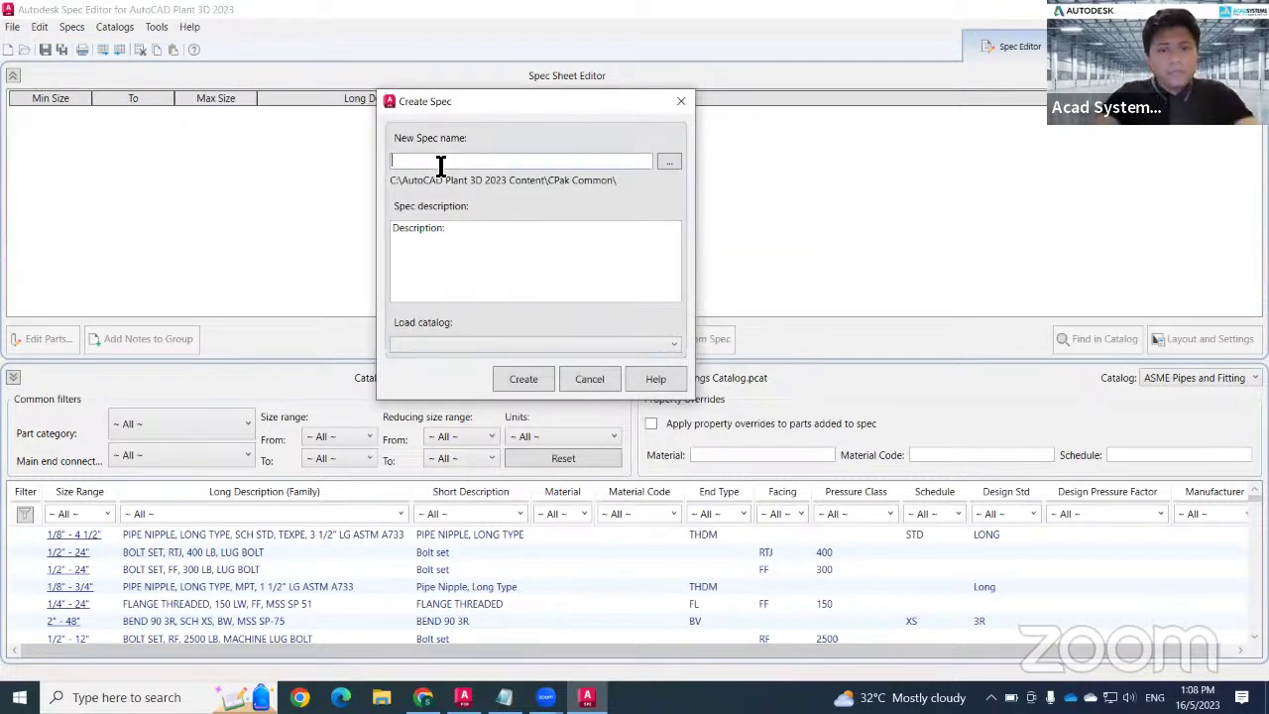
type("NEW ")
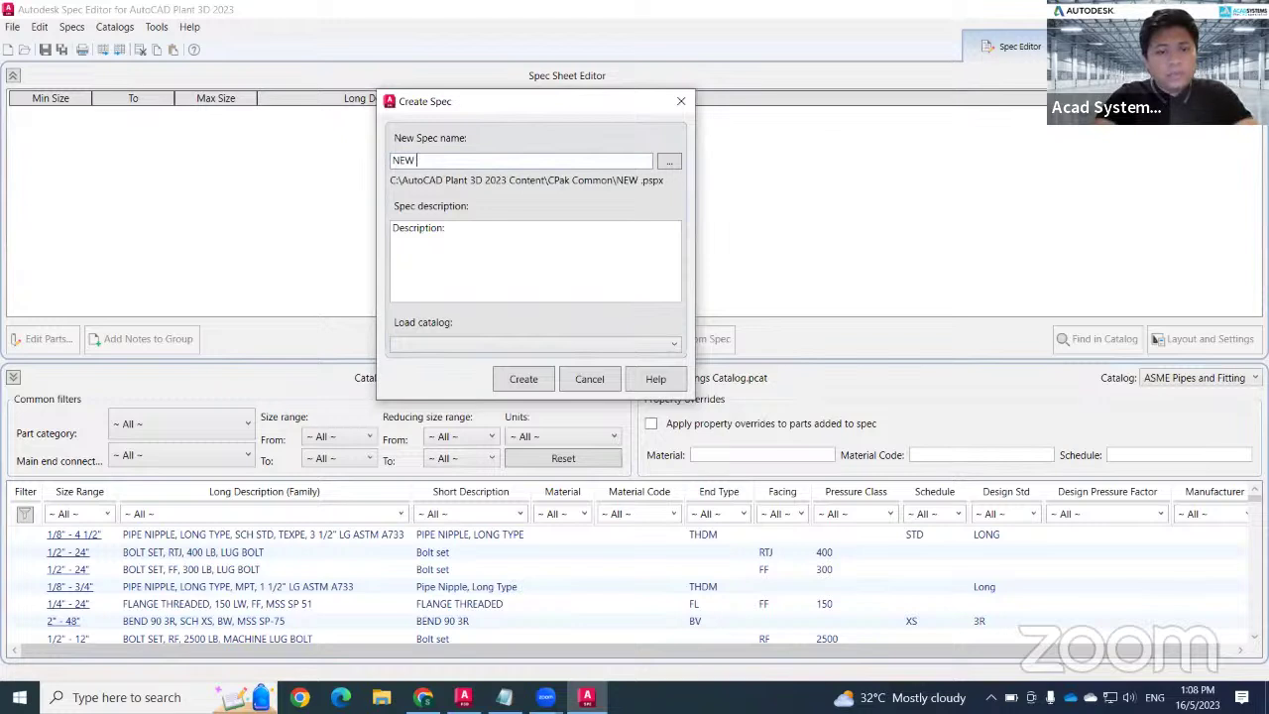
type("ACAD SPEC")
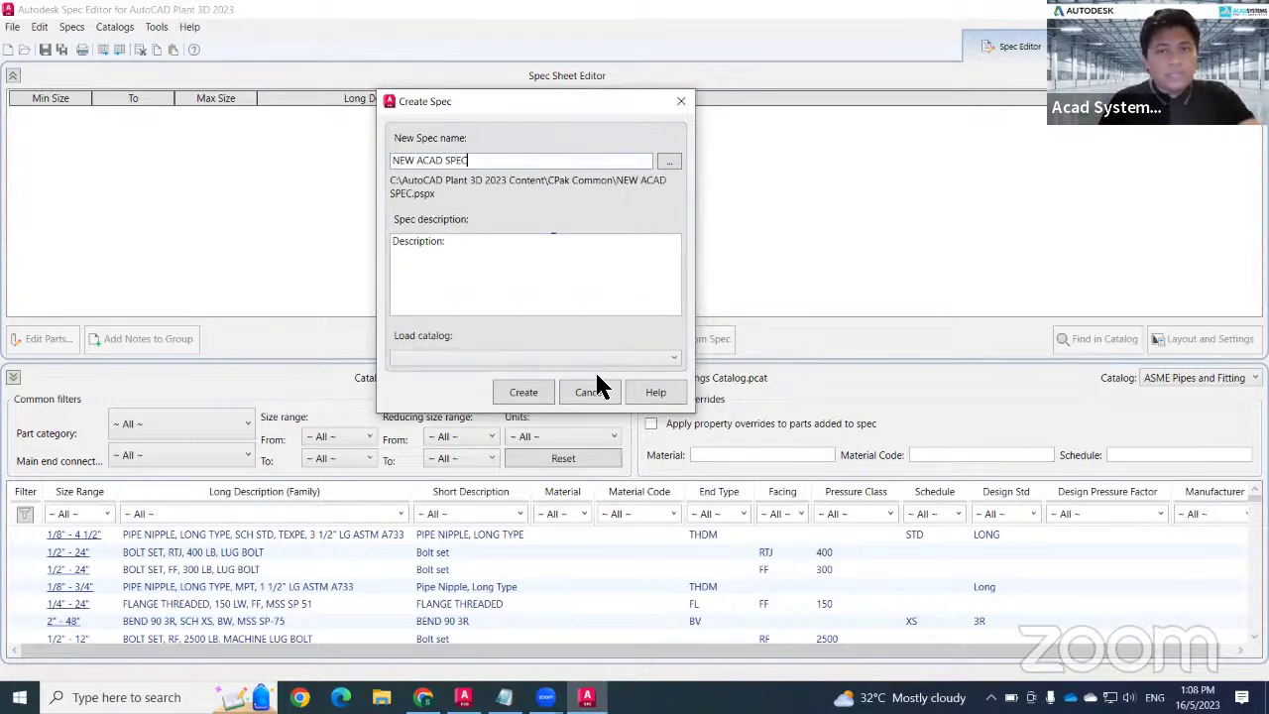
left_click(522, 395)
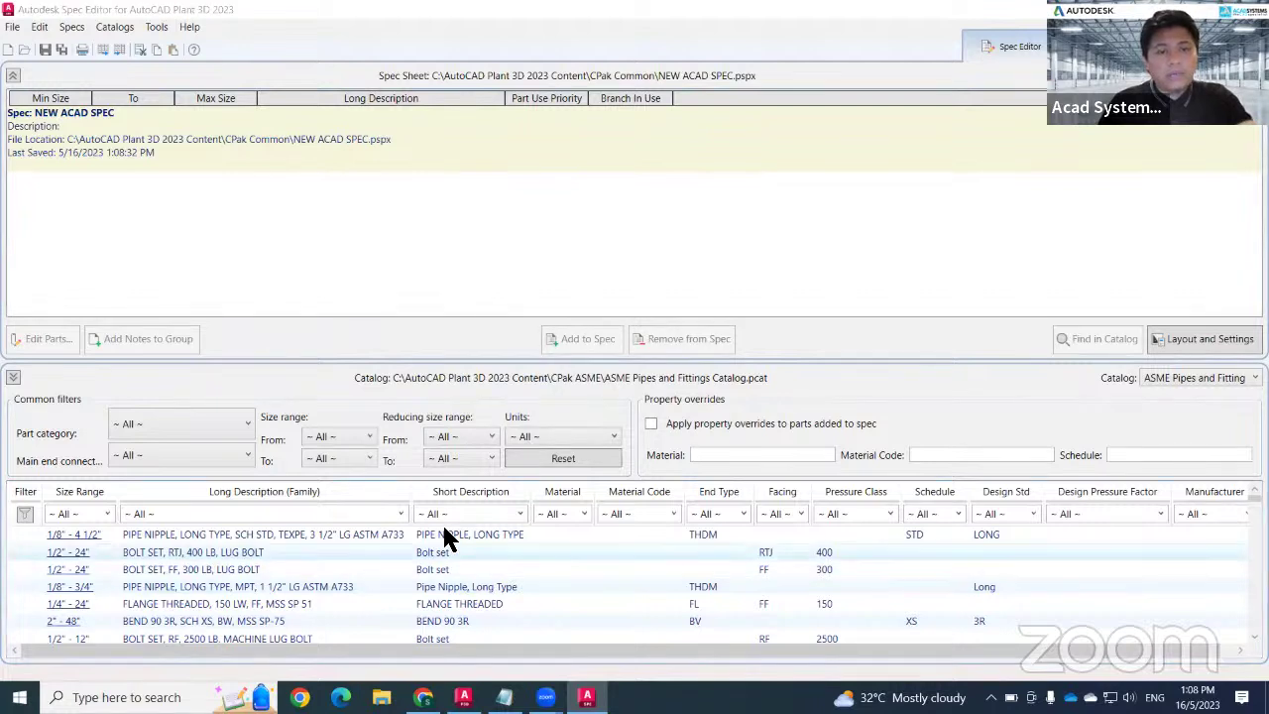
Filter the catalog's short descriptions by "AC" and add the ACAD Custom Elbow, PL to the spec
left_click(507, 520)
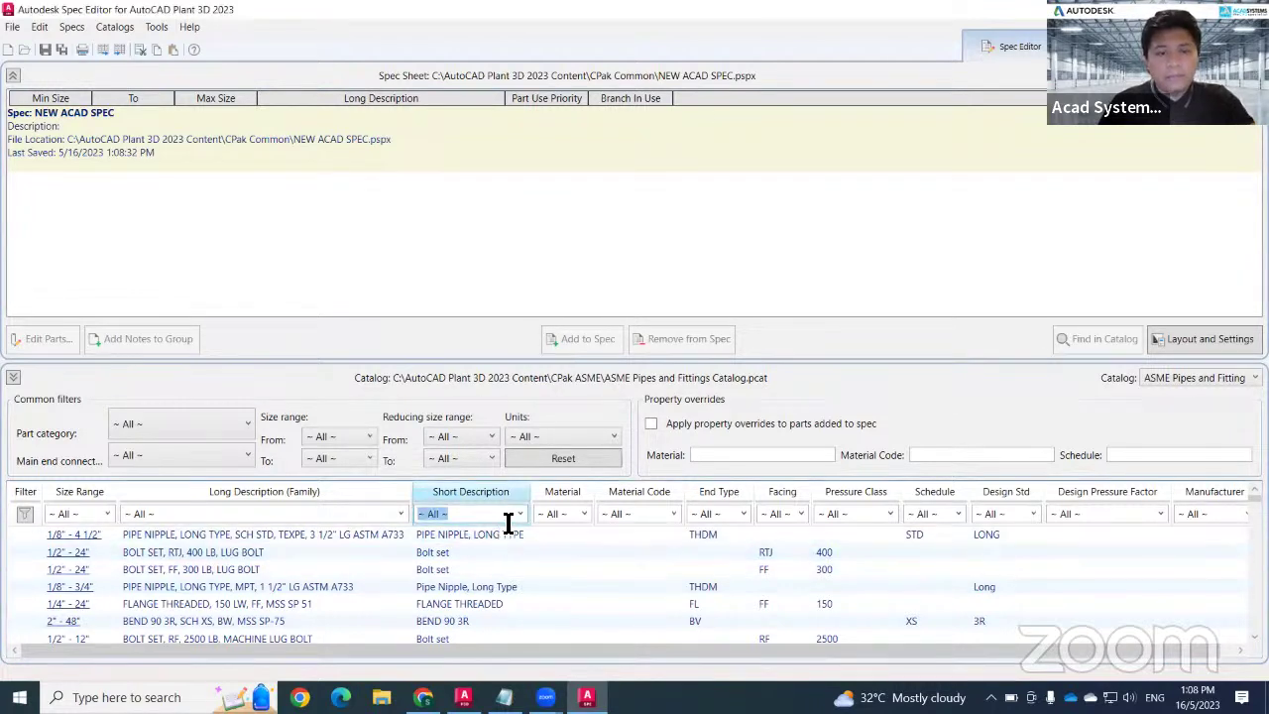
type("A")
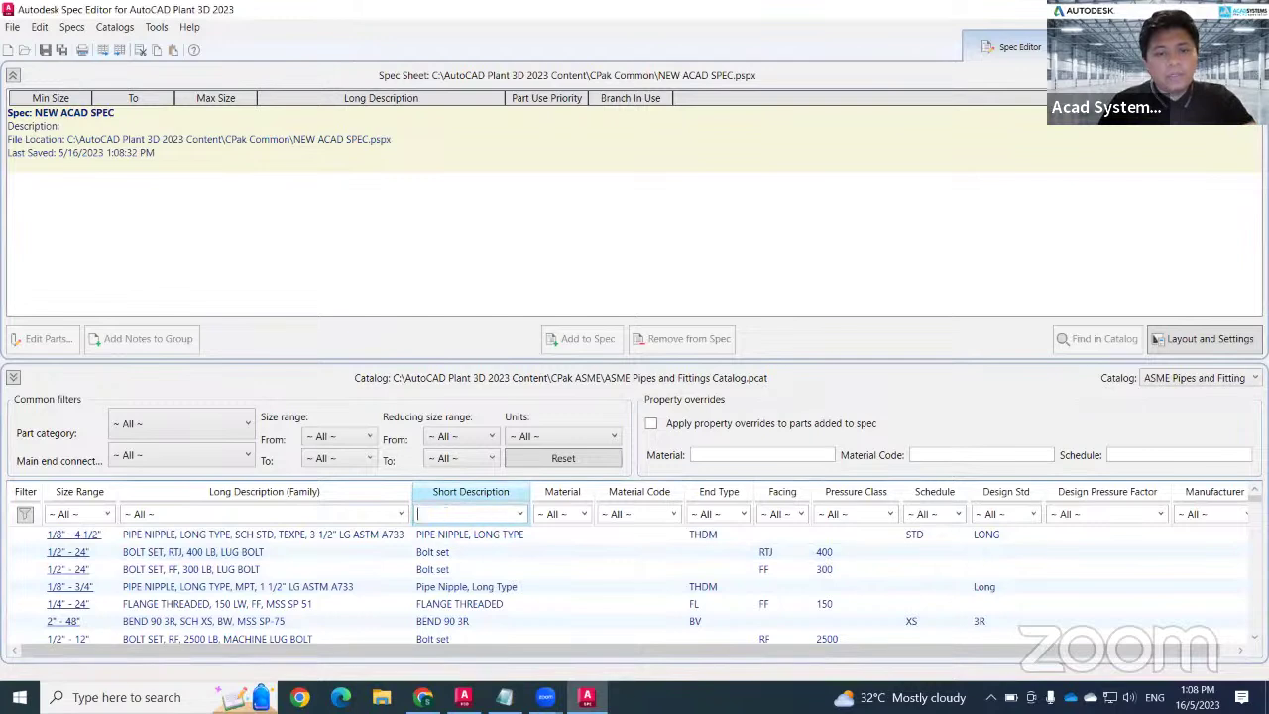
type("C")
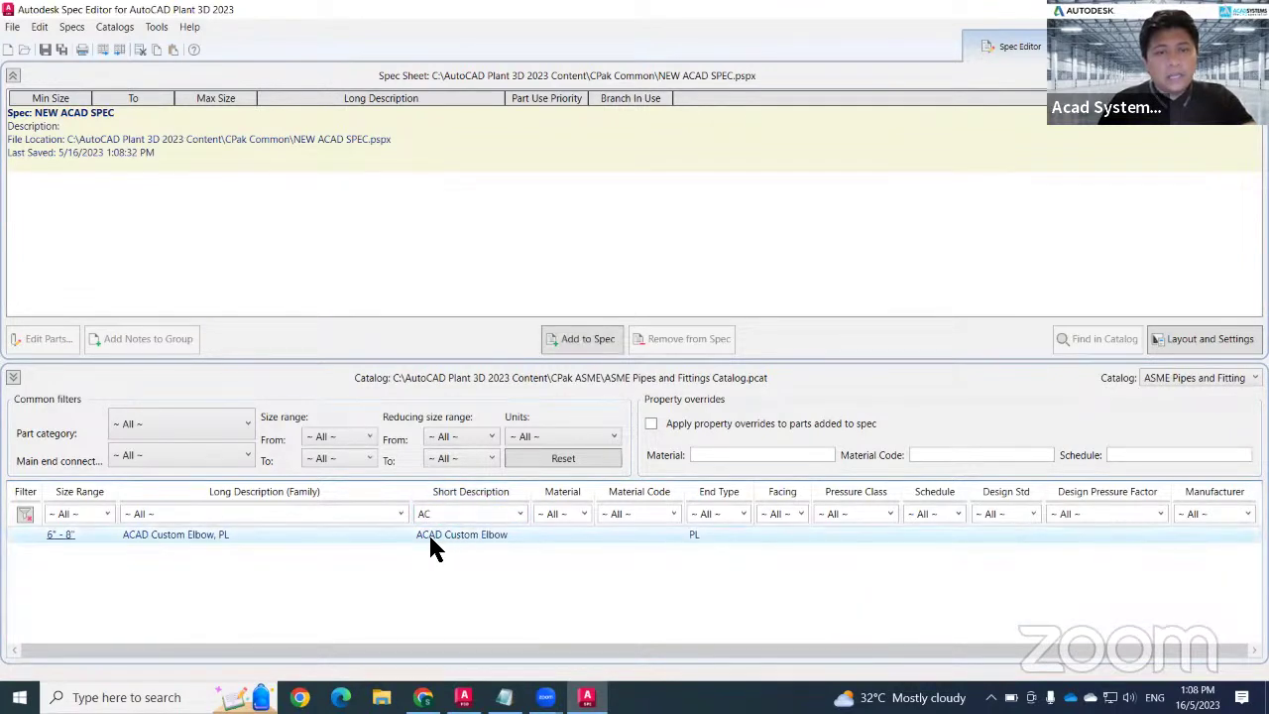
left_click(585, 339)
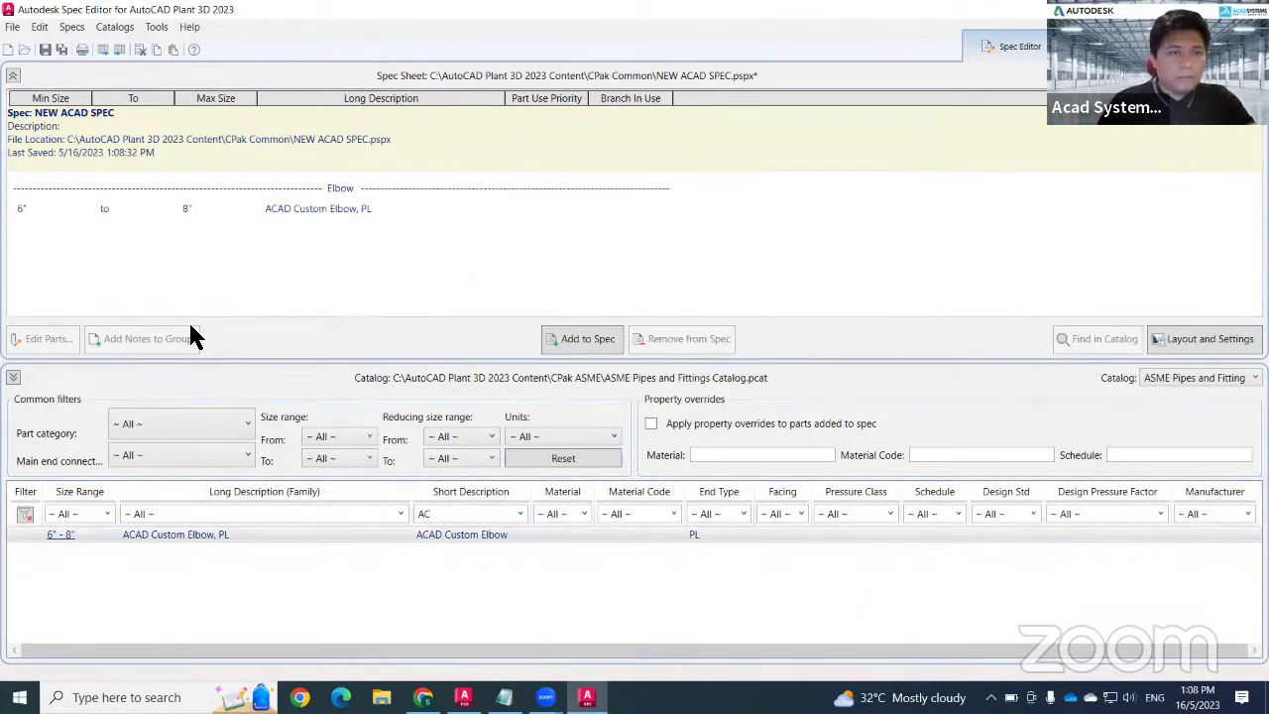
left_click(14, 210)
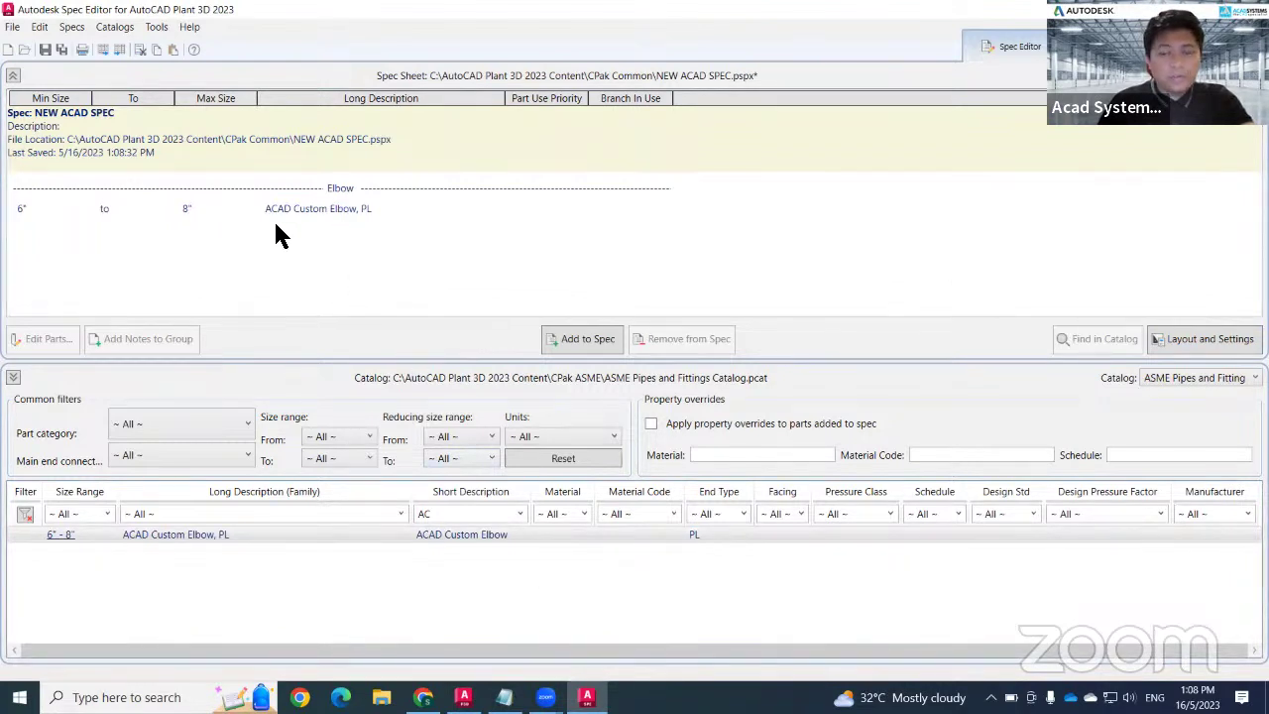
Filter the catalog to PIPE, SEAMLESS and add "PIPE, SEAMLESS, PE, ASME B36.19" to the spec
left_click(517, 514)
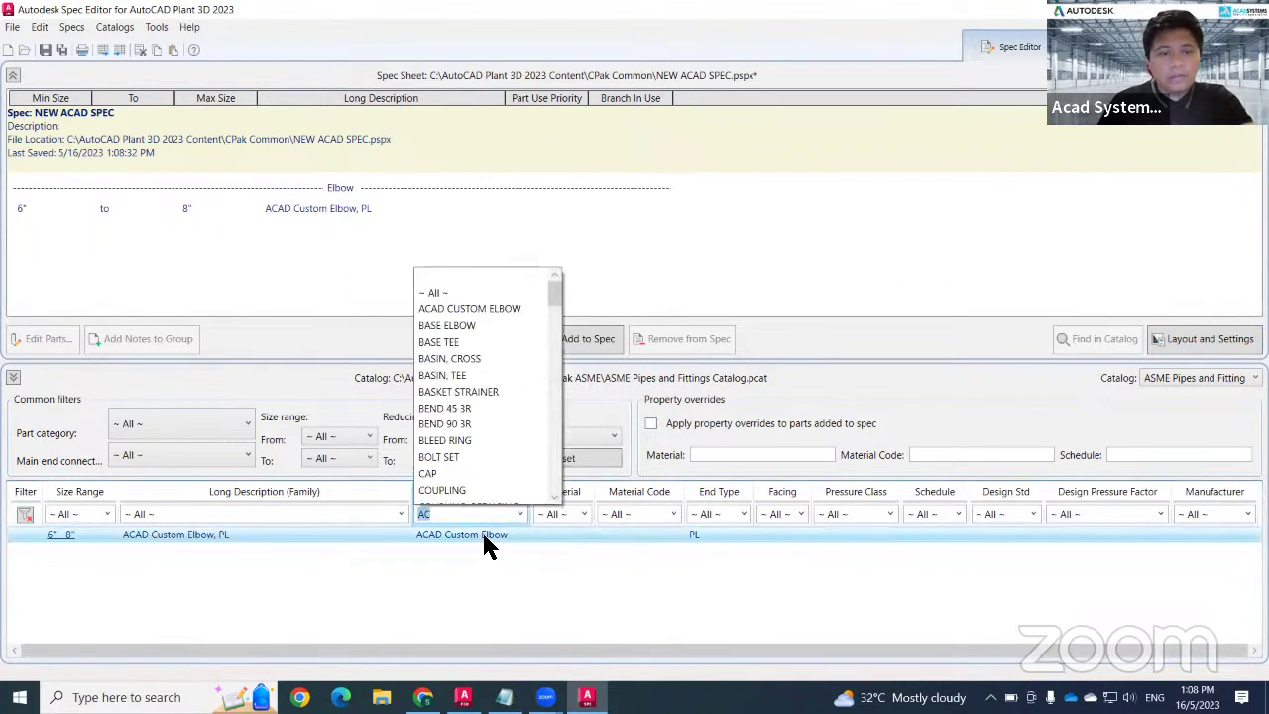
scroll(456, 465, "down", 10)
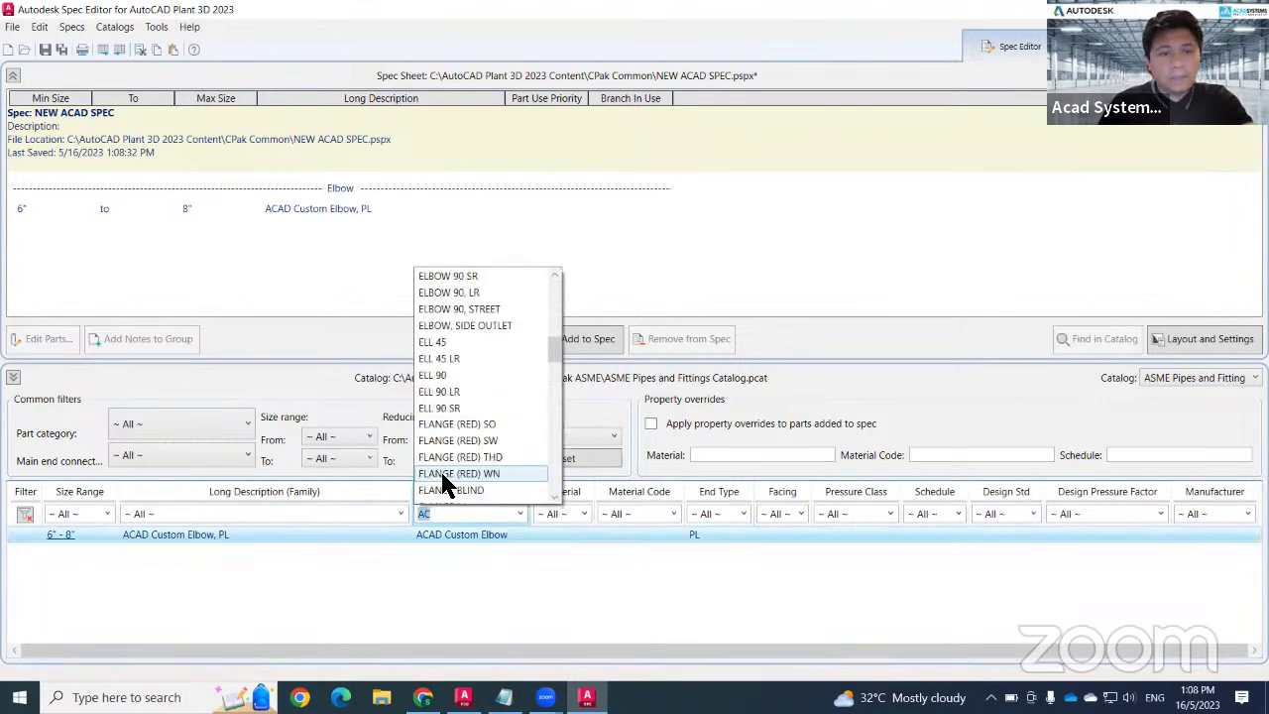
scroll(446, 485, "down", 12)
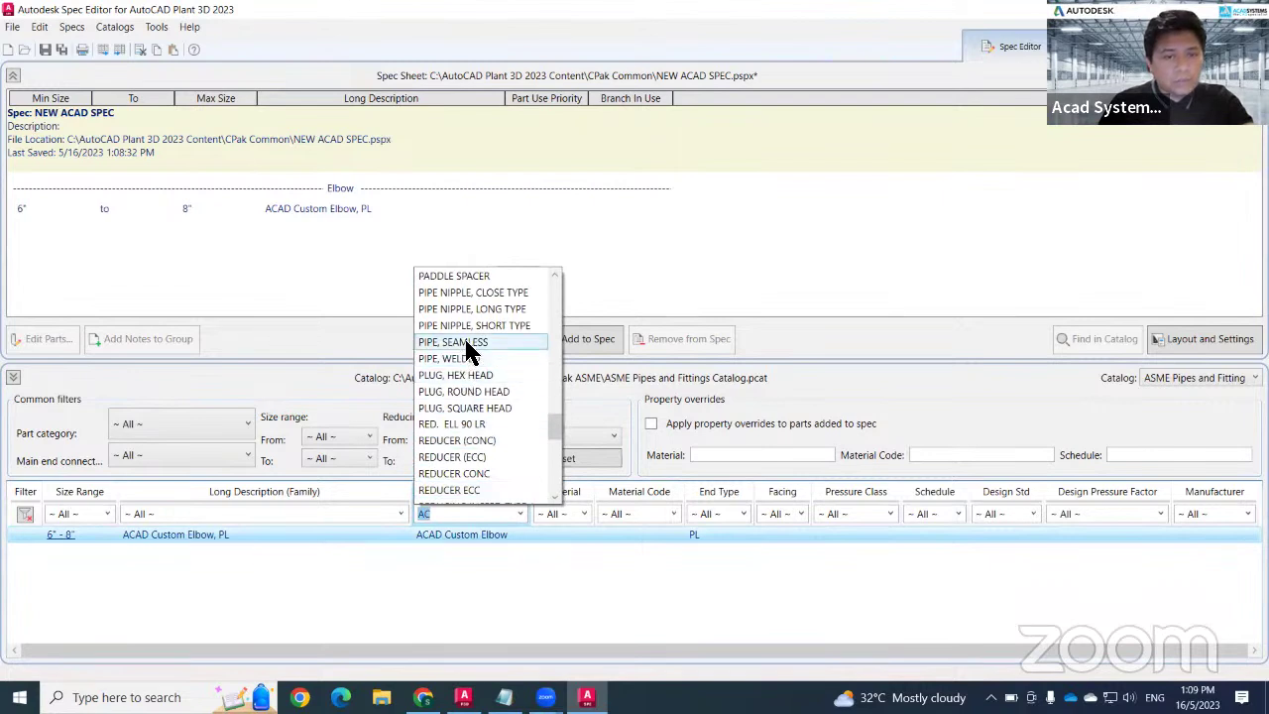
left_click(466, 341)
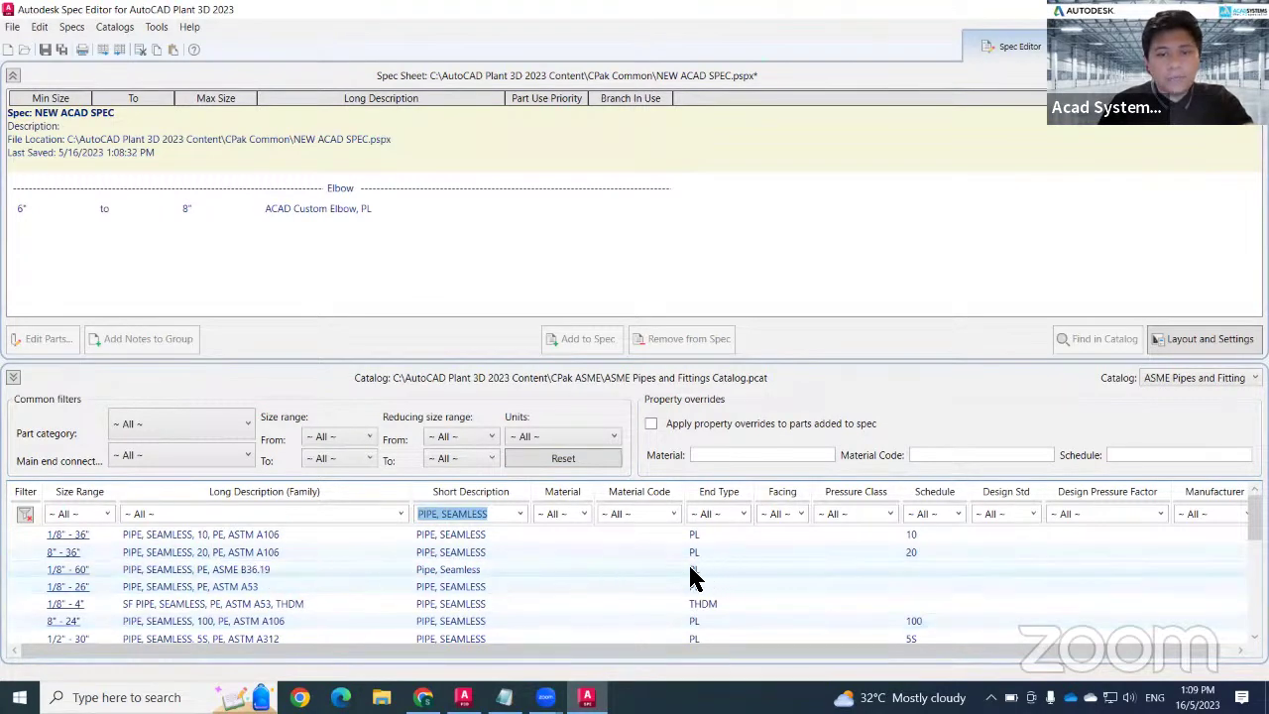
left_click(609, 574)
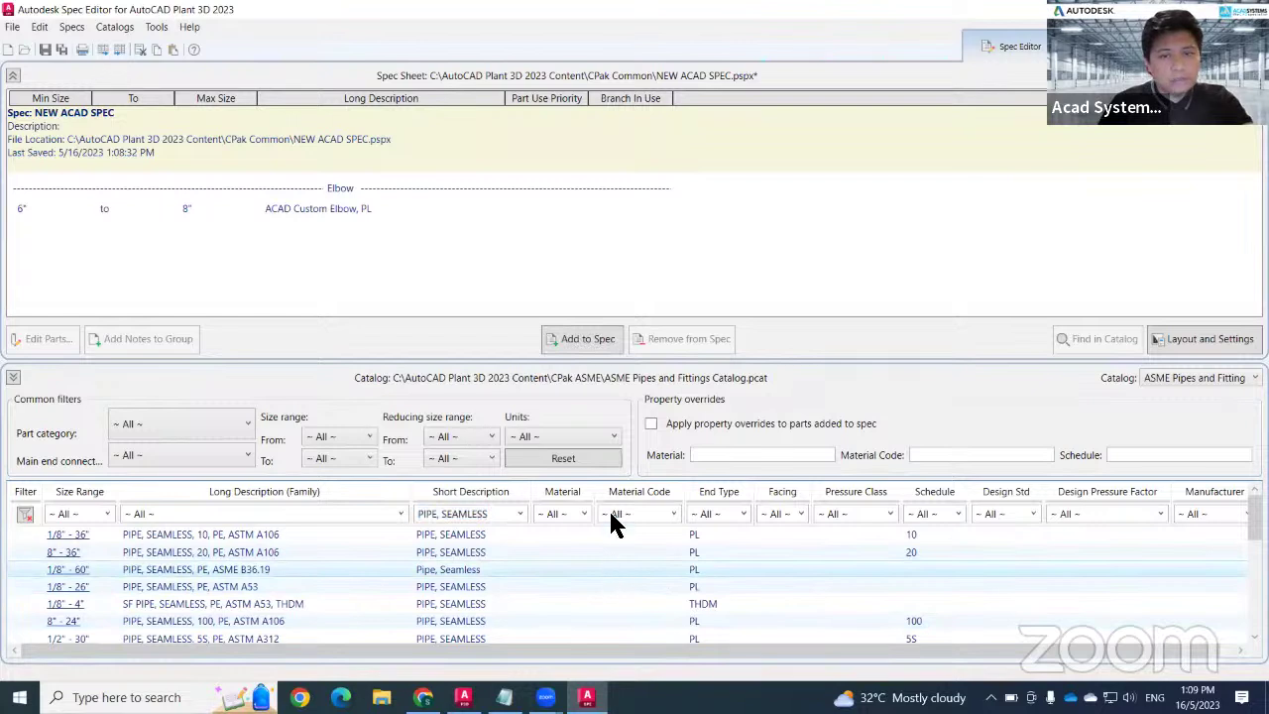
left_click(584, 341)
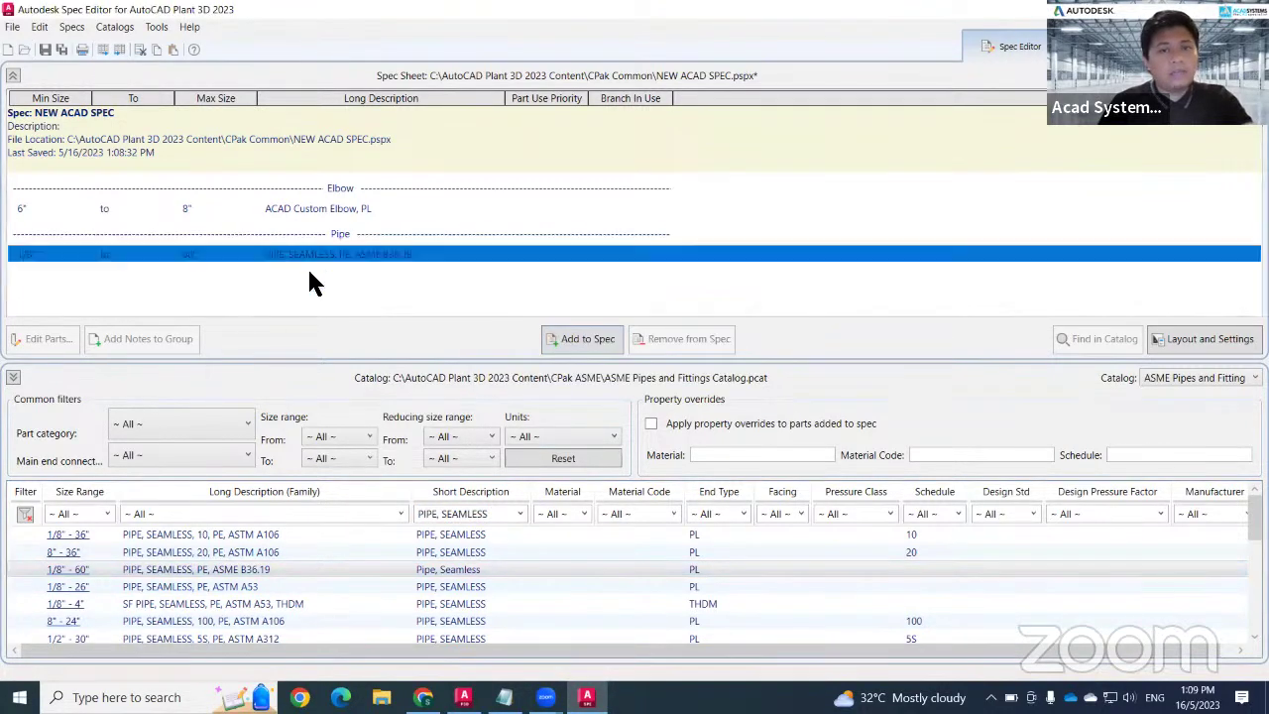
Open the seamless pipe's part list and mark all sizes from 1/8" to 5" for removal from the spec
double_click(24, 268)
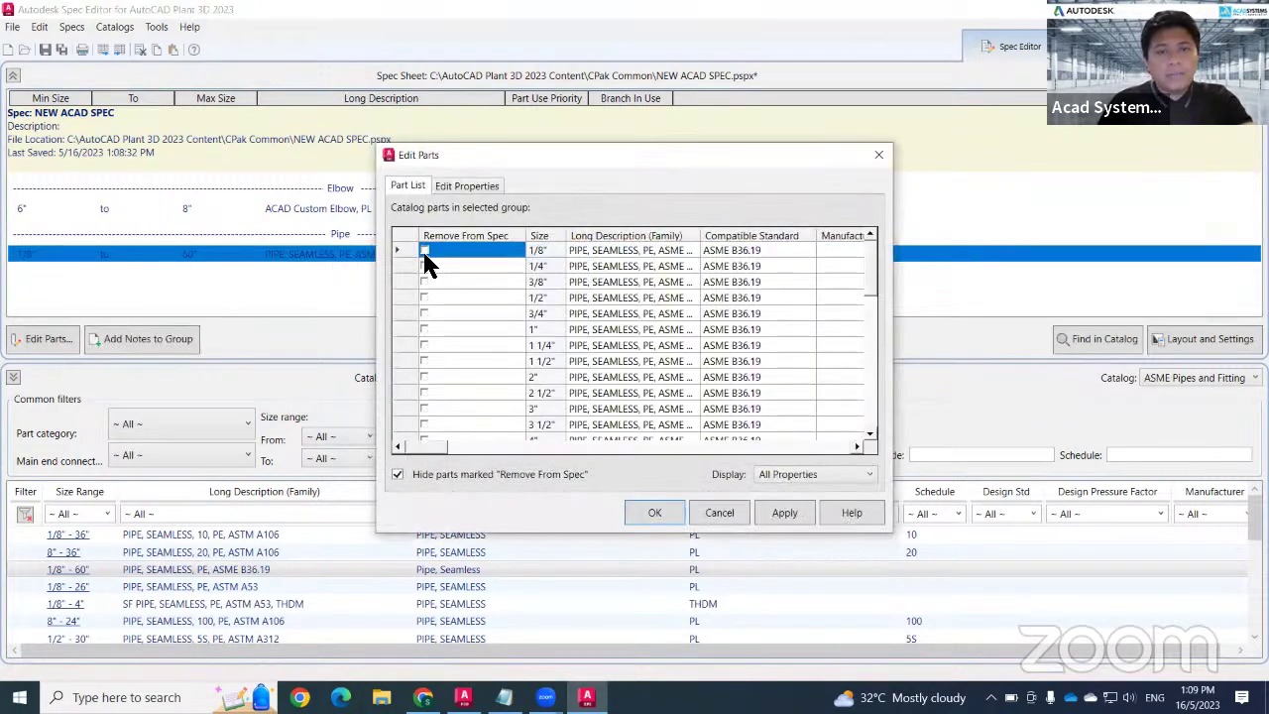
left_click(424, 250)
left_click(424, 265)
left_click(425, 281)
left_click(424, 297)
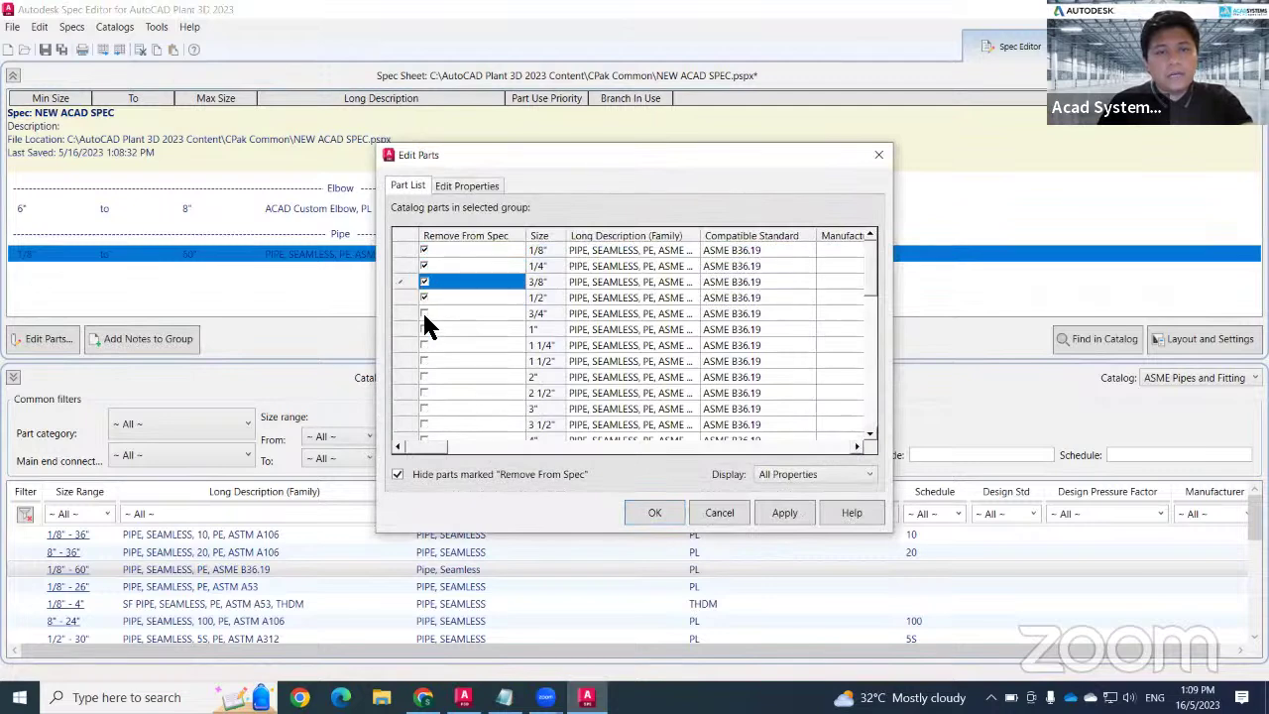
left_click(424, 313)
left_click(424, 329)
left_click(424, 344)
left_click(424, 360)
left_click(424, 377)
left_click(424, 392)
left_click(424, 408)
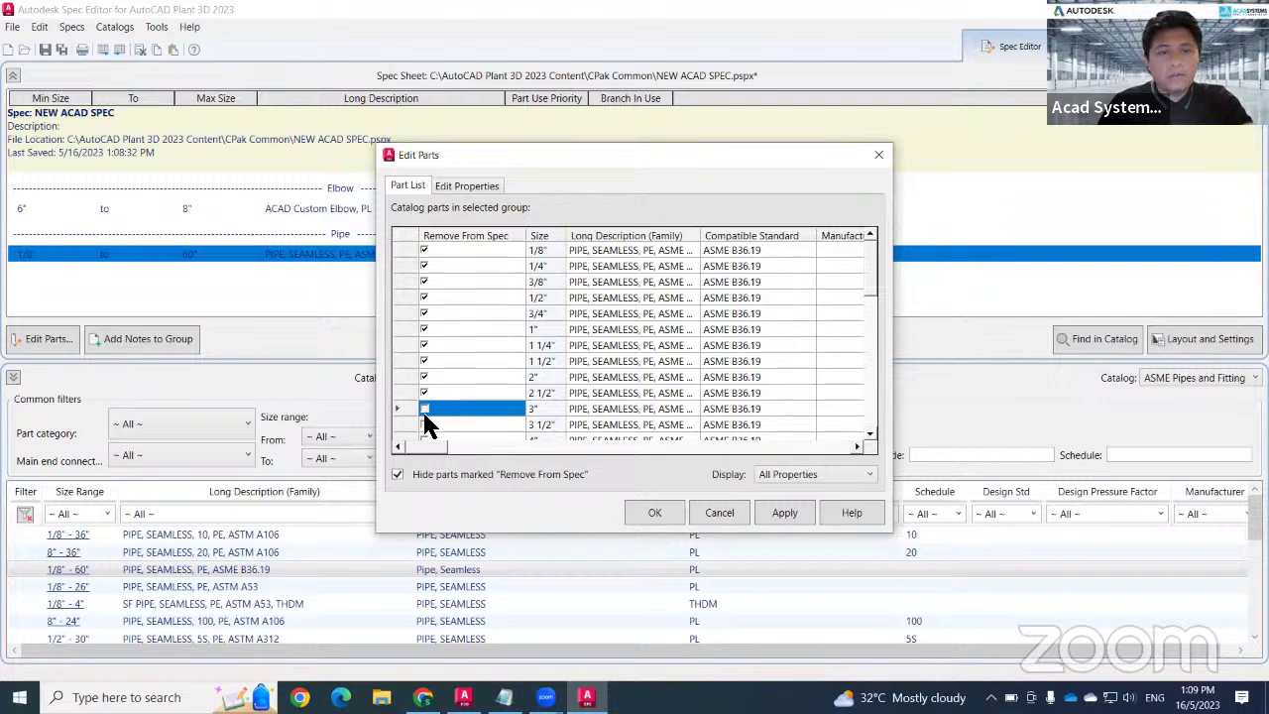
left_click(424, 424)
scroll(425, 407, "down", 1)
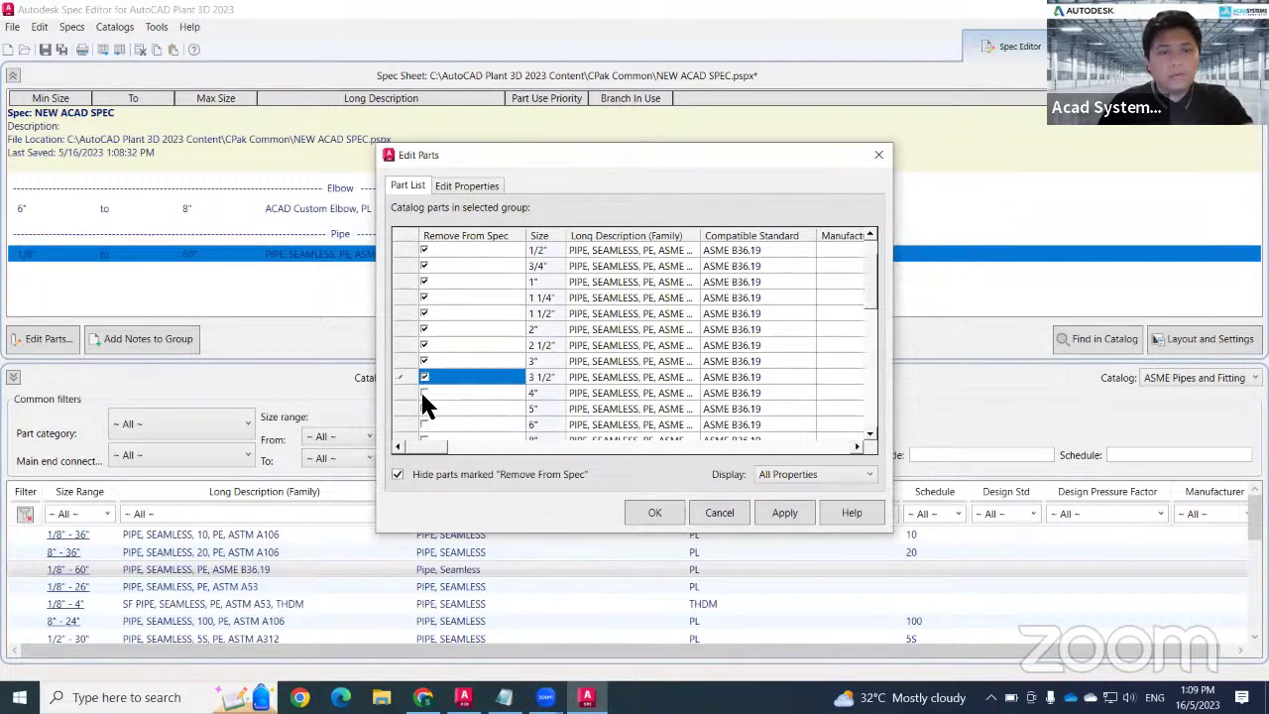
left_click(423, 395)
left_click(423, 409)
scroll(422, 413, "down", 2)
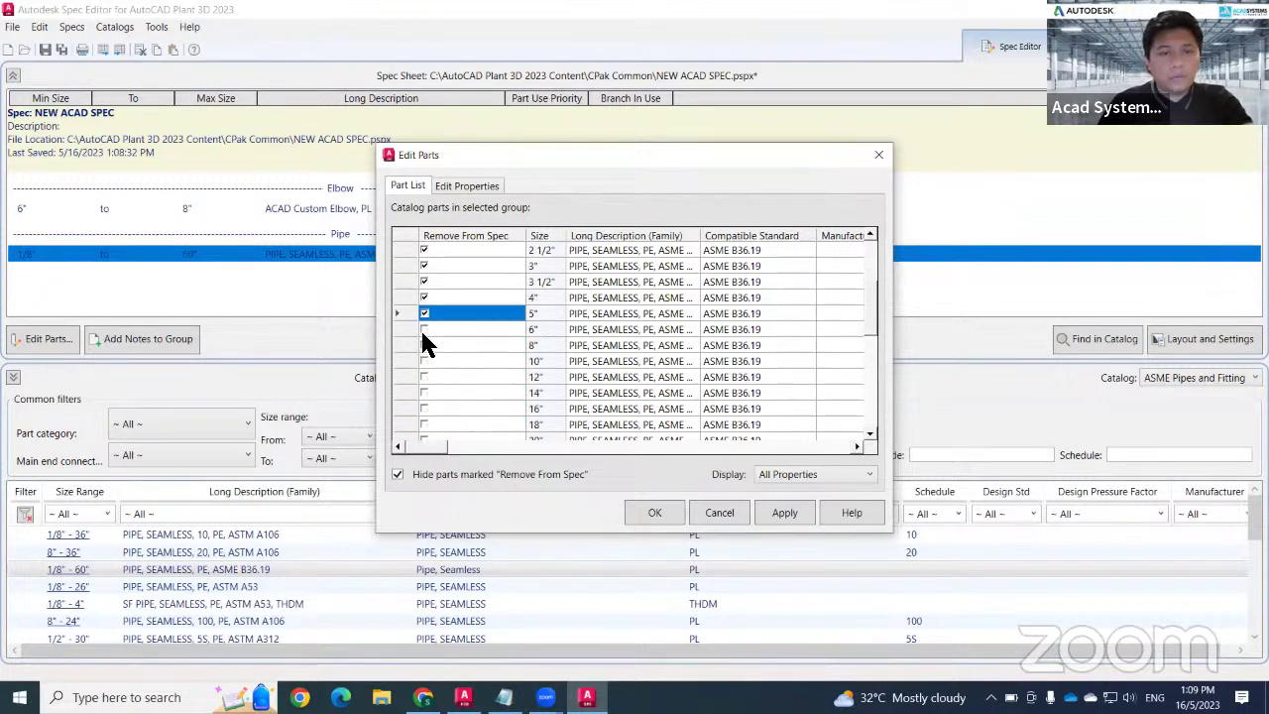
Mark all seamless pipe sizes from 10" to 60" for removal from the spec and apply the removals
left_click(425, 363)
left_click(424, 378)
left_click(424, 393)
left_click(424, 408)
left_click(424, 424)
scroll(425, 425, "down", 3)
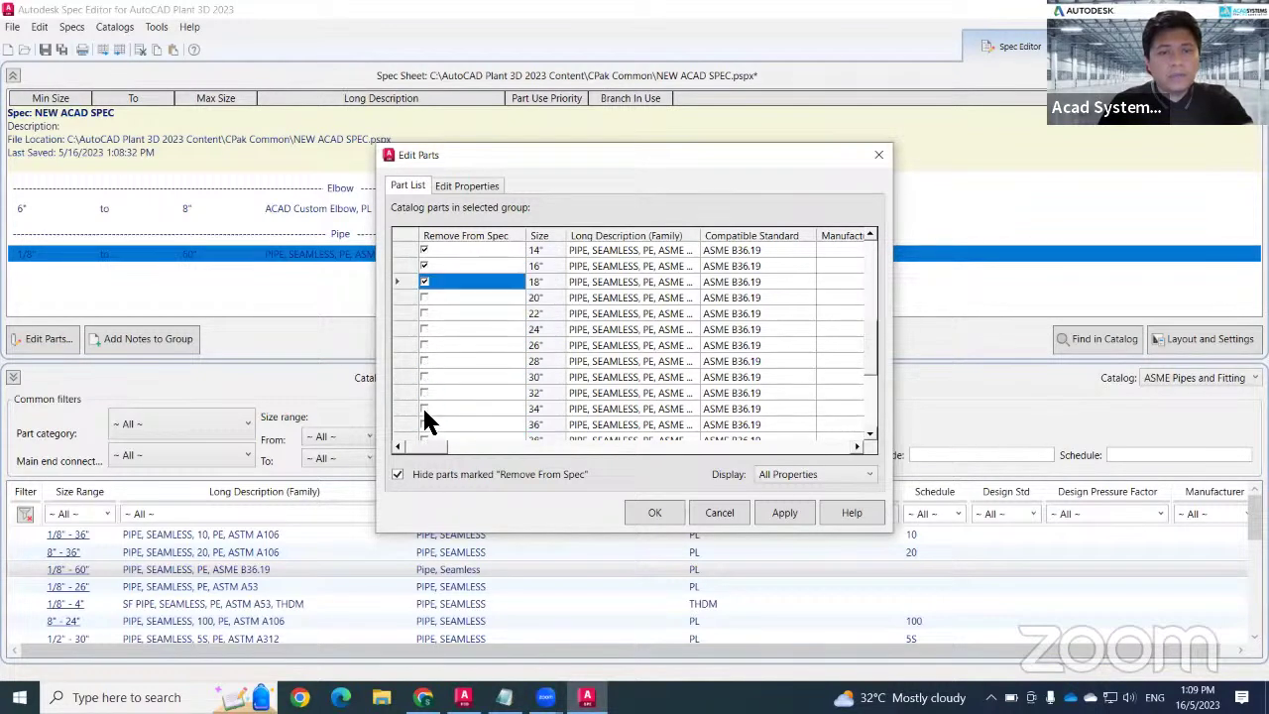
left_click(424, 297)
left_click(424, 315)
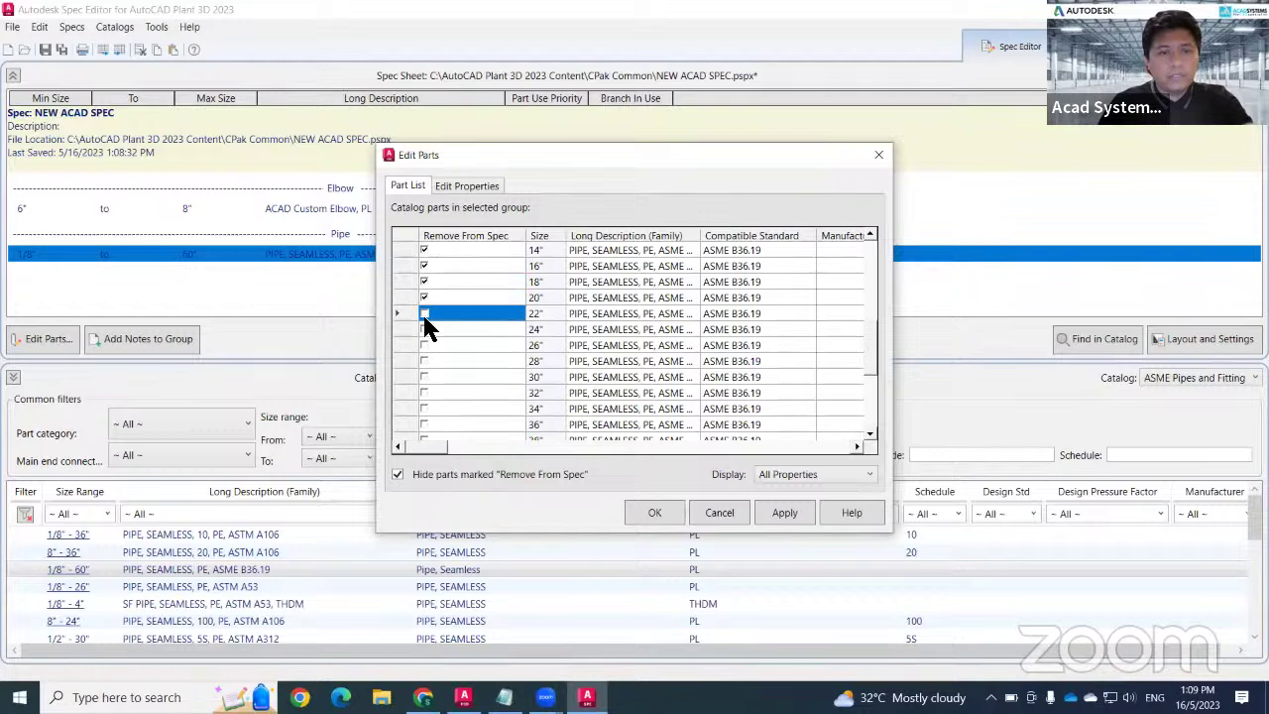
left_click(424, 330)
left_click(424, 345)
left_click(424, 361)
left_click(424, 377)
left_click(424, 392)
left_click(424, 408)
left_click(424, 424)
scroll(427, 426, "down", 3)
left_click(424, 297)
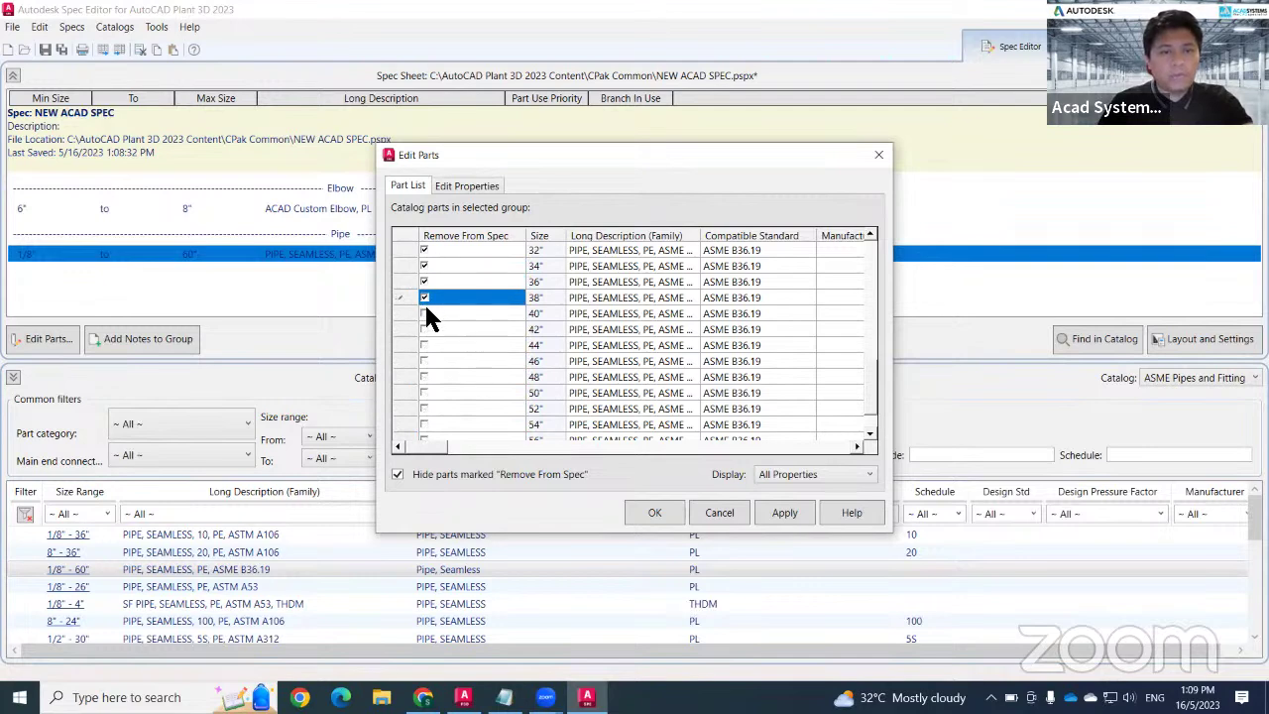
left_click(425, 313)
left_click(424, 329)
left_click(424, 345)
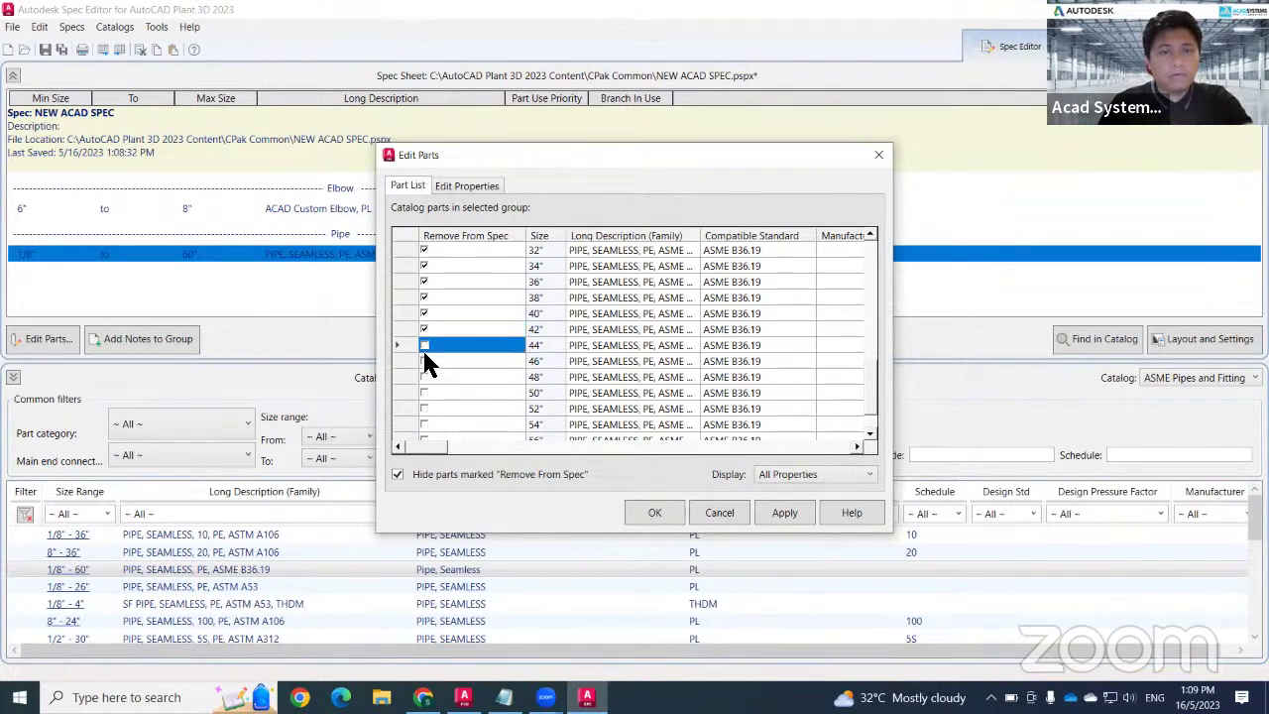
left_click(424, 361)
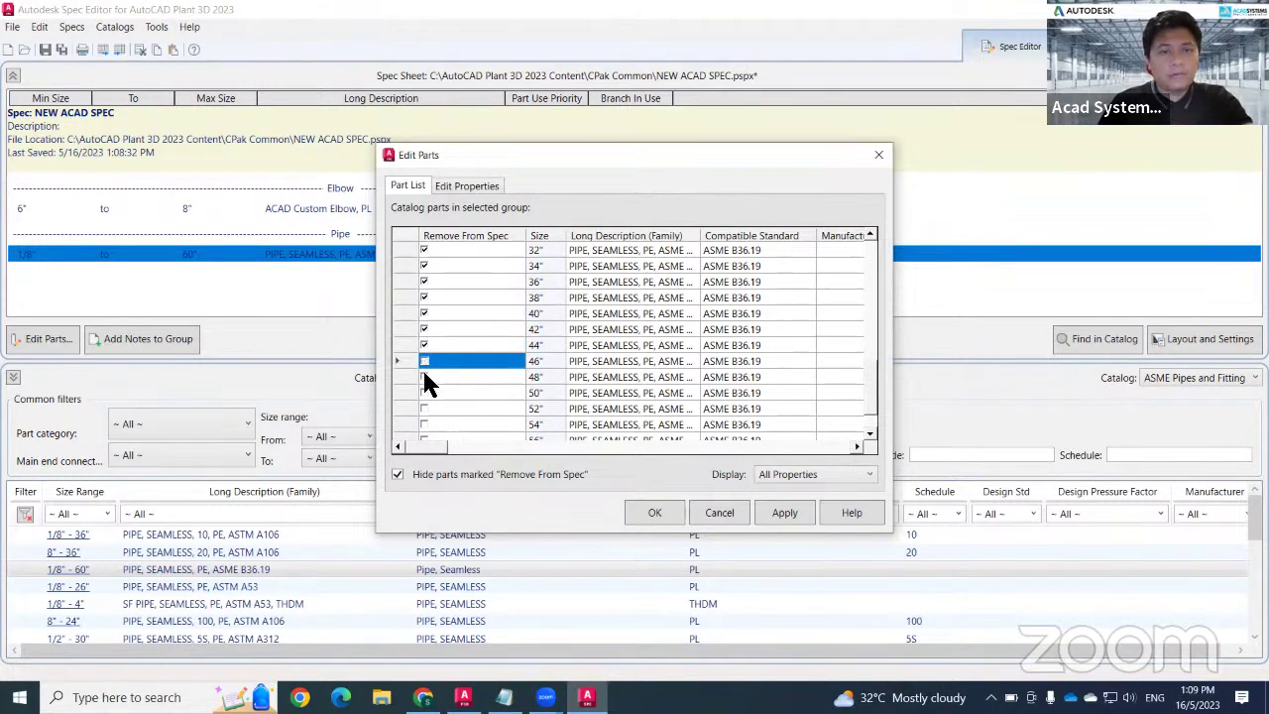
left_click(424, 377)
left_click(424, 393)
left_click(424, 409)
left_click(424, 424)
left_click(424, 393)
left_click(424, 408)
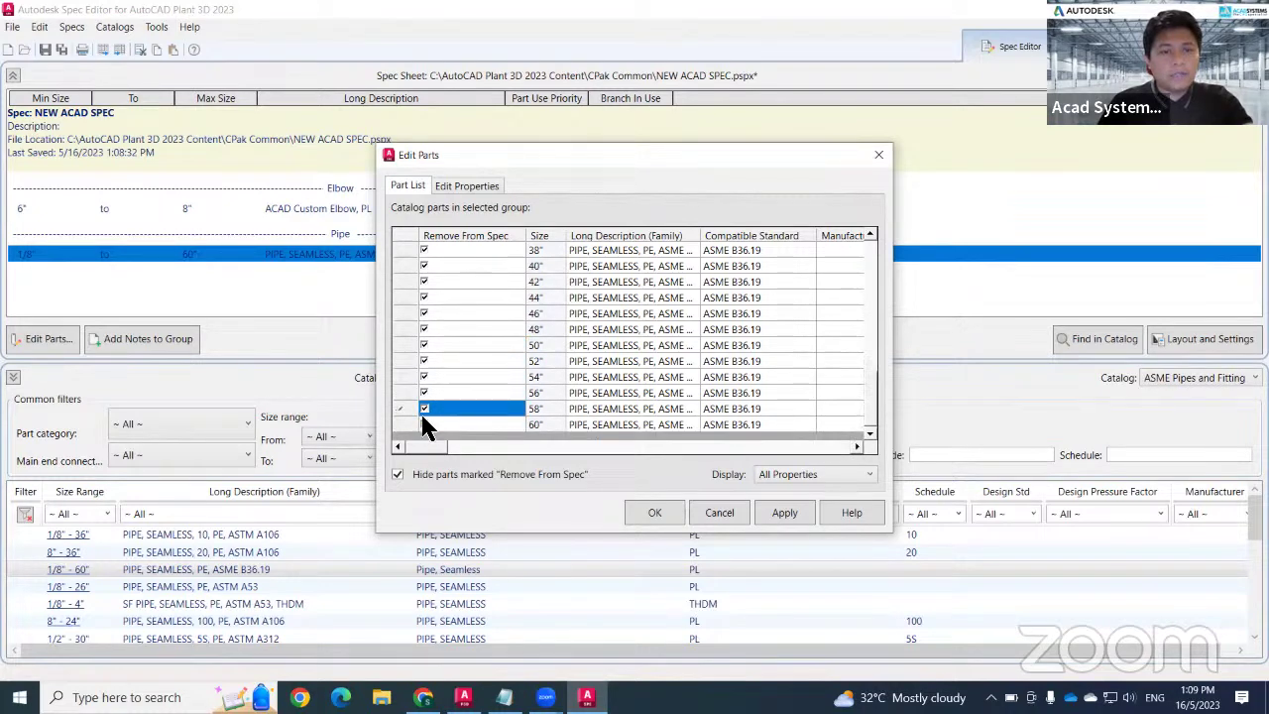
left_click(424, 424)
left_click(424, 425)
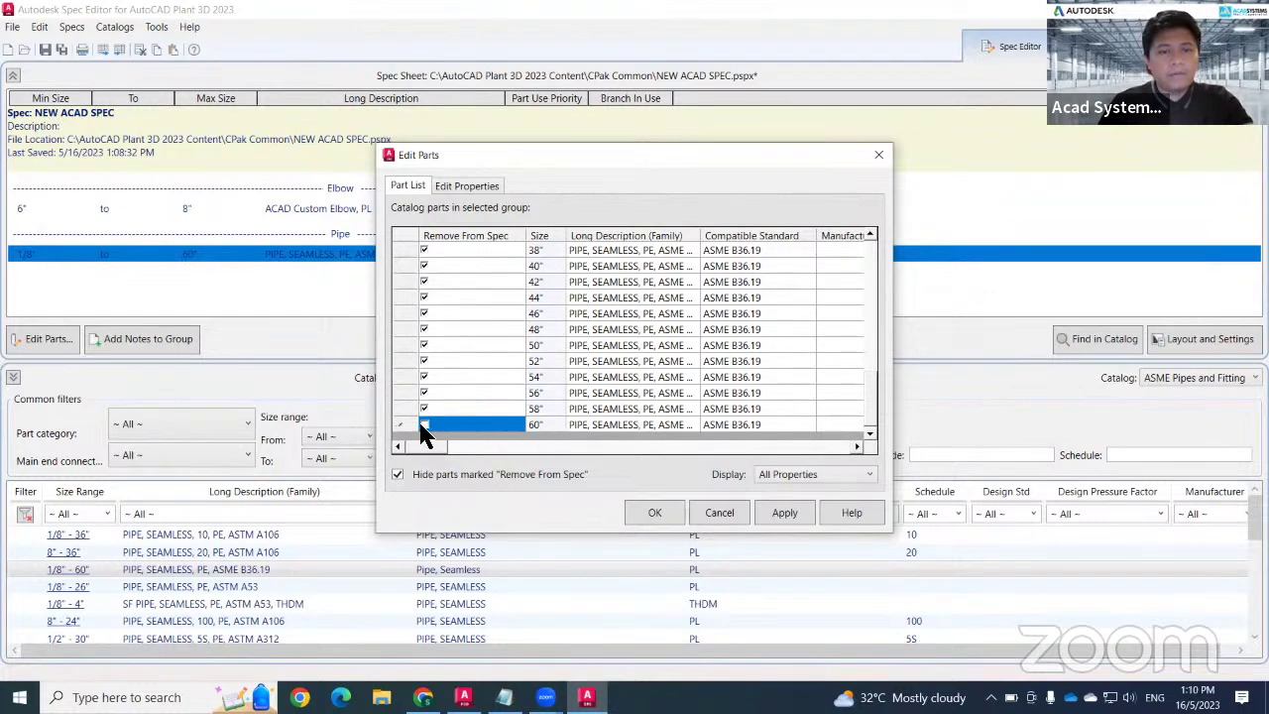
left_click(797, 511)
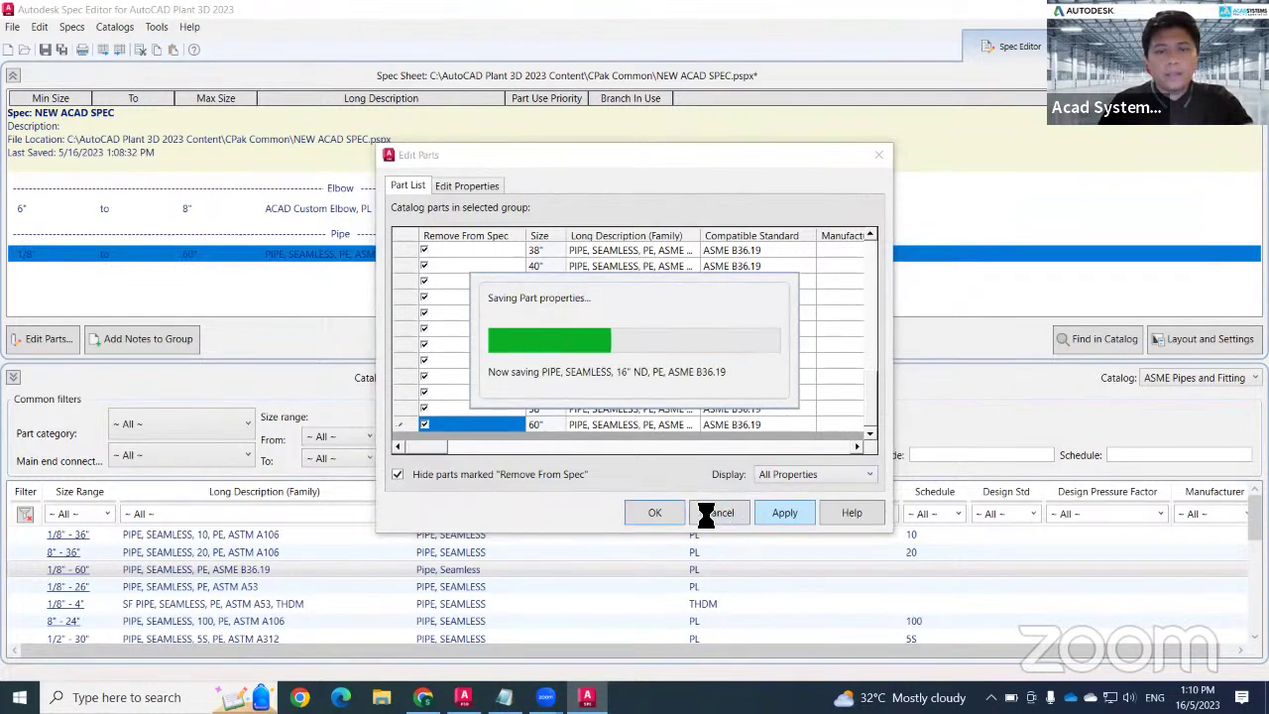
Accept the seamless pipe's part changes and filter the catalog's short descriptions by ELL 90 LR
left_click(654, 513)
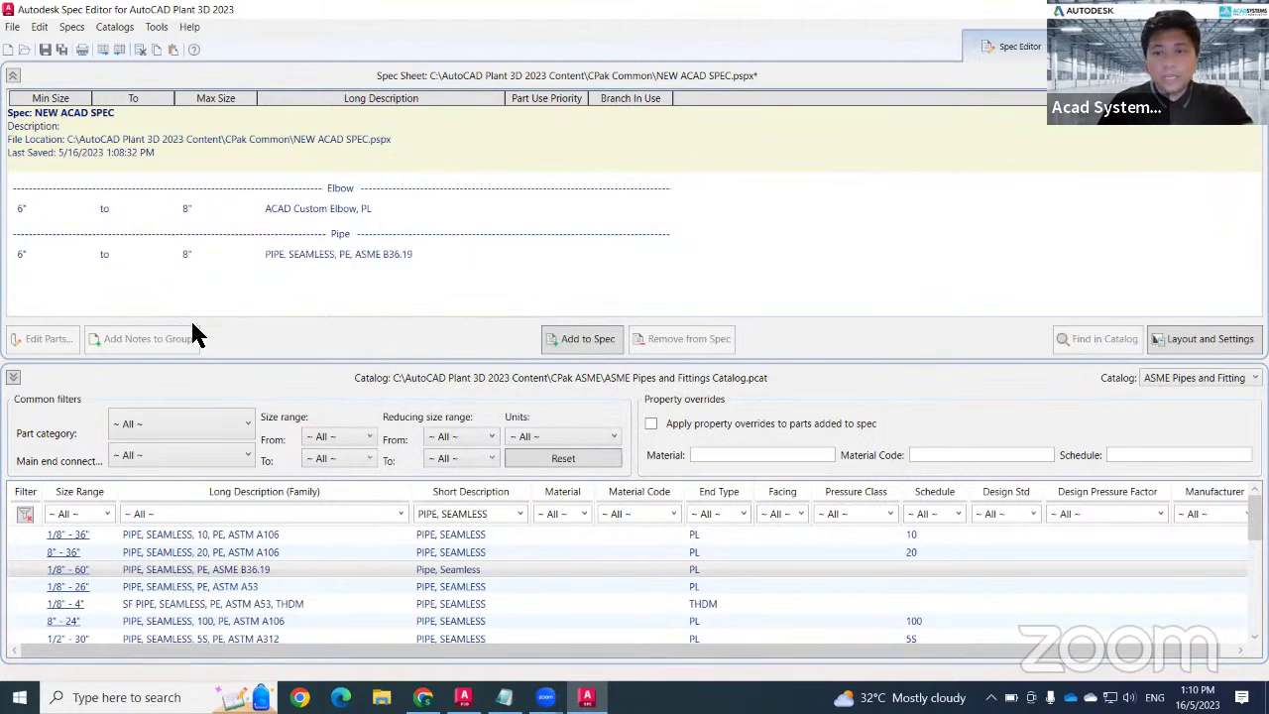
left_click(516, 515)
scroll(508, 448, "up", 18)
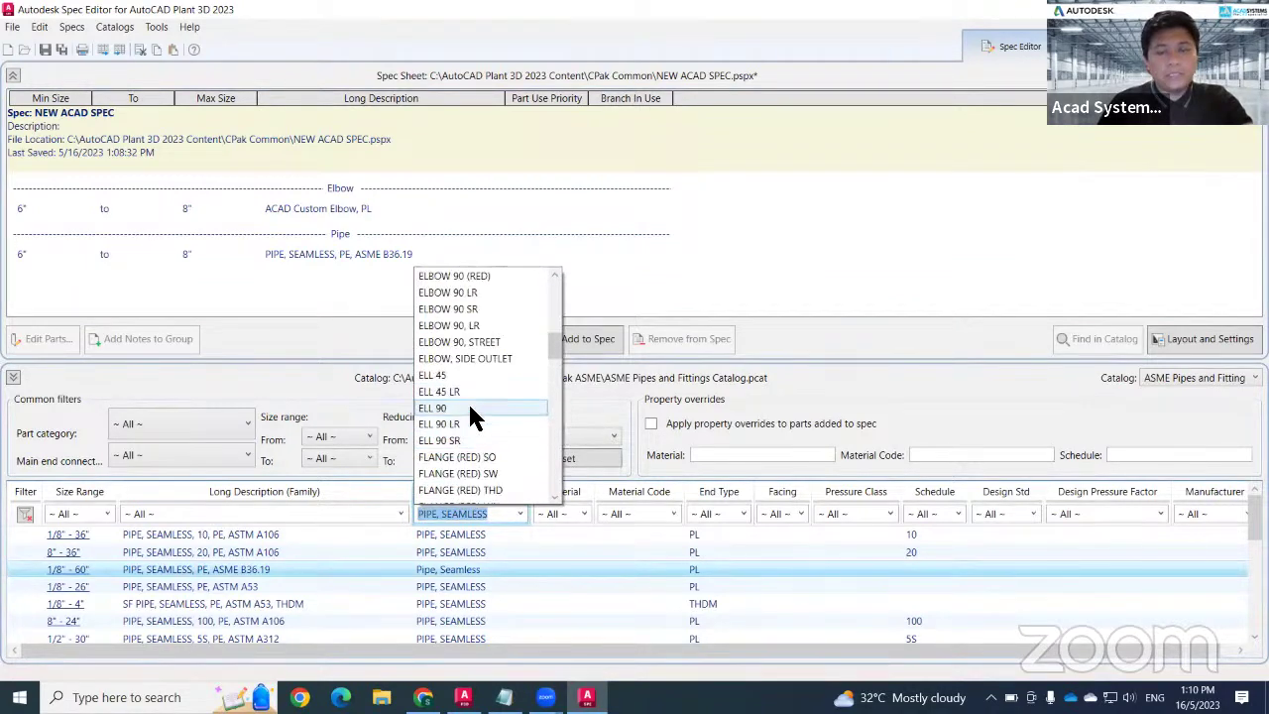
left_click(470, 407)
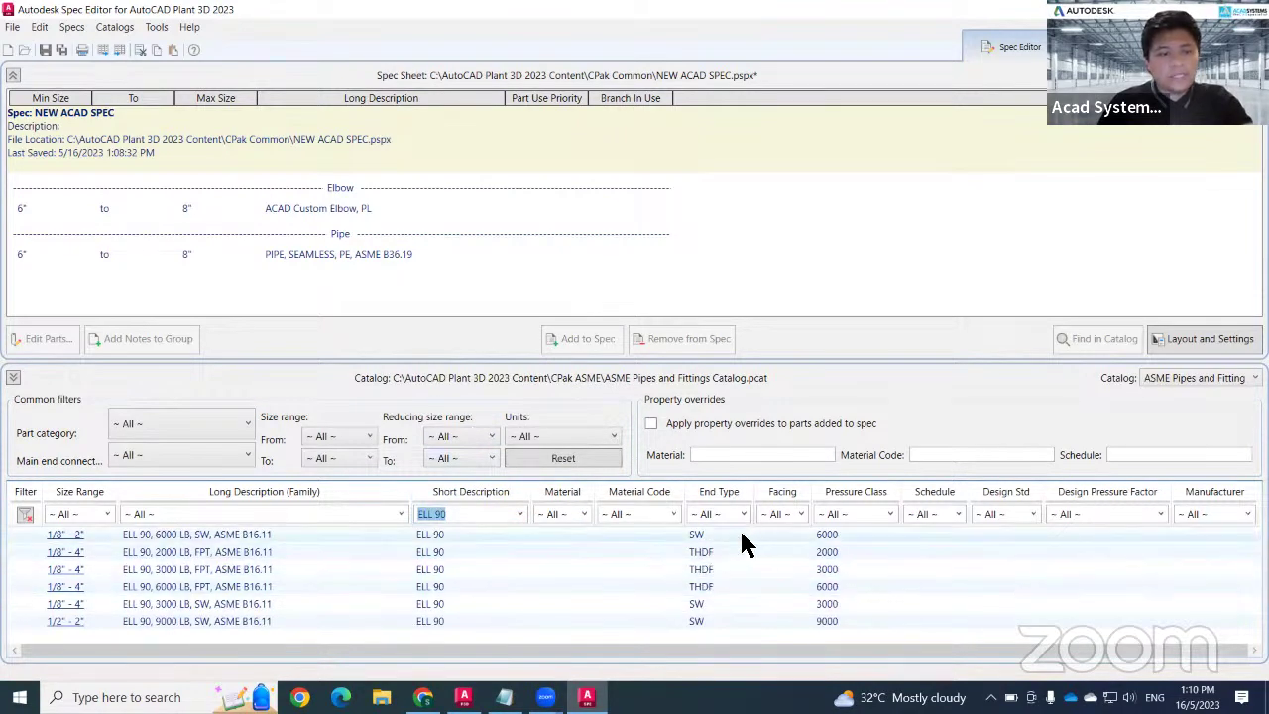
left_click(521, 517)
scroll(442, 375, "up", 1)
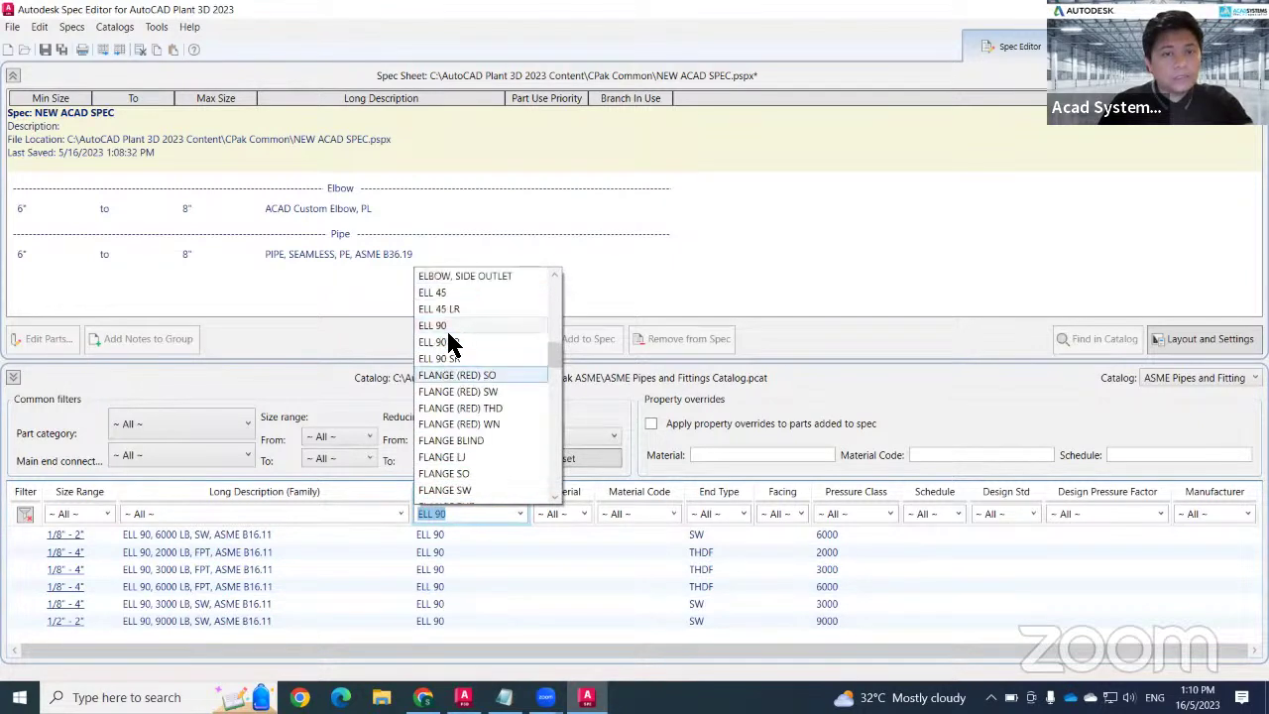
left_click(455, 343)
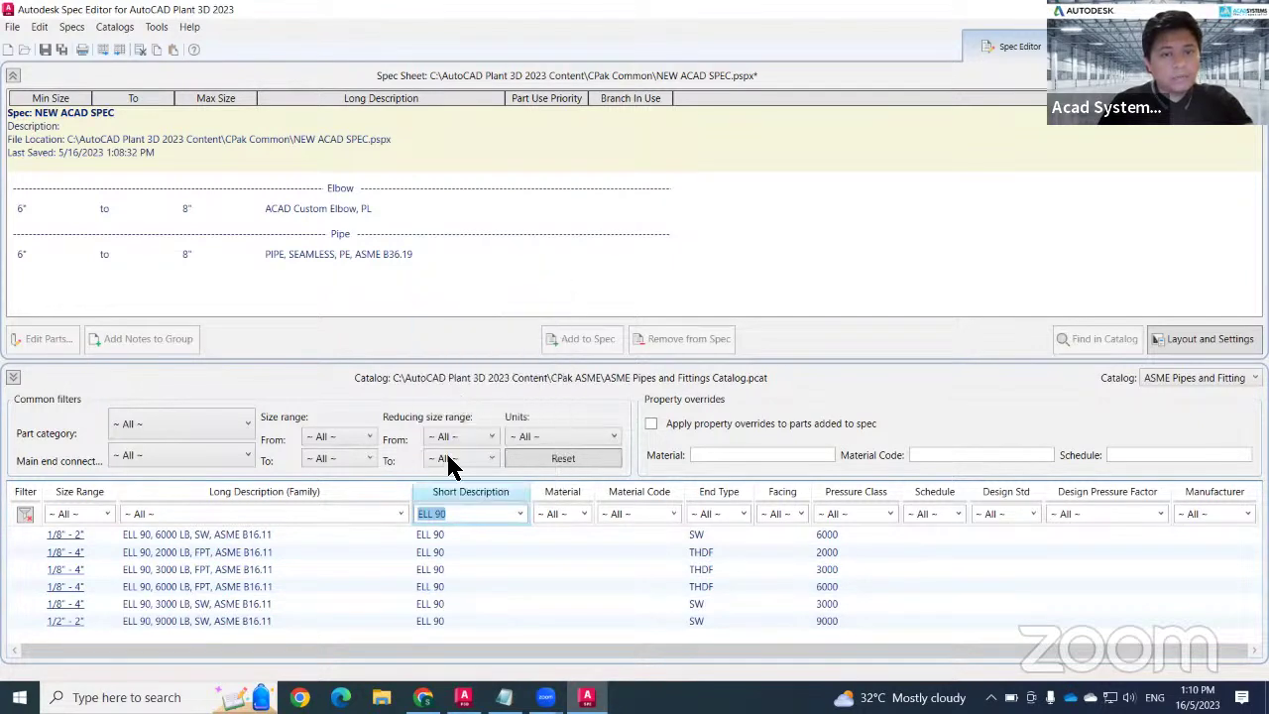
key("Down")
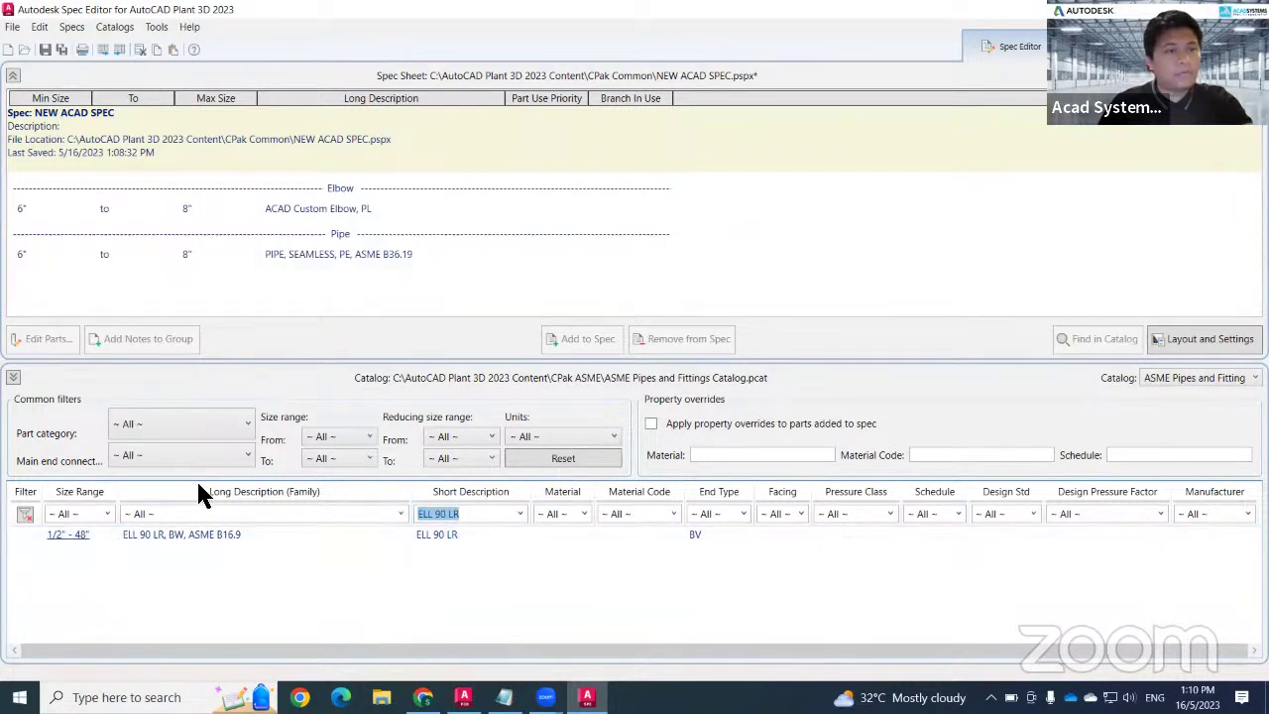
Add "ELL 90 LR, BW, ASME B16.9" from the catalog to the spec
left_click(460, 537)
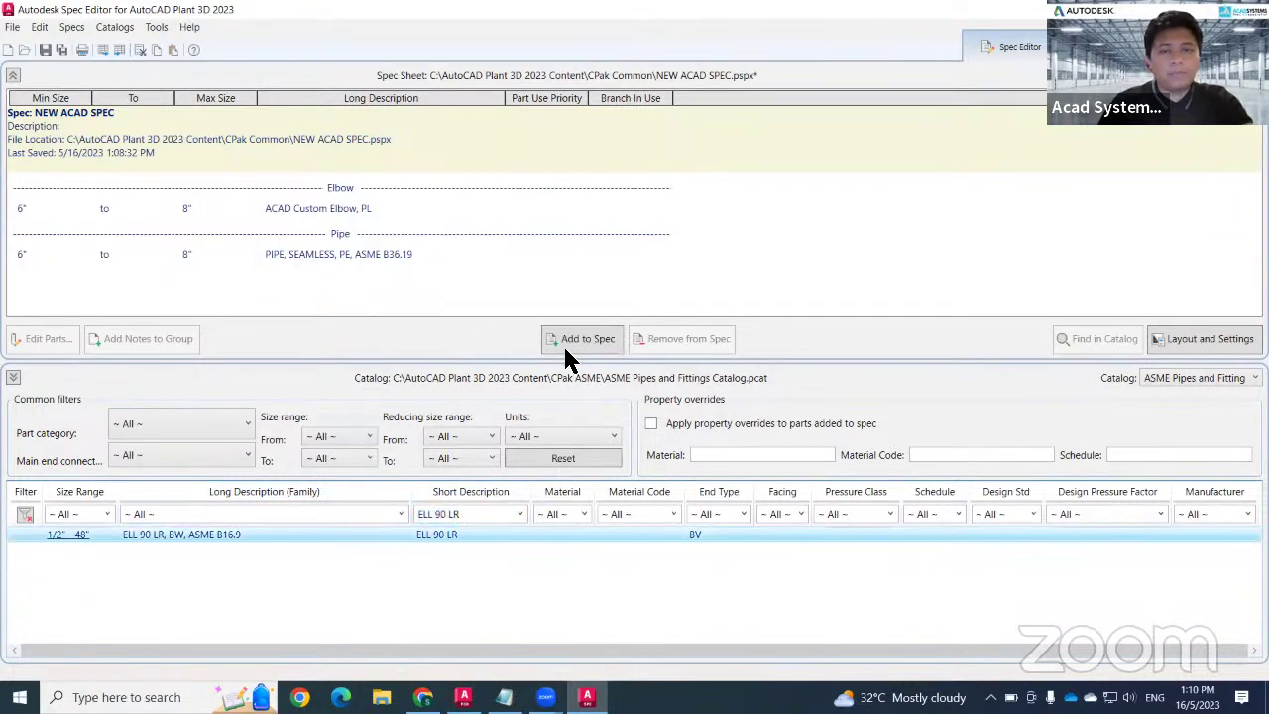
left_click(580, 340)
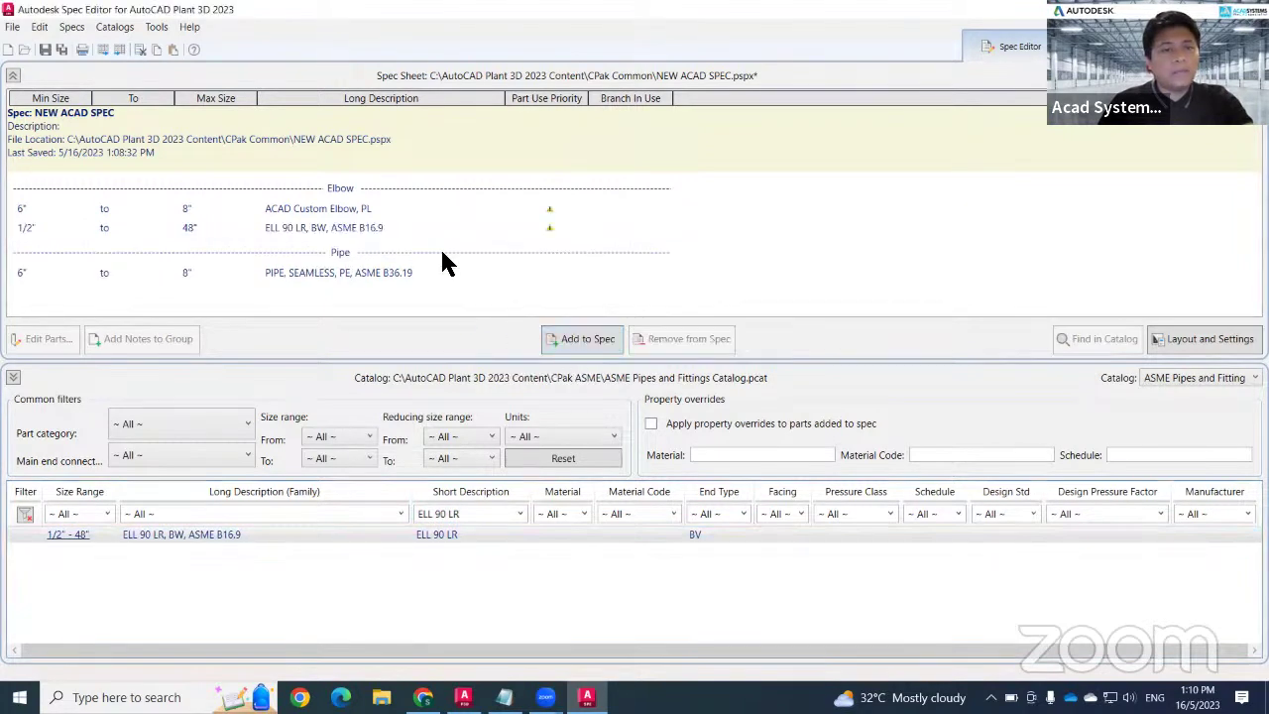
left_click(545, 210)
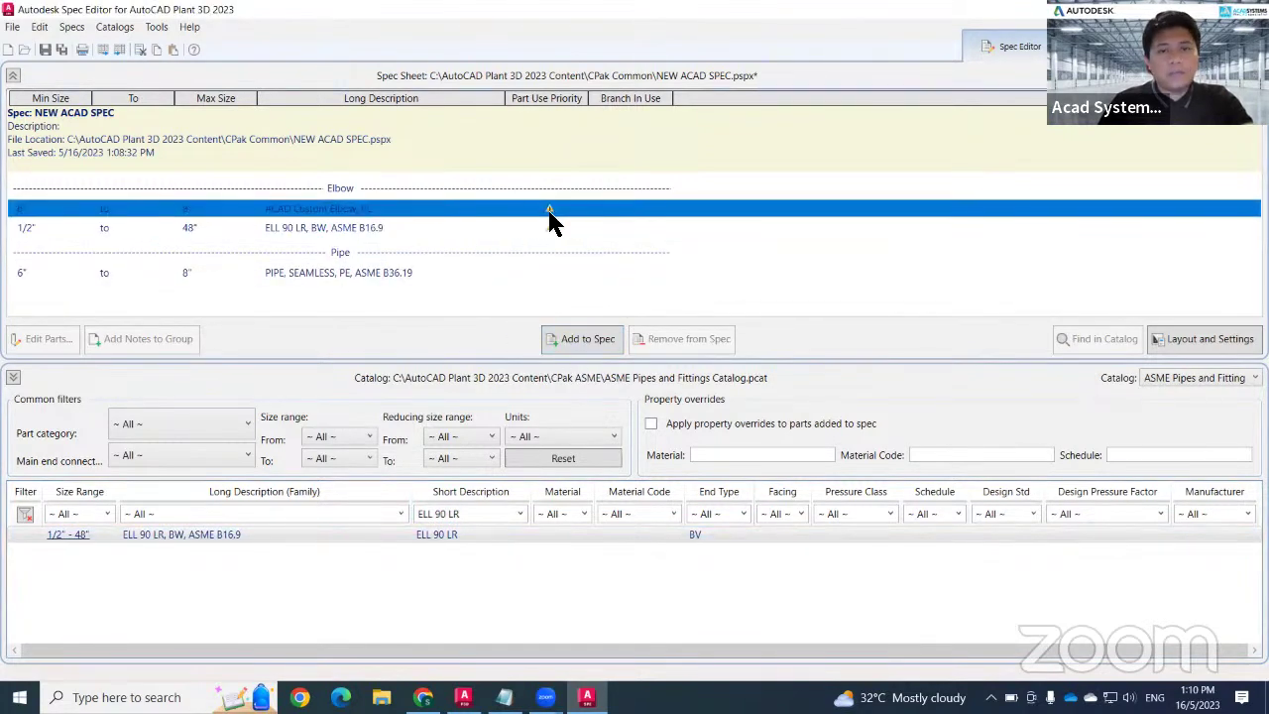
Open the ELL 90 LR elbow's part list and mark all sizes from 1/2" to 5" for removal from the spec
left_click(188, 240)
double_click(192, 243)
left_click(424, 251)
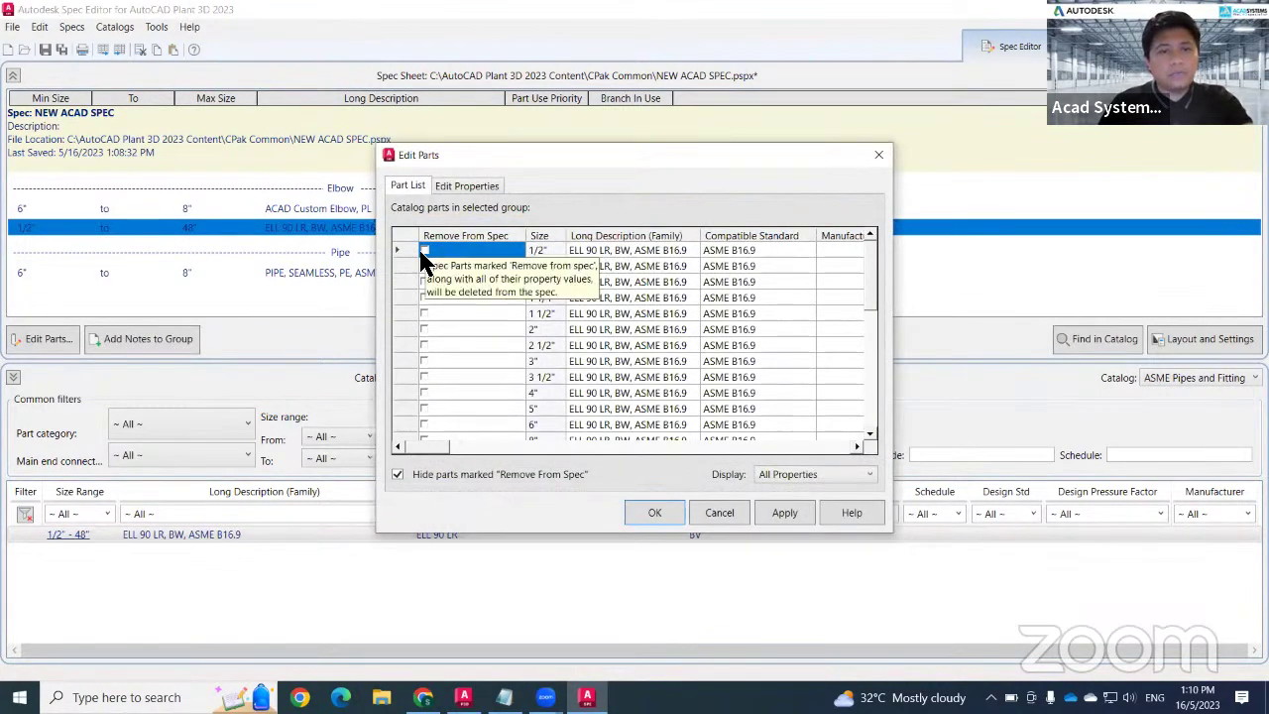
left_click(424, 266)
left_click(424, 284)
left_click(425, 283)
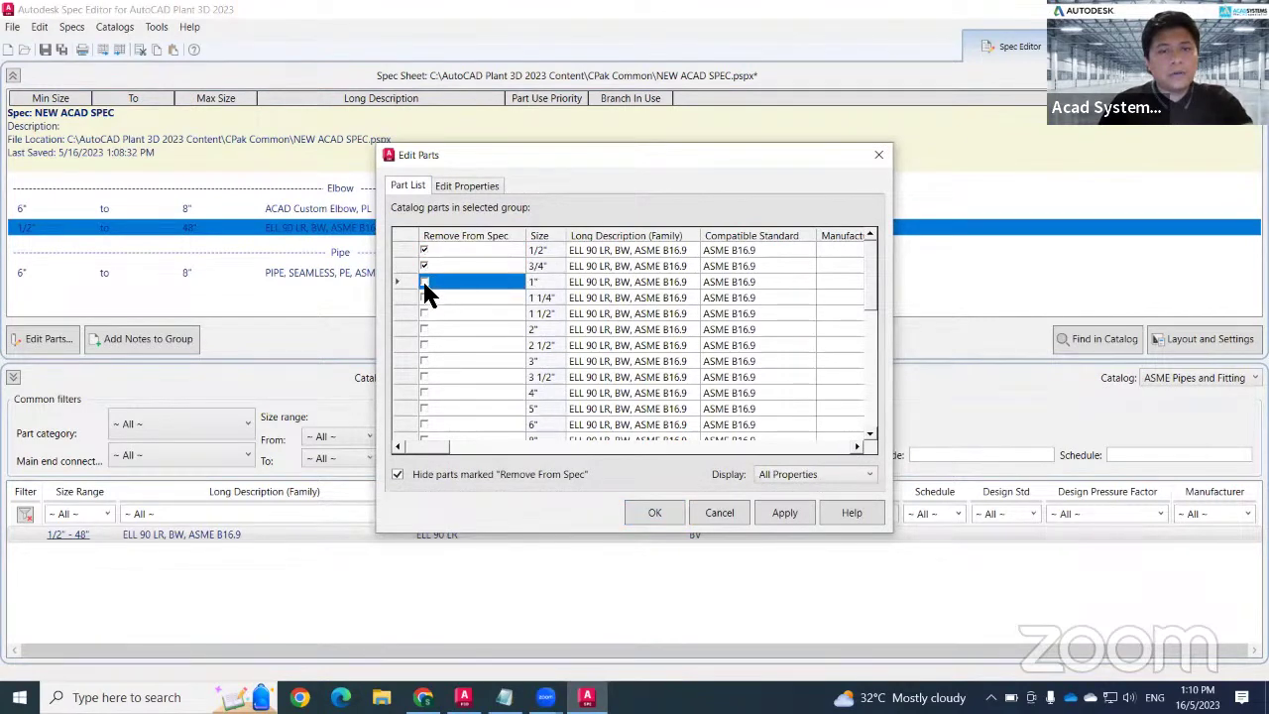
left_click(425, 297)
left_click(424, 313)
left_click(424, 329)
left_click(424, 346)
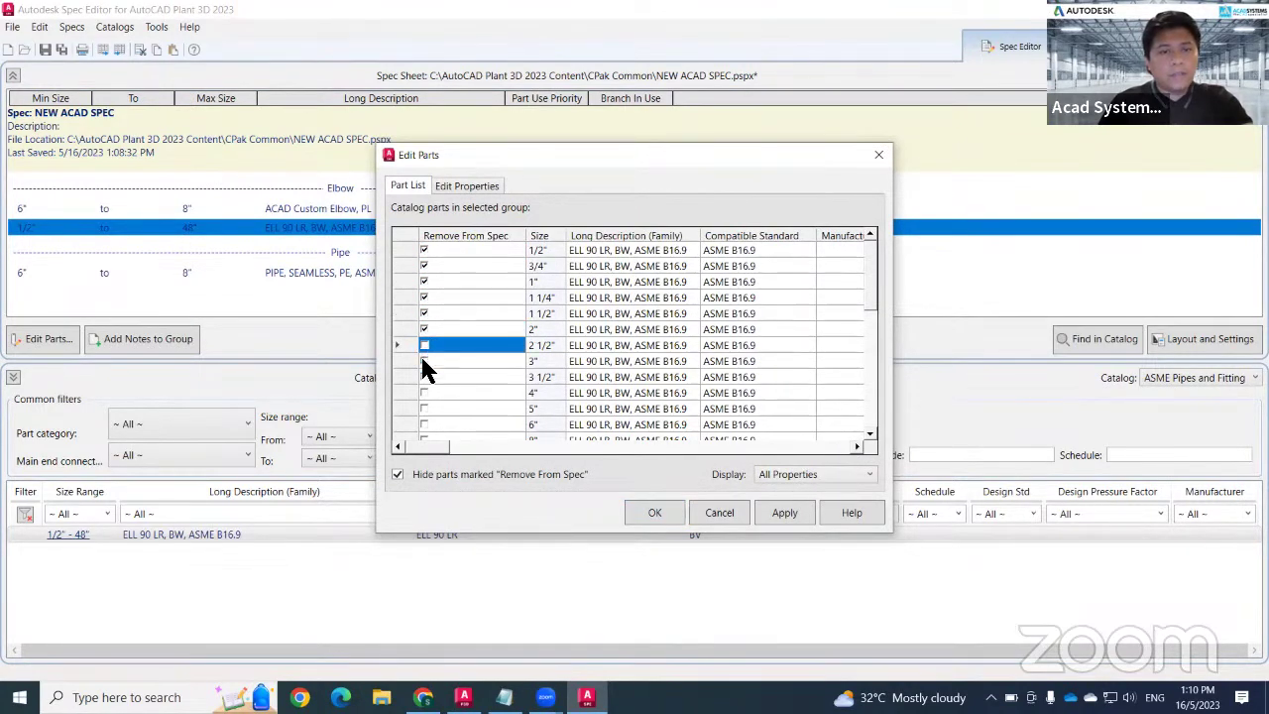
left_click(422, 361)
left_click(422, 377)
left_click(422, 393)
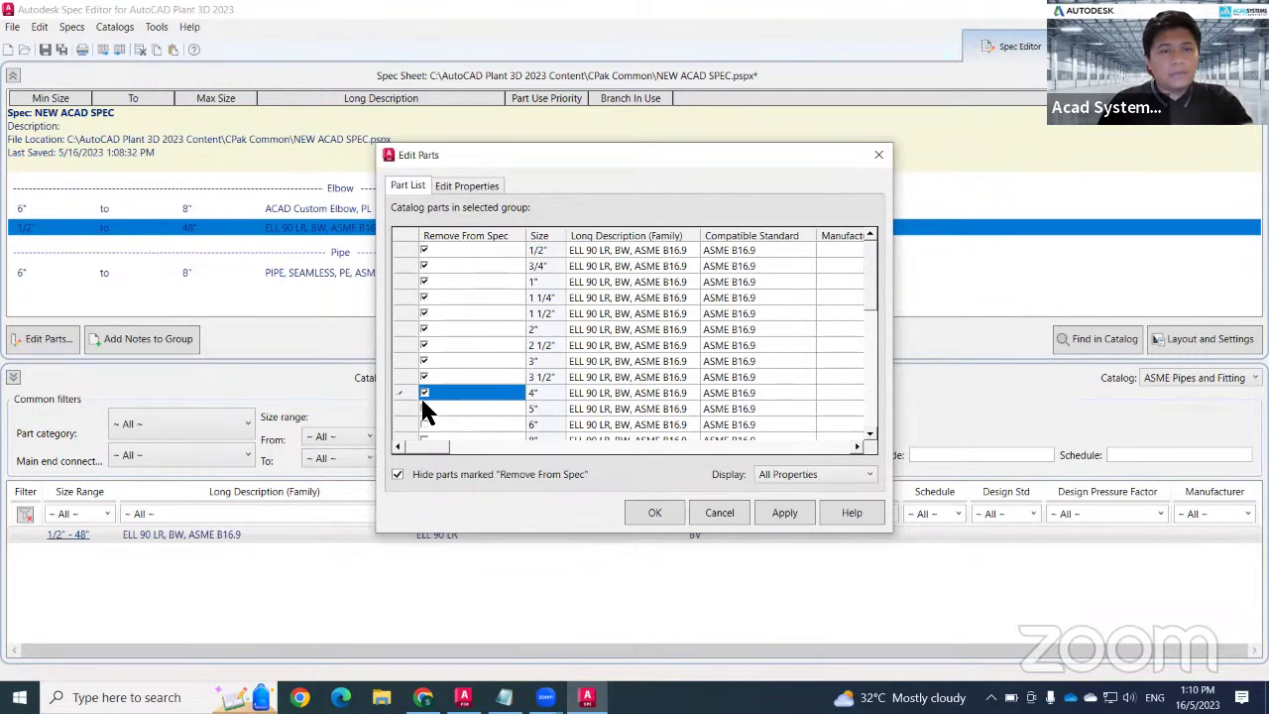
left_click(423, 408)
Mark all ELL 90 LR elbow sizes from 10" to 48" for removal from the spec and apply the removals
scroll(425, 396, "down", 3)
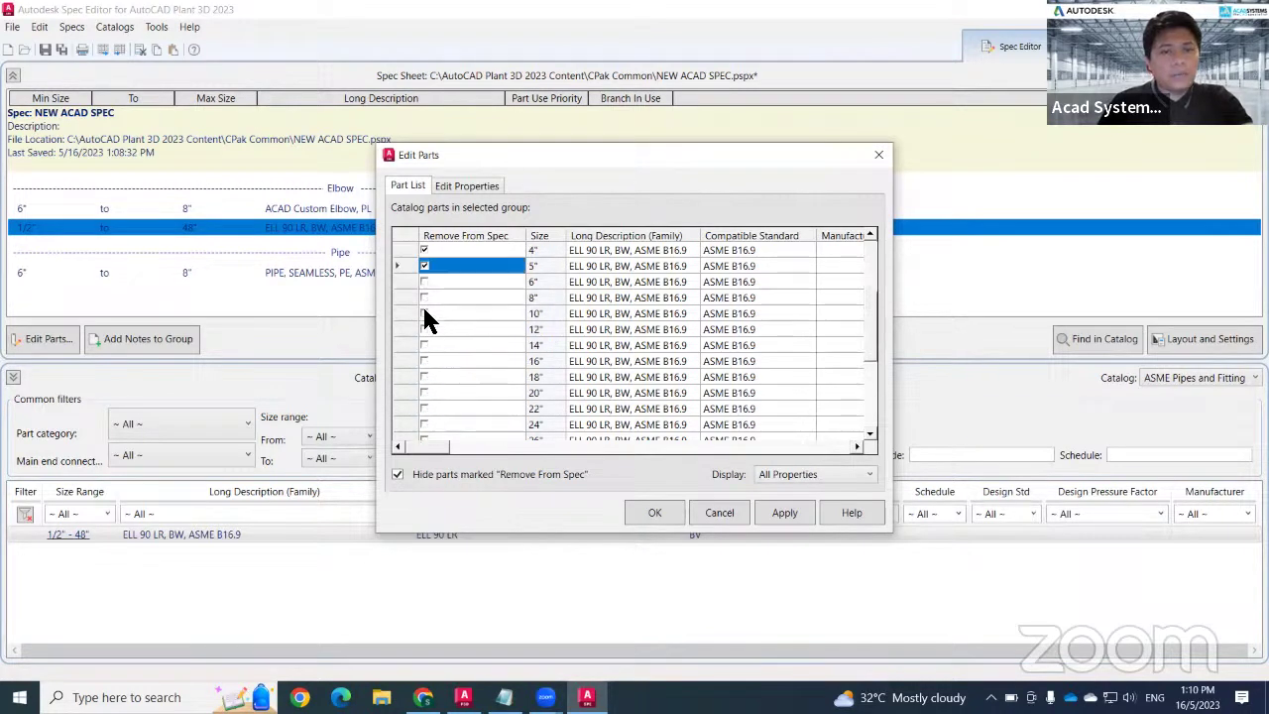
left_click(424, 313)
left_click(424, 329)
left_click(423, 345)
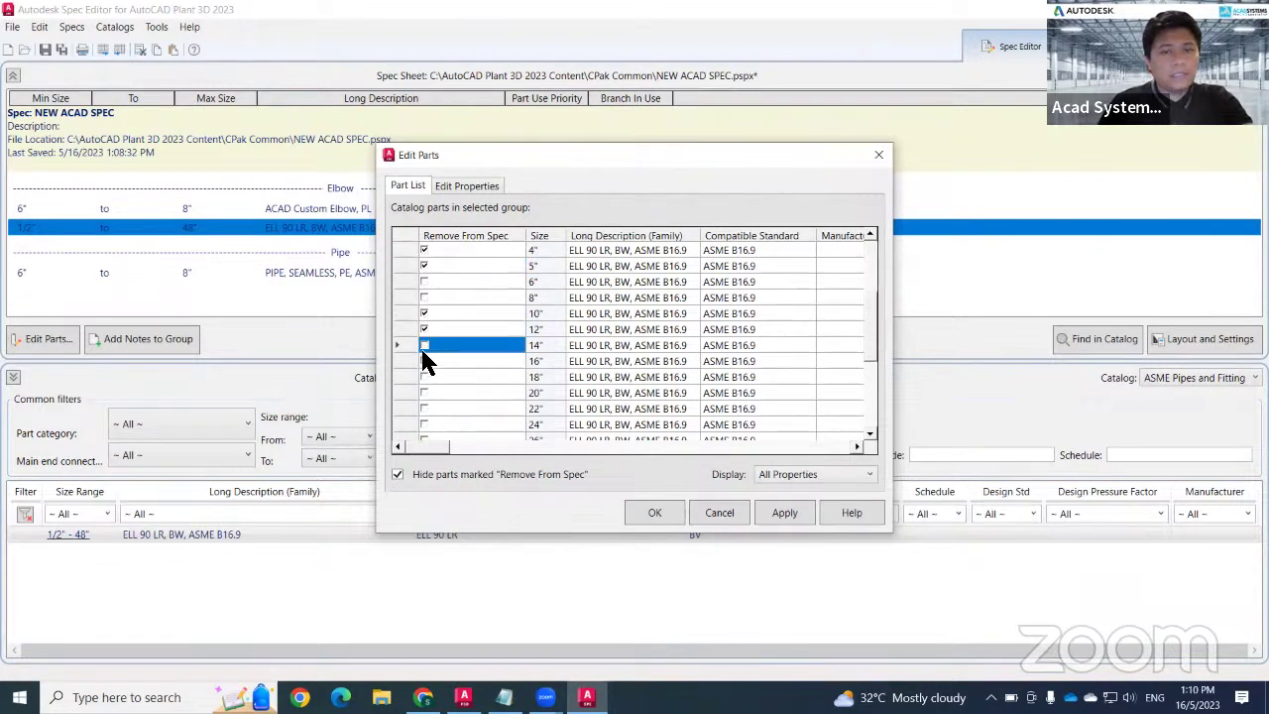
left_click(423, 361)
left_click(423, 376)
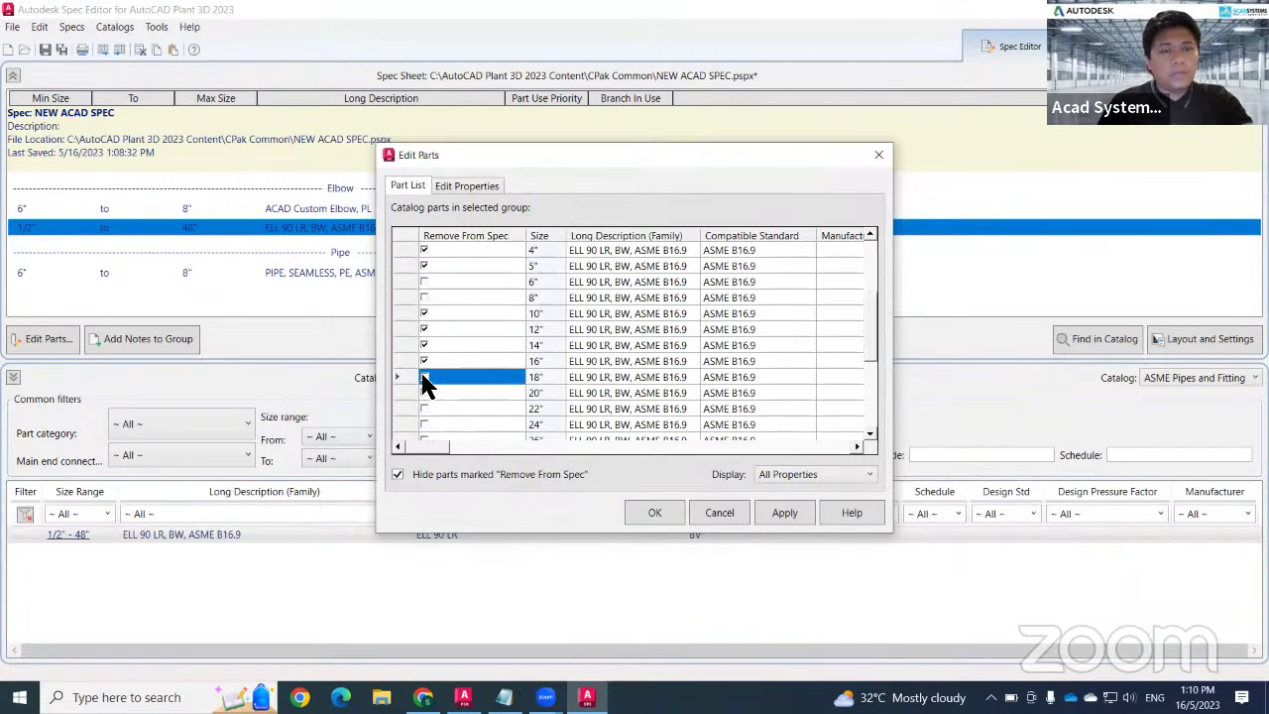
left_click(423, 392)
left_click(423, 409)
left_click(423, 424)
scroll(424, 426, "down", 1)
left_click(425, 425)
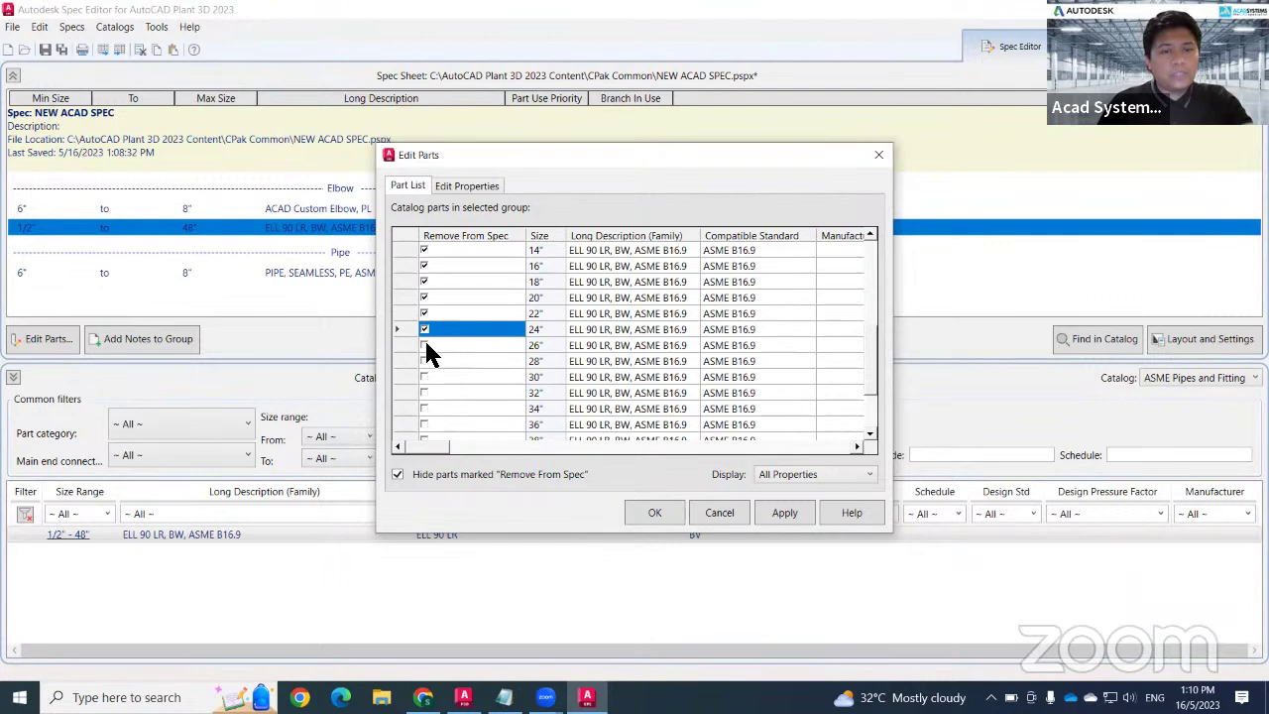
left_click(424, 345)
left_click(424, 361)
left_click(424, 377)
left_click(425, 392)
left_click(424, 408)
left_click(424, 424)
scroll(425, 427, "down", 2)
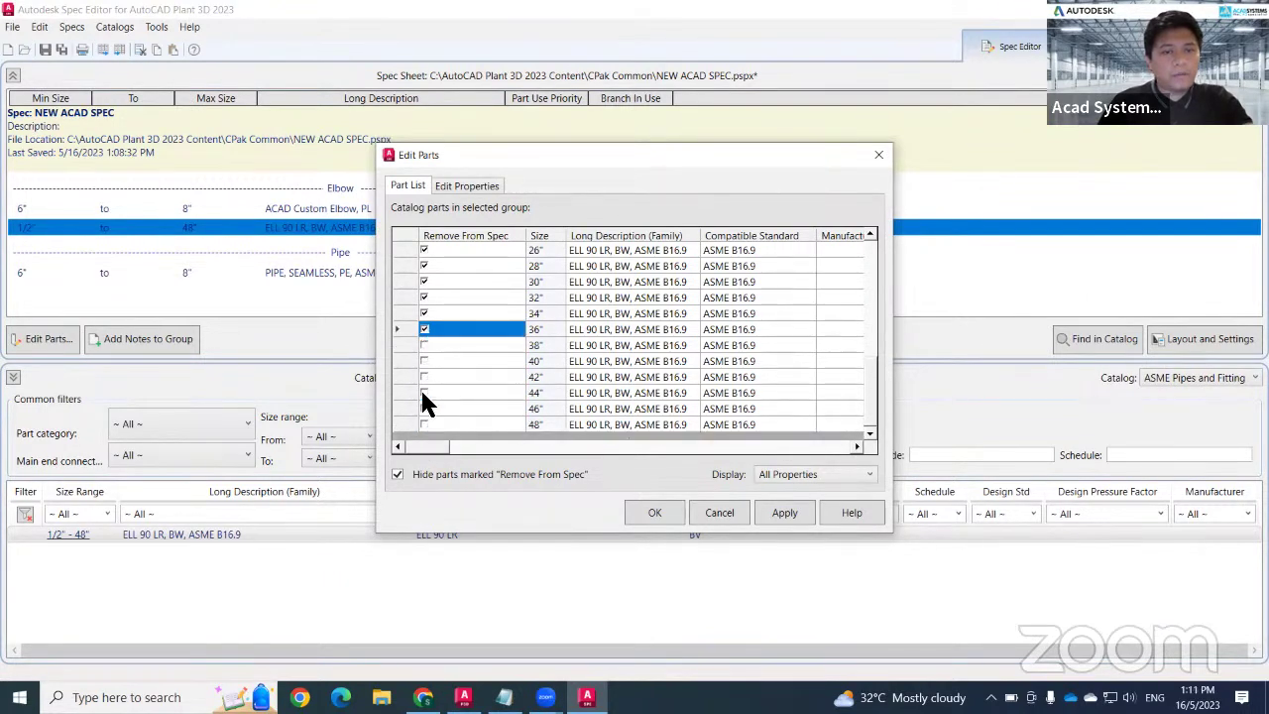
left_click(424, 344)
left_click(424, 361)
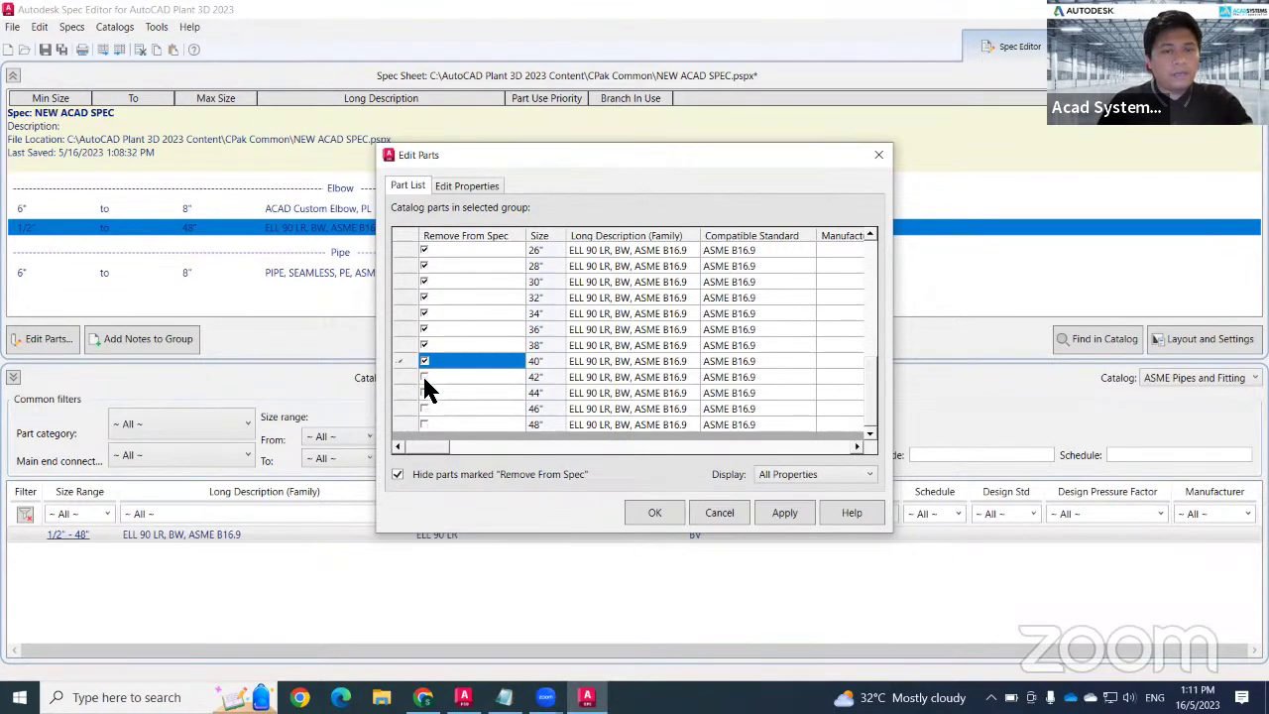
left_click(425, 377)
left_click(424, 392)
left_click(424, 408)
left_click(424, 424)
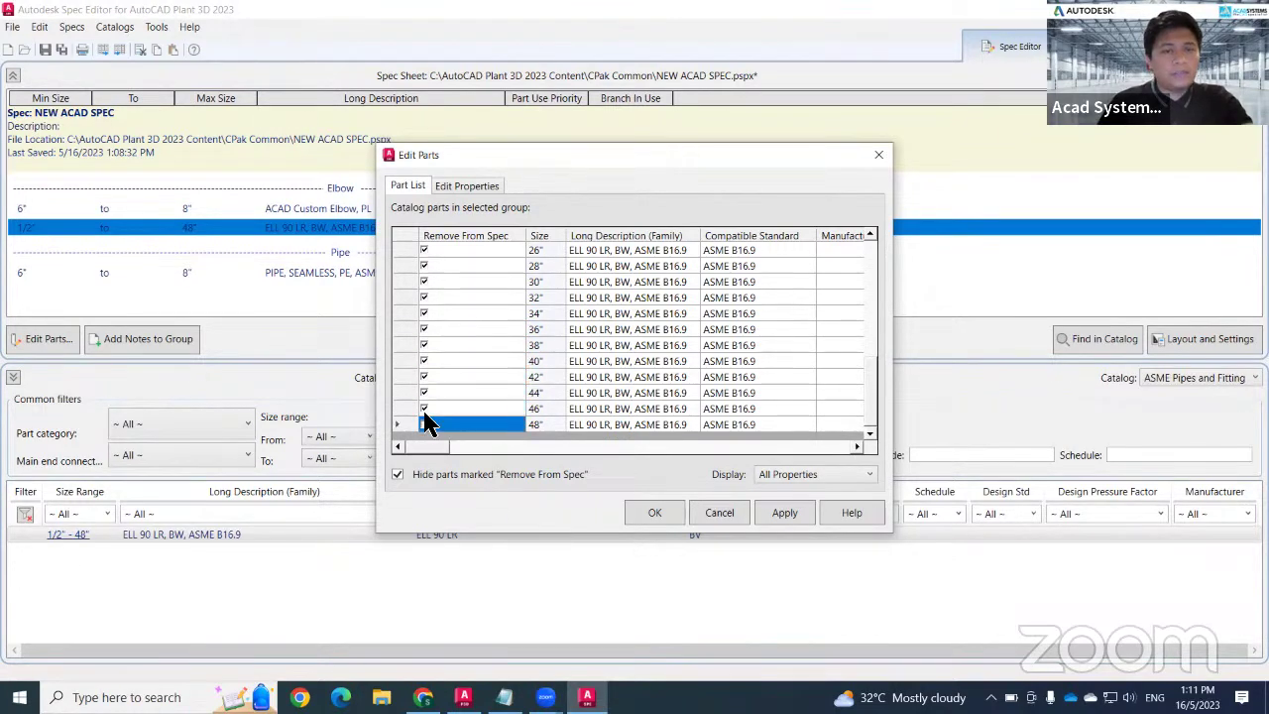
left_click(425, 424)
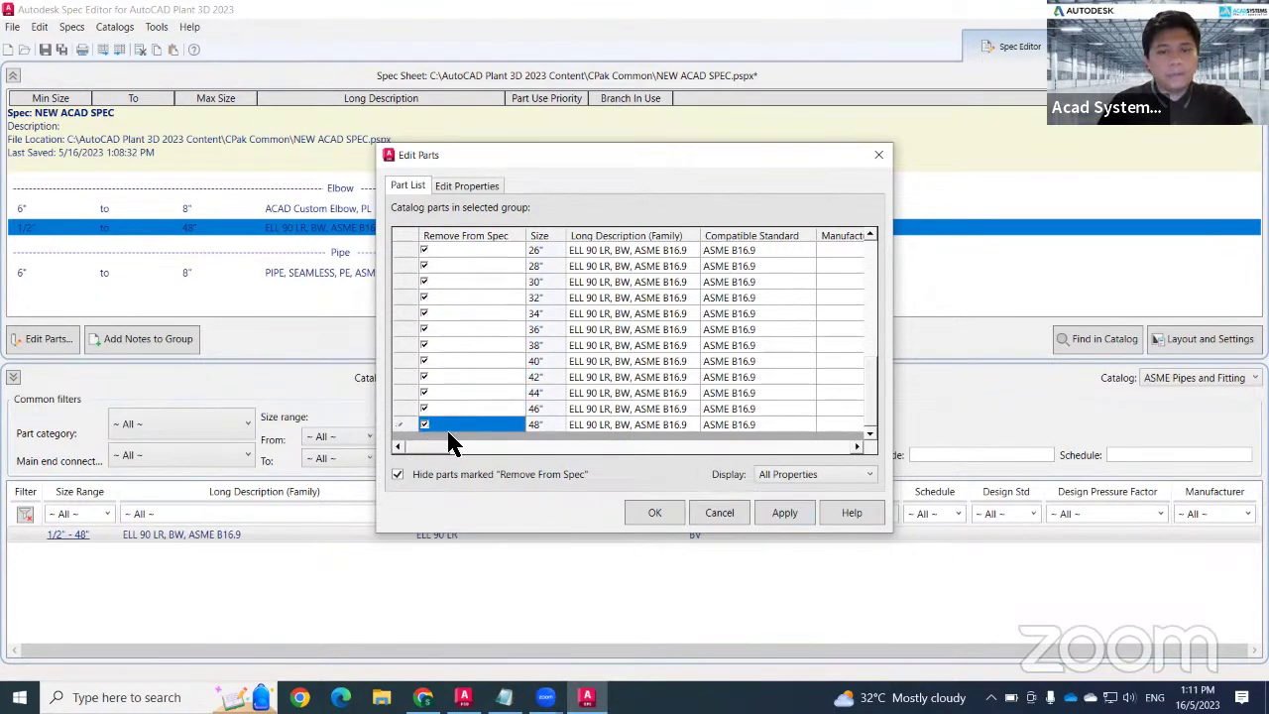
left_click(784, 513)
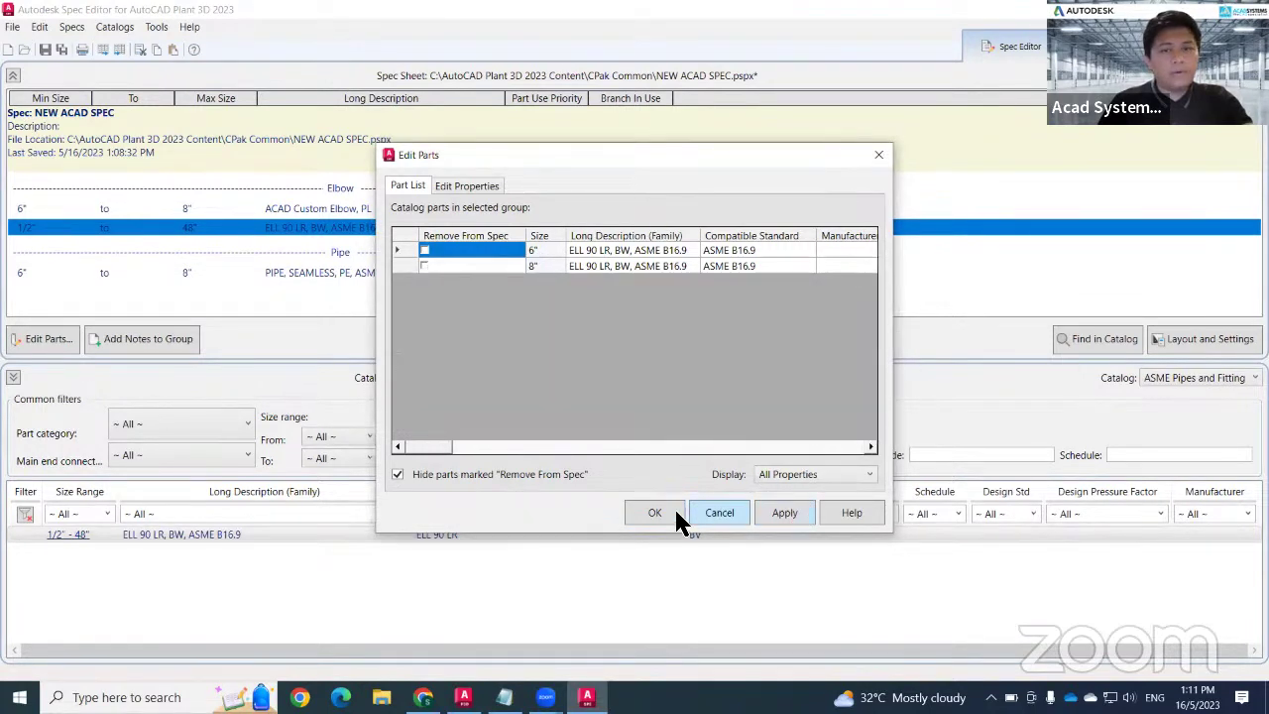
left_click(686, 515)
left_click(541, 277)
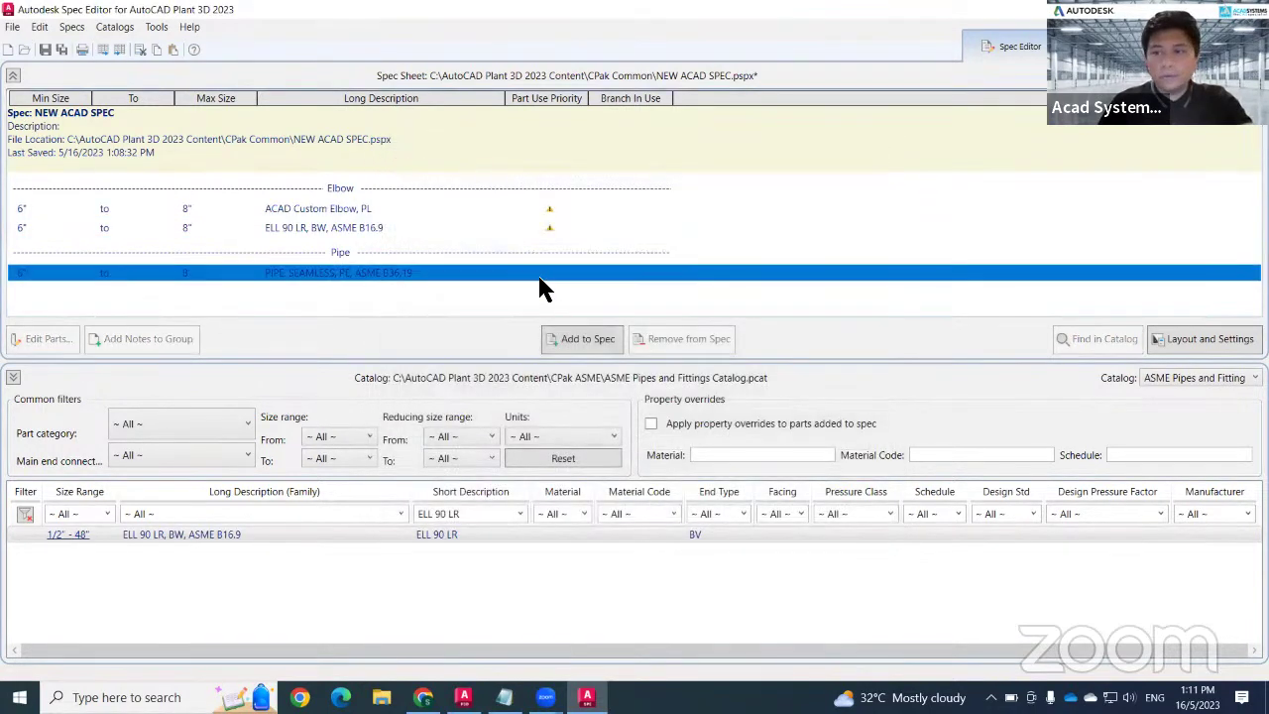
left_click(730, 288)
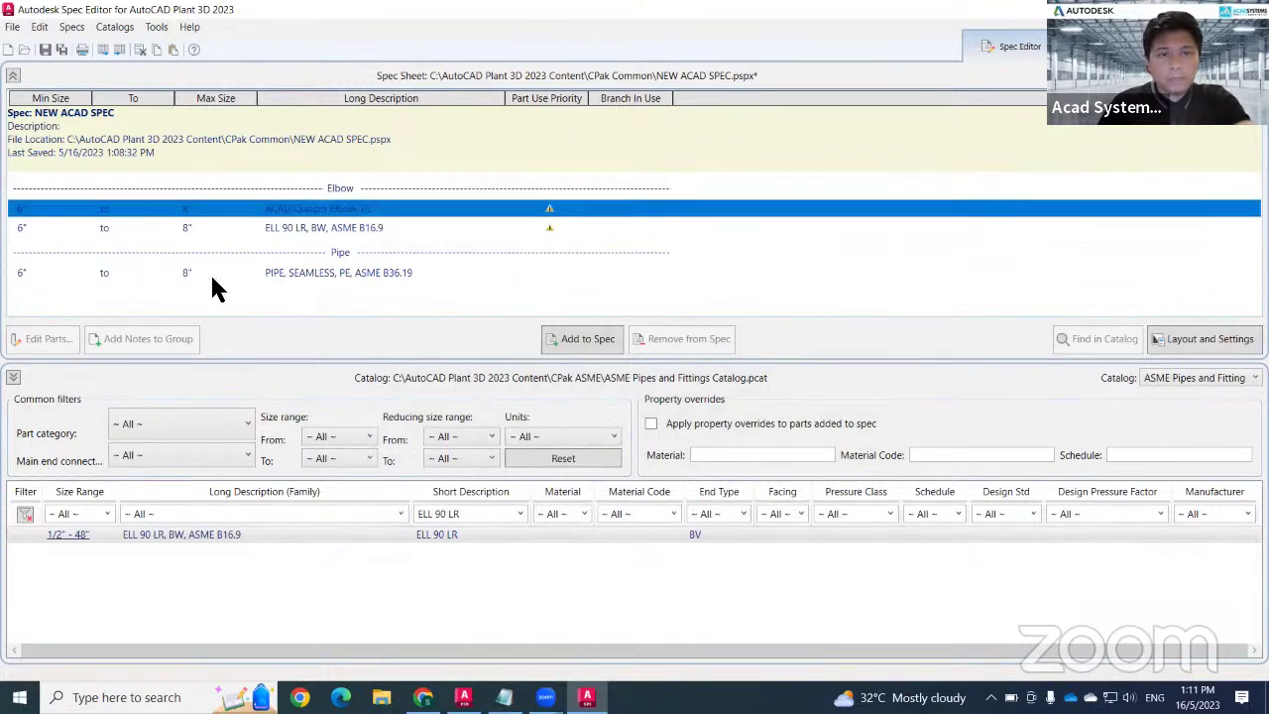
left_click(334, 273)
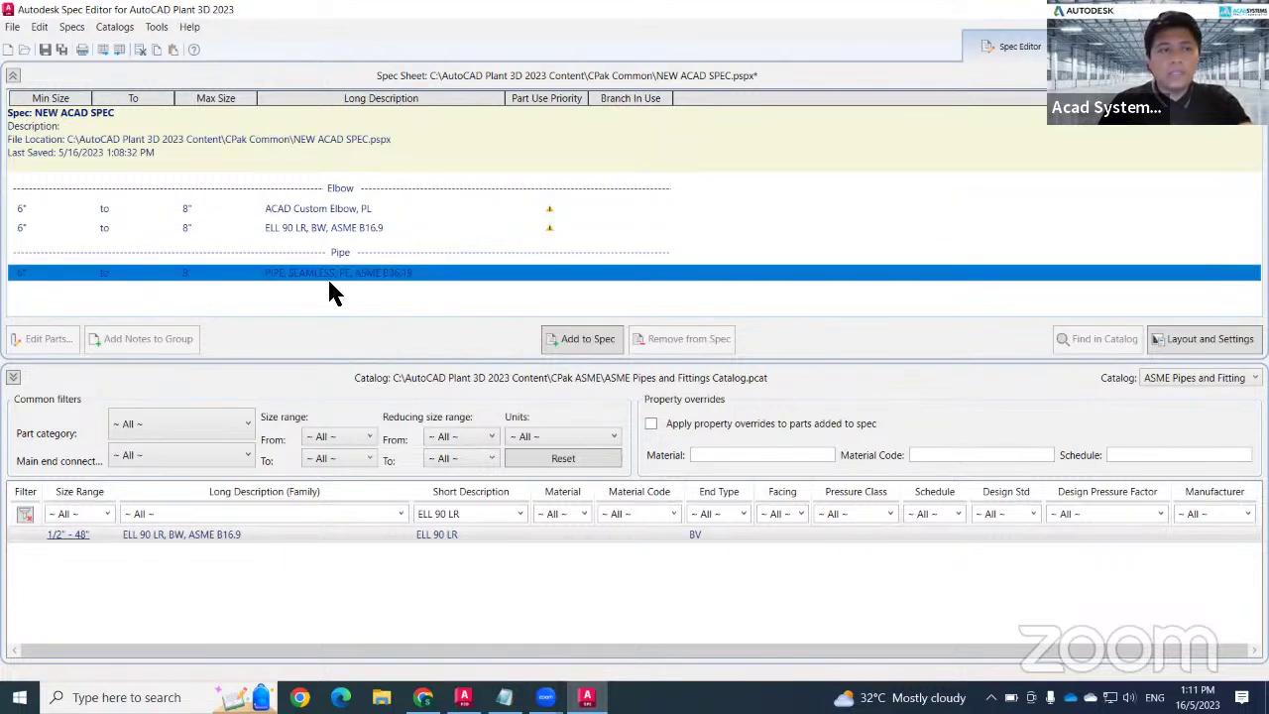
left_click(354, 210)
left_click(359, 227)
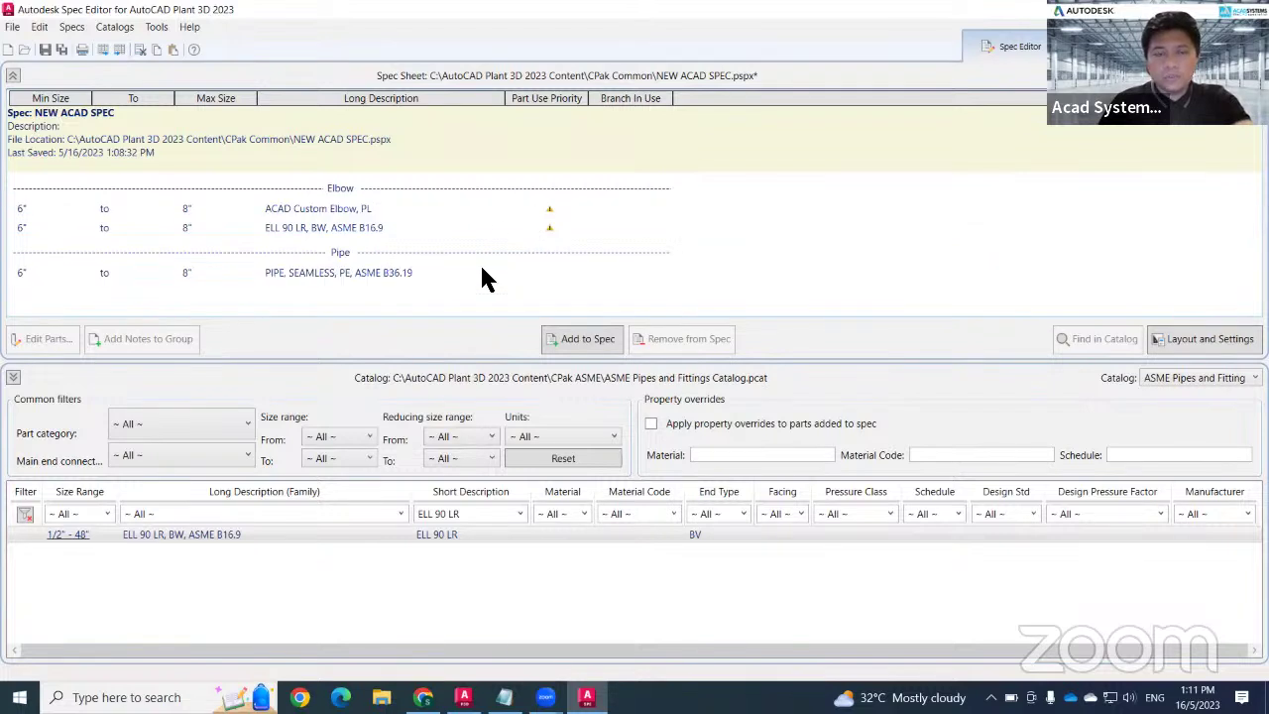
Open the elbow group's part use priority and mark the 6" size conflict as resolved with ACAD Custom Elbow, PL first
left_click(539, 210)
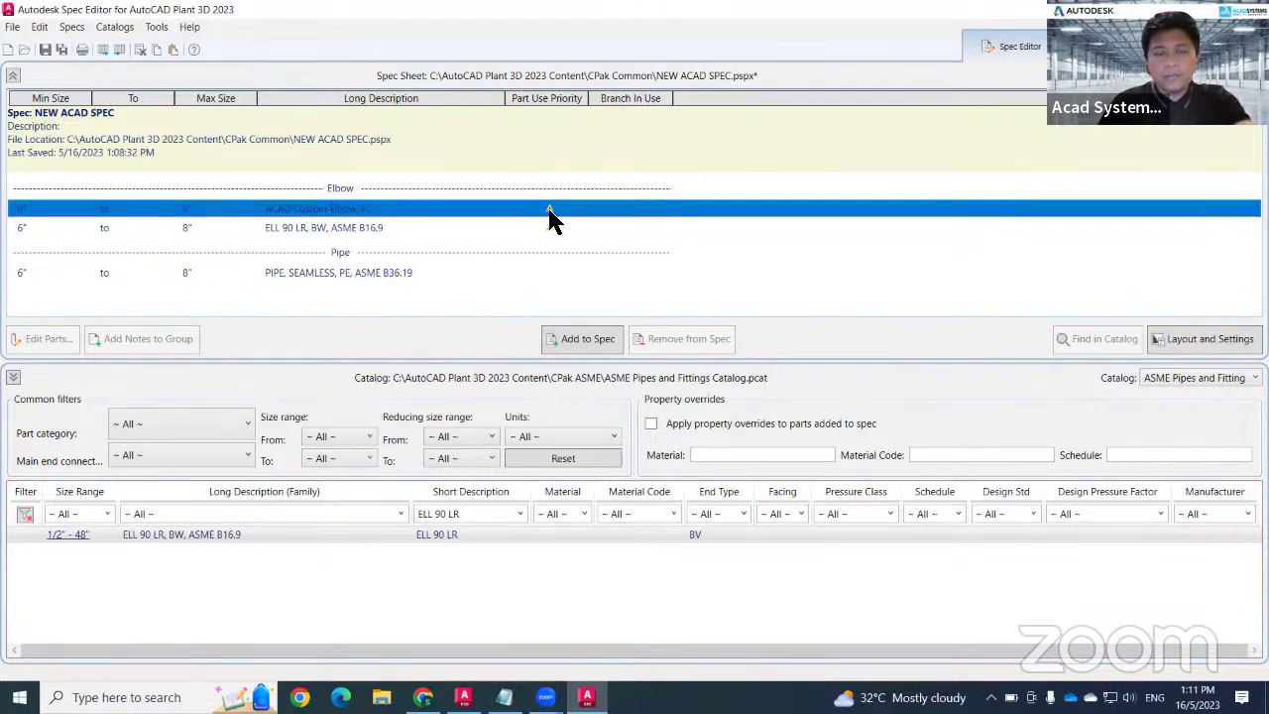
left_click(550, 211)
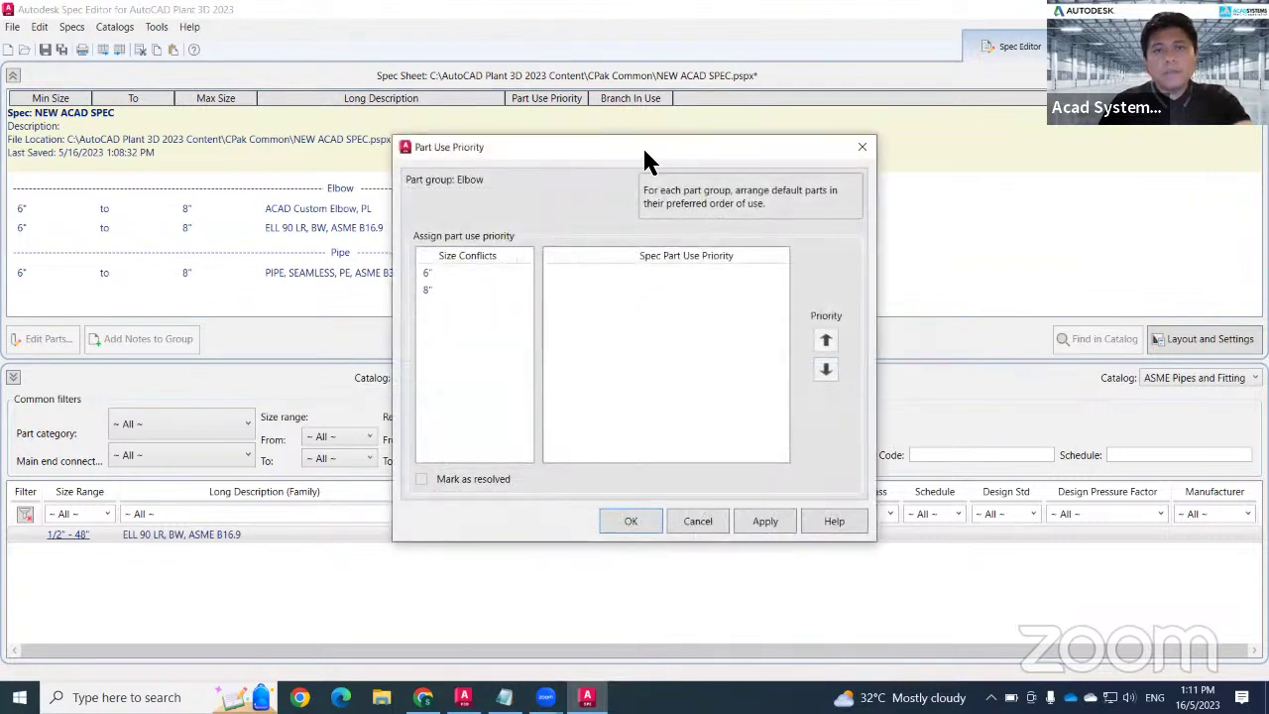
left_click_drag(645, 161, 775, 148)
left_click(595, 260)
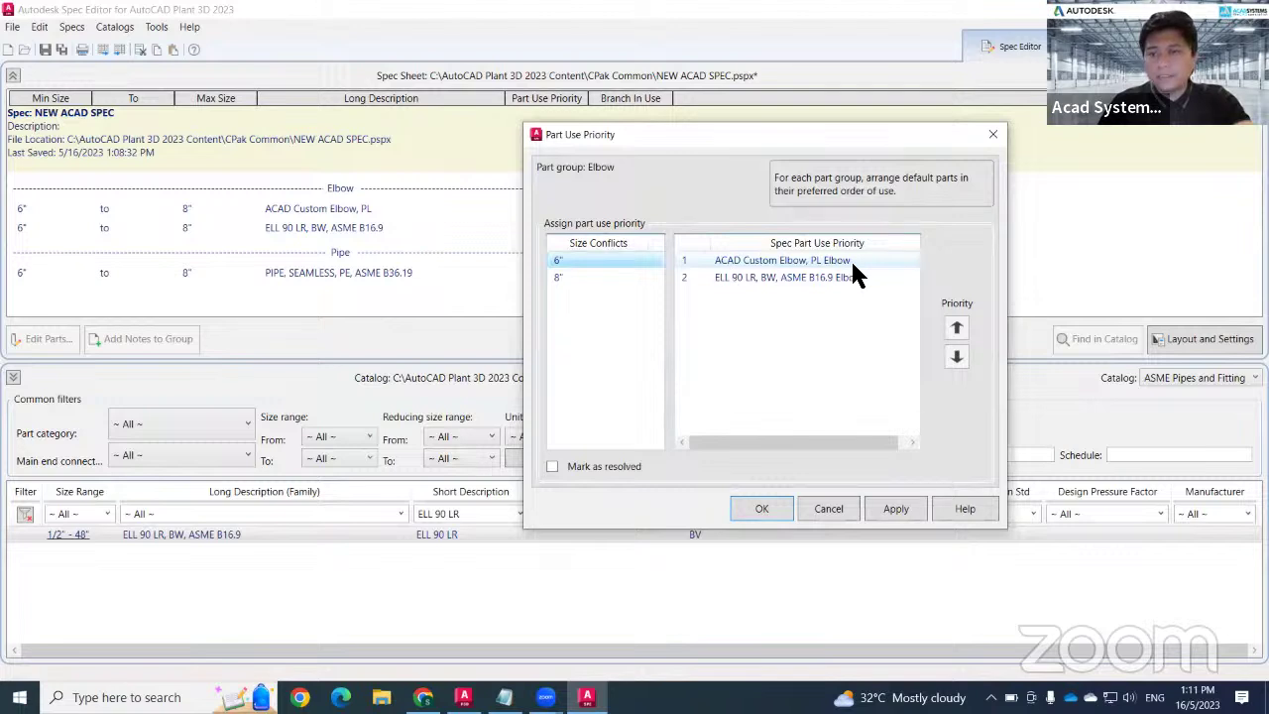
left_click(551, 466)
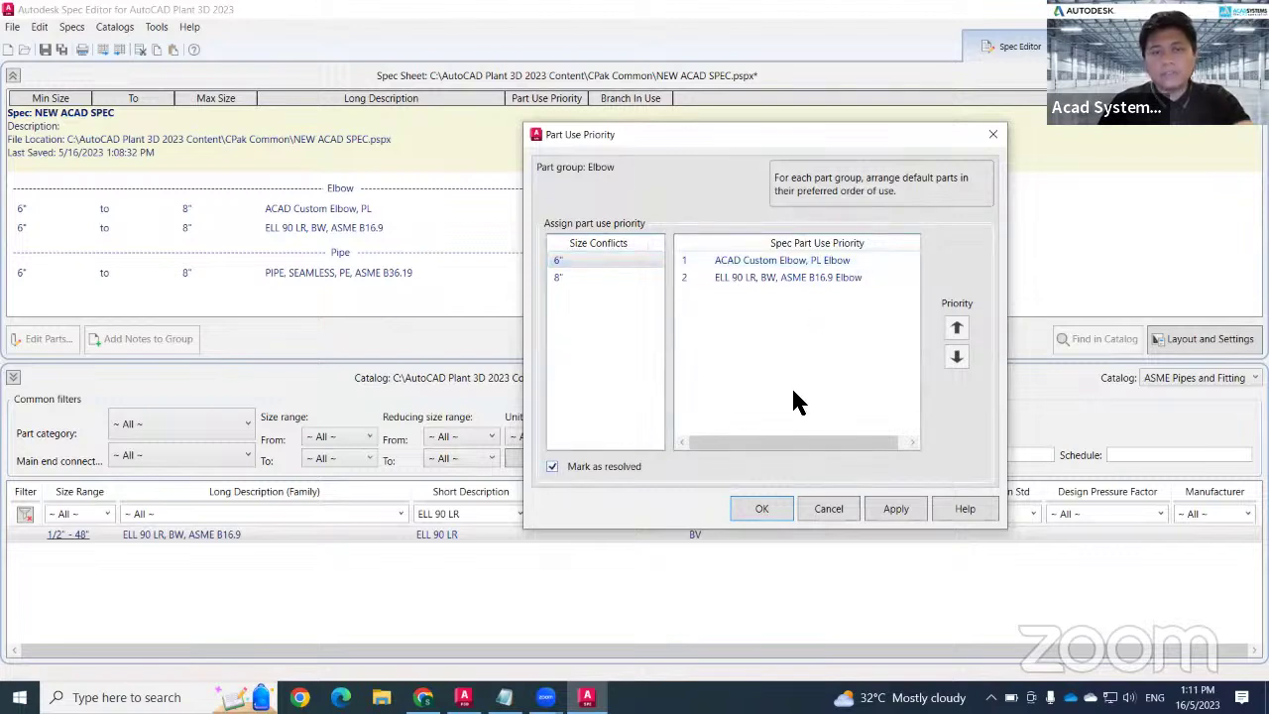
Give ELL 90 LR, BW, ASME B16.9 first priority for the 8" size and apply that conflict as resolved
left_click(563, 279)
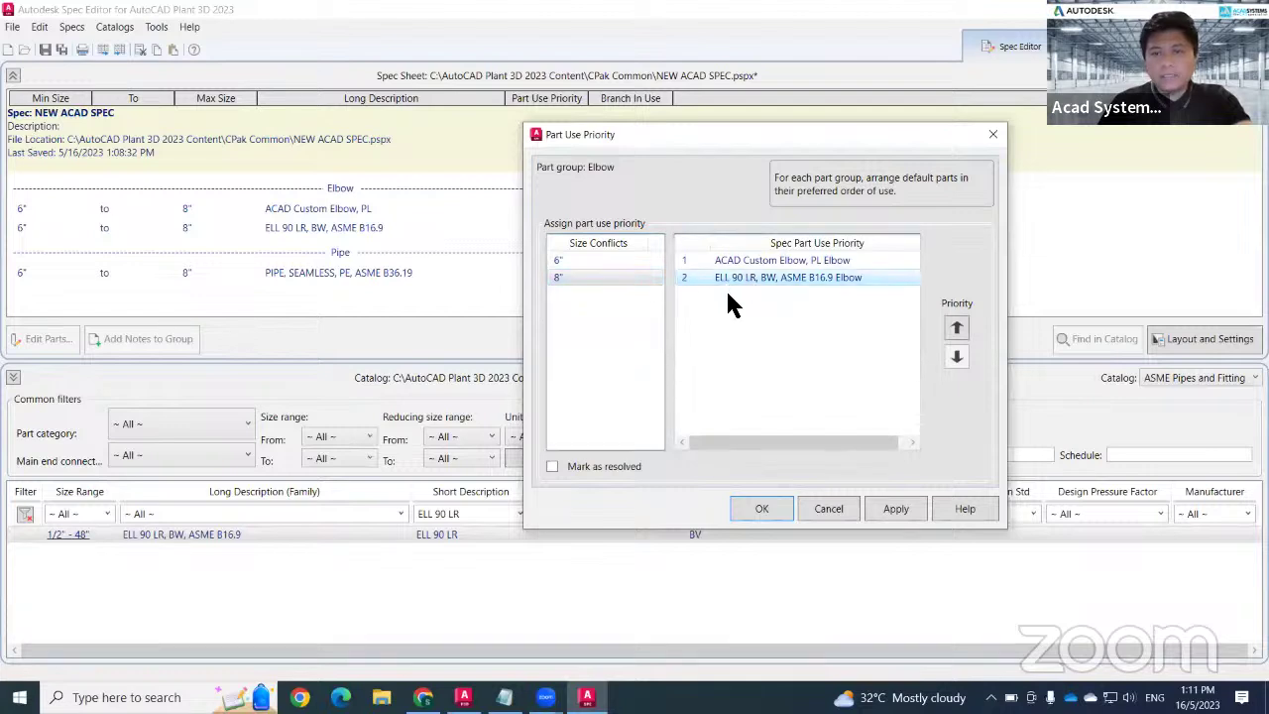
left_click(743, 278)
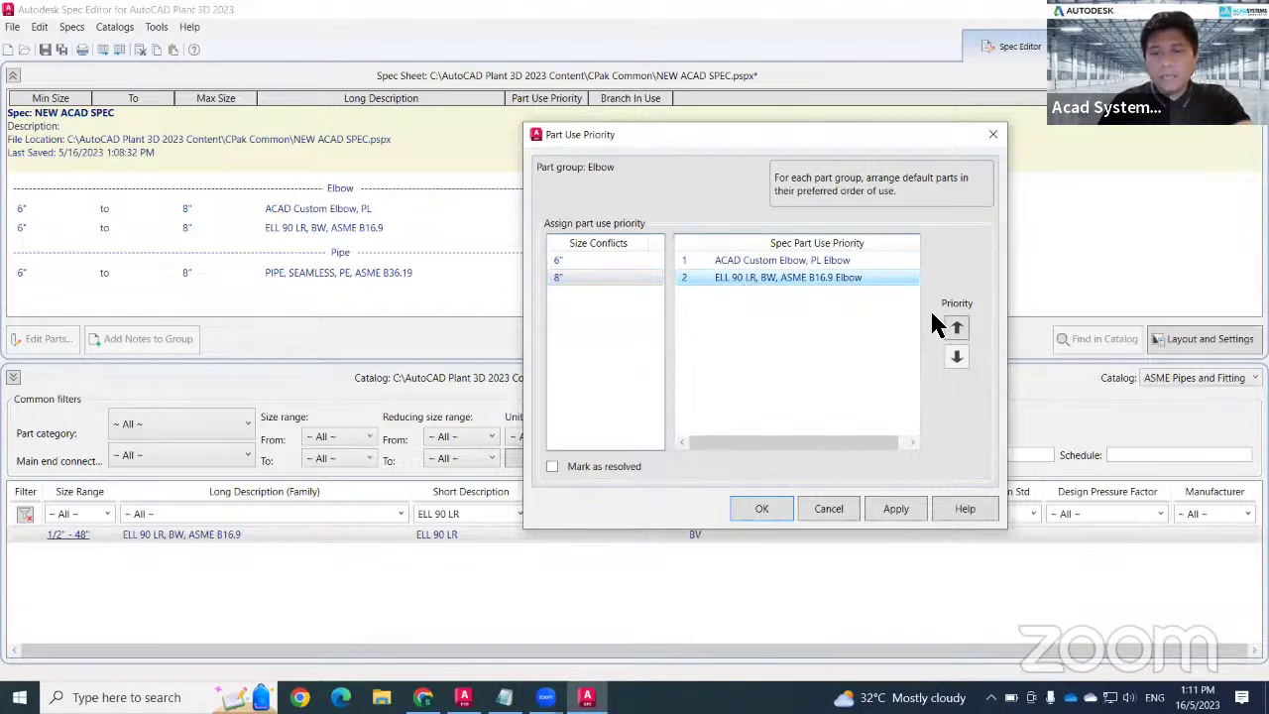
left_click(956, 330)
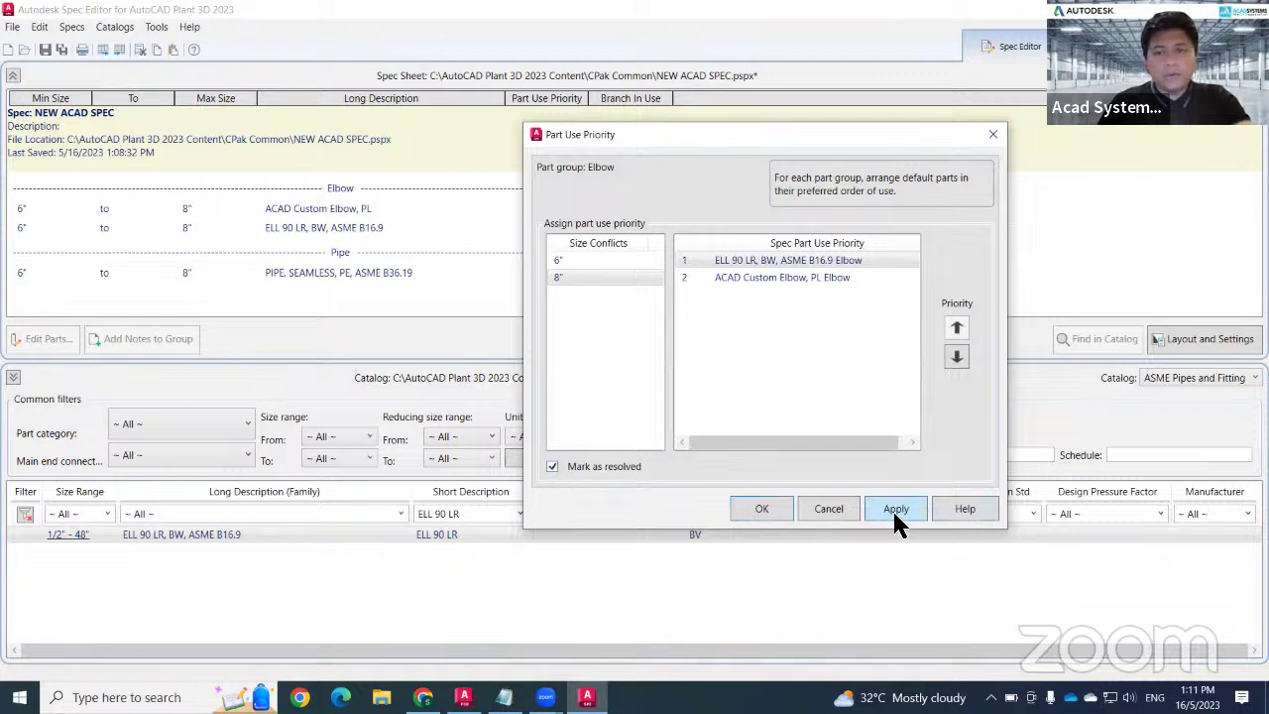
left_click(756, 509)
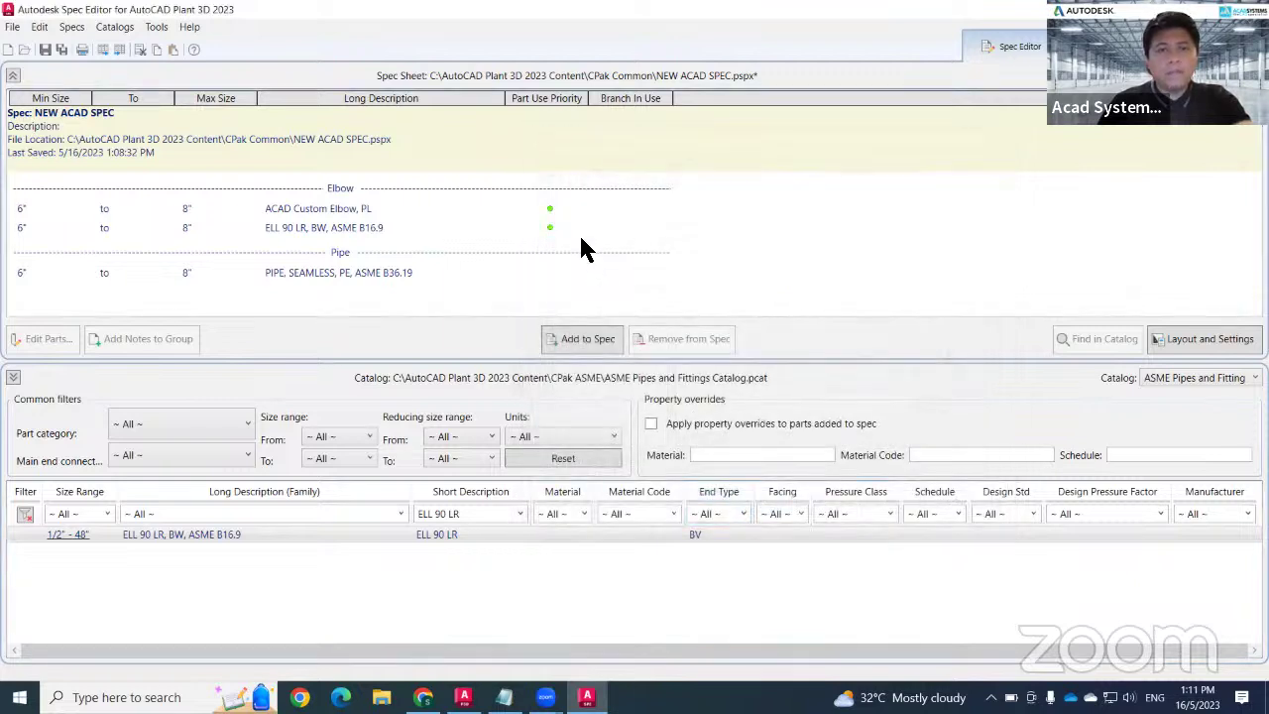
left_click(580, 227)
left_click(577, 213)
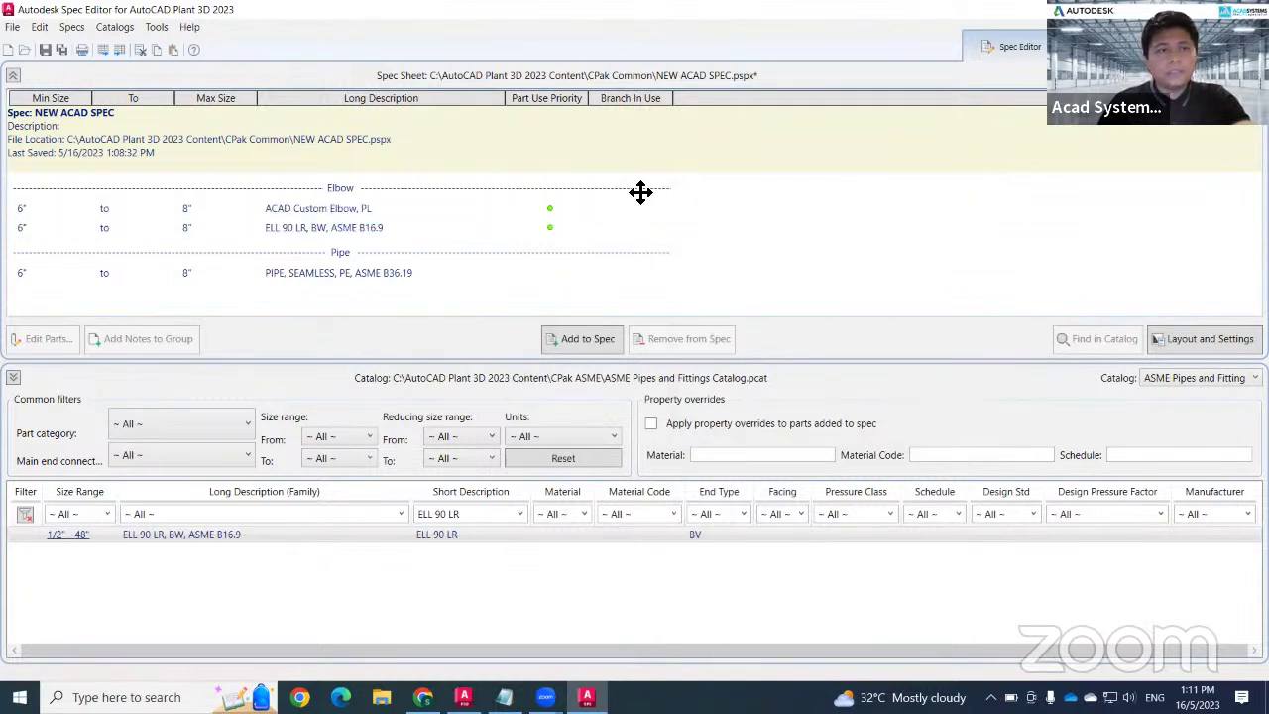
Save NEW ACAD SPEC and switch to AutoCAD Plant 3D
left_click(12, 27)
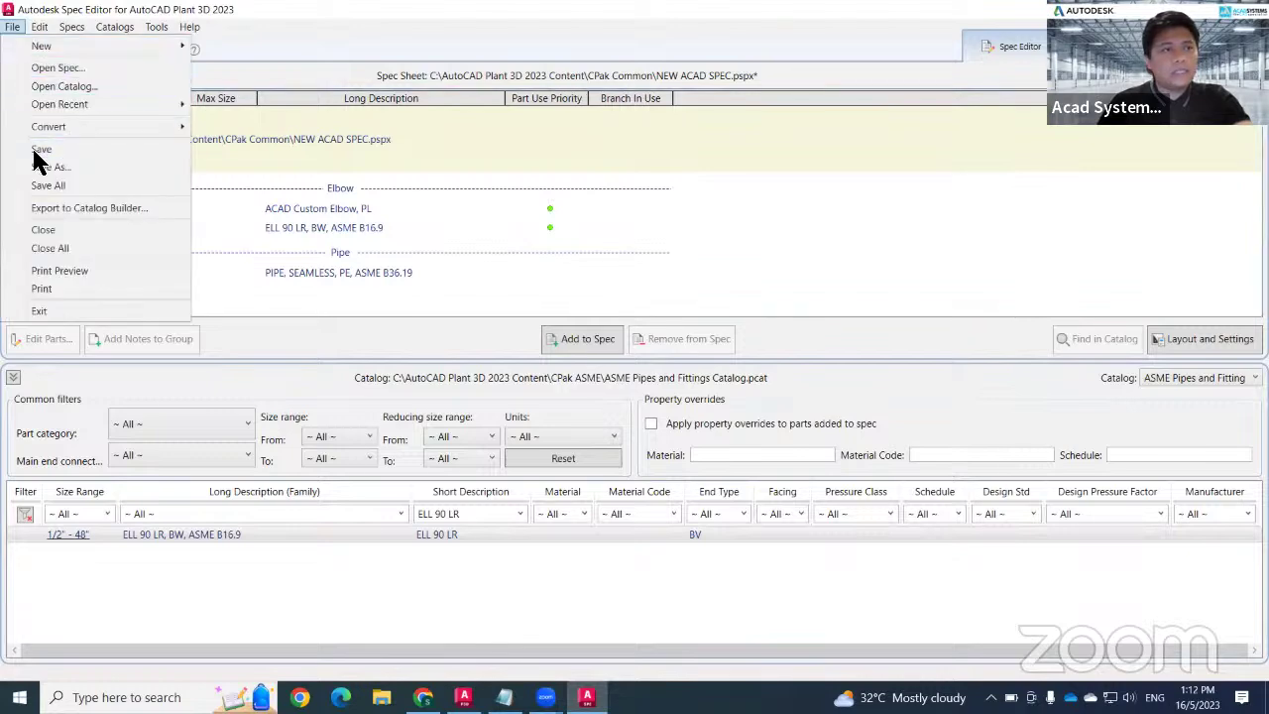
left_click(40, 151)
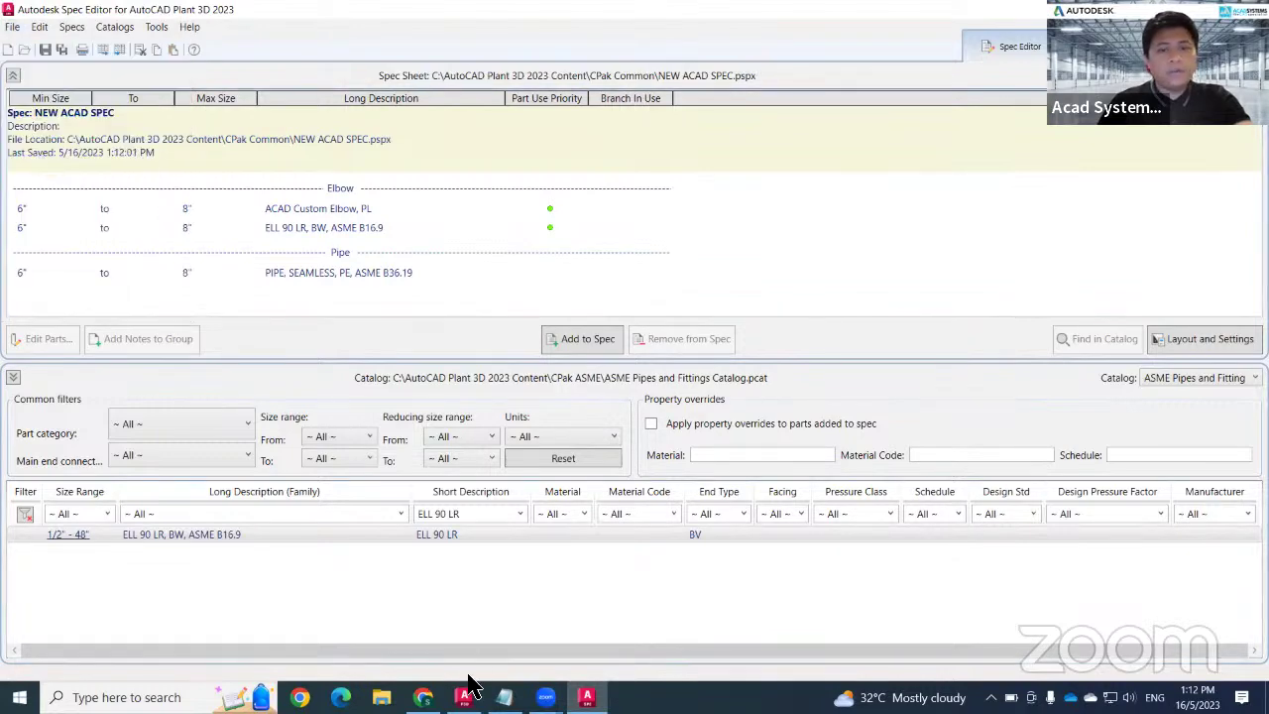
left_click(464, 694)
Create a new drawing named "spec test" in the Area 1 folder of the project's Plant 3D Drawings
left_click(31, 298)
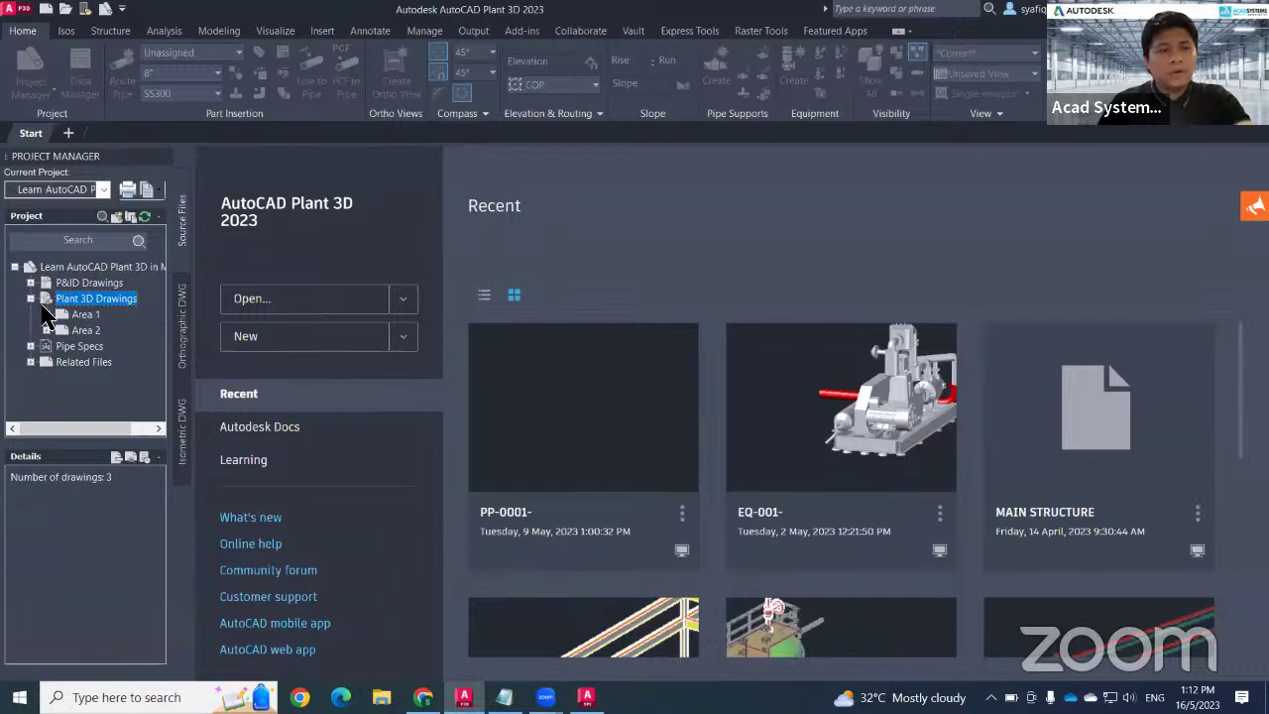
left_click(45, 314)
right_click(85, 317)
left_click(114, 357)
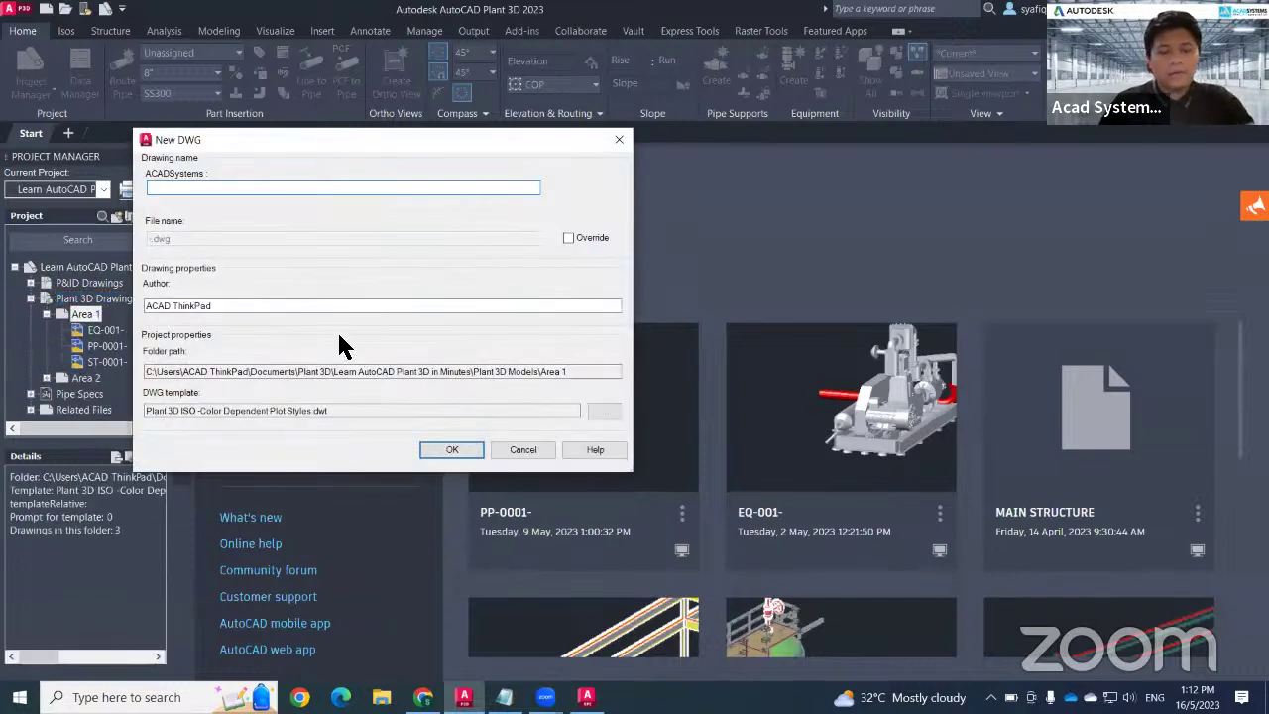
type("pec test")
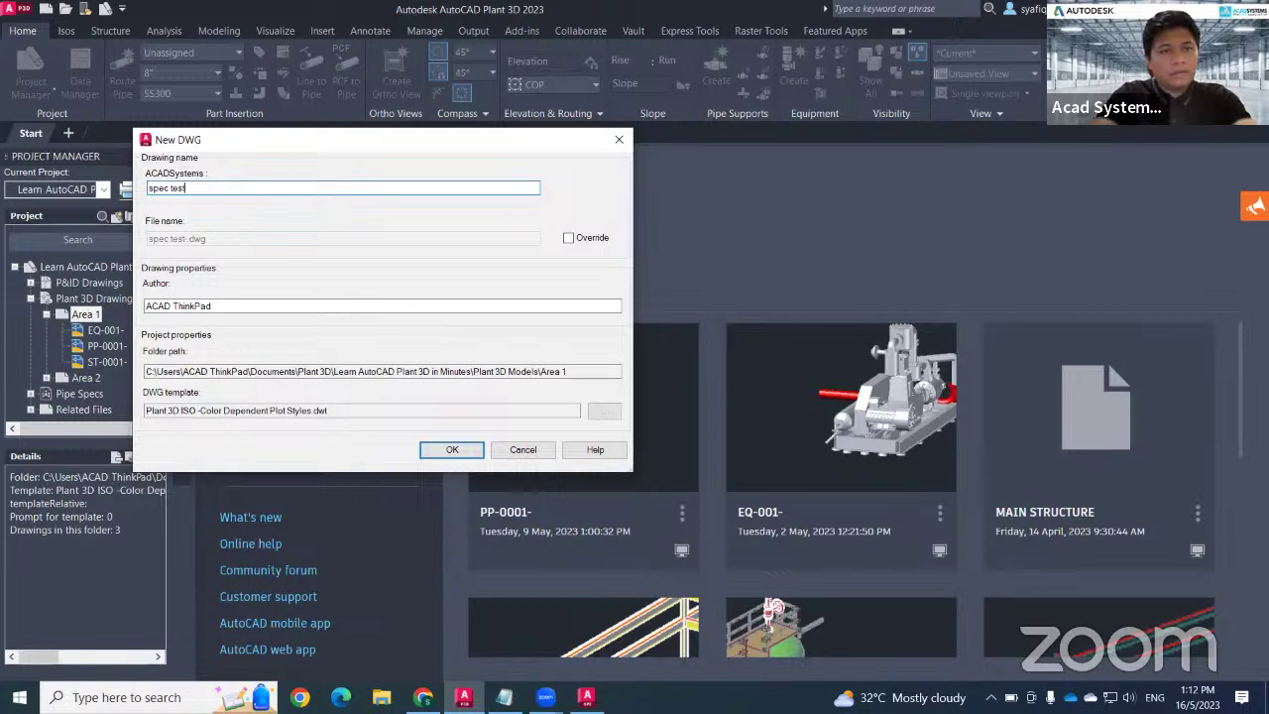
key("Return")
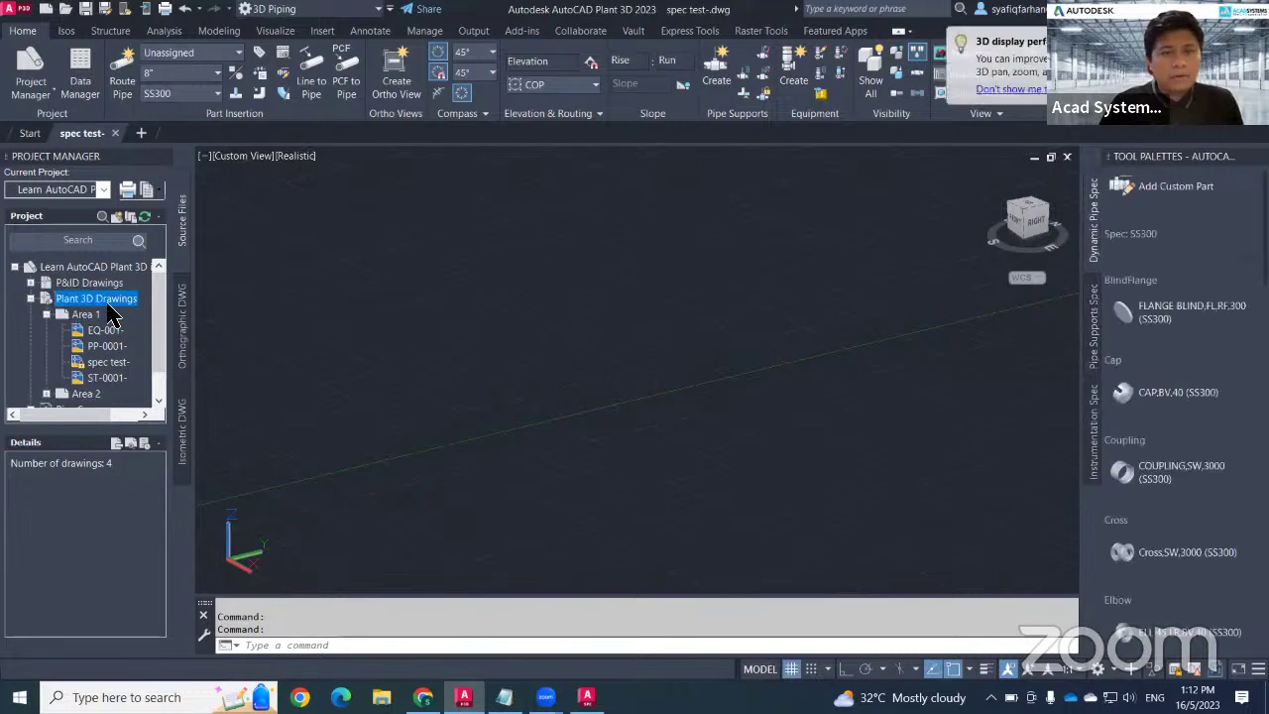
Start copying specs to the project's Pipe Specs and check NEW ACAD SPEC's file location in the Spec Editor
left_click(29, 298)
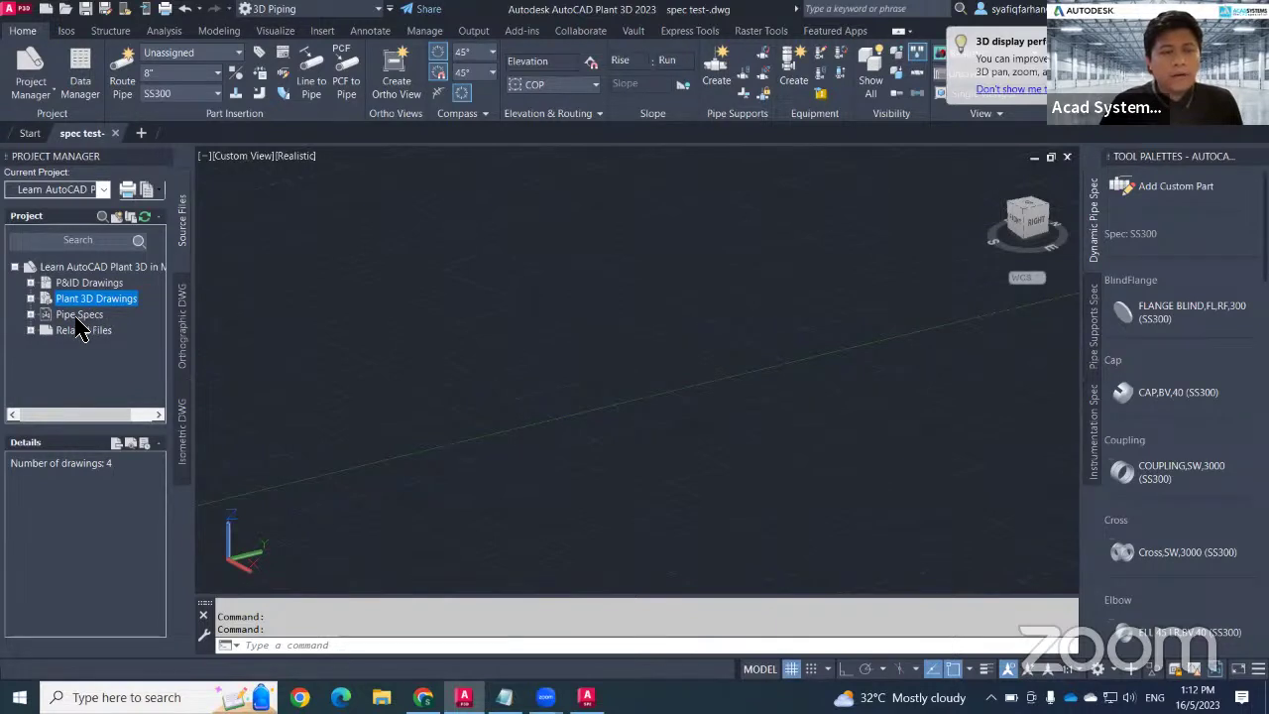
left_click(79, 315)
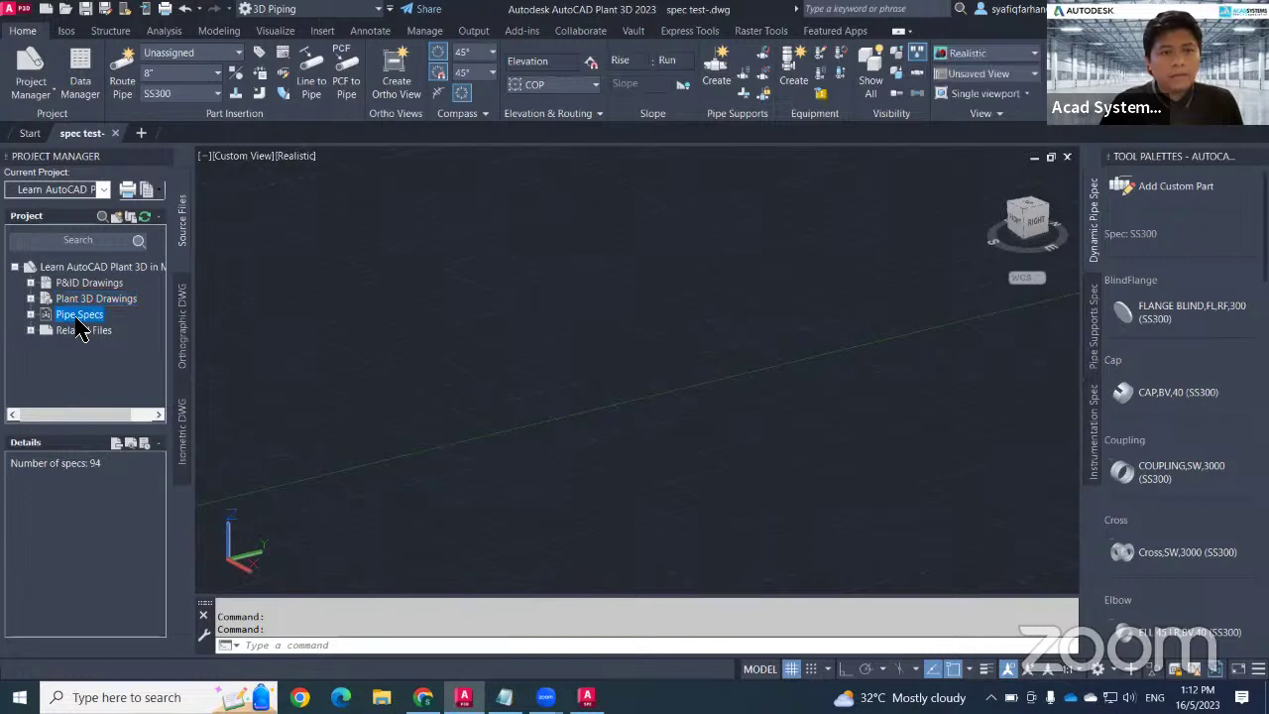
right_click(79, 327)
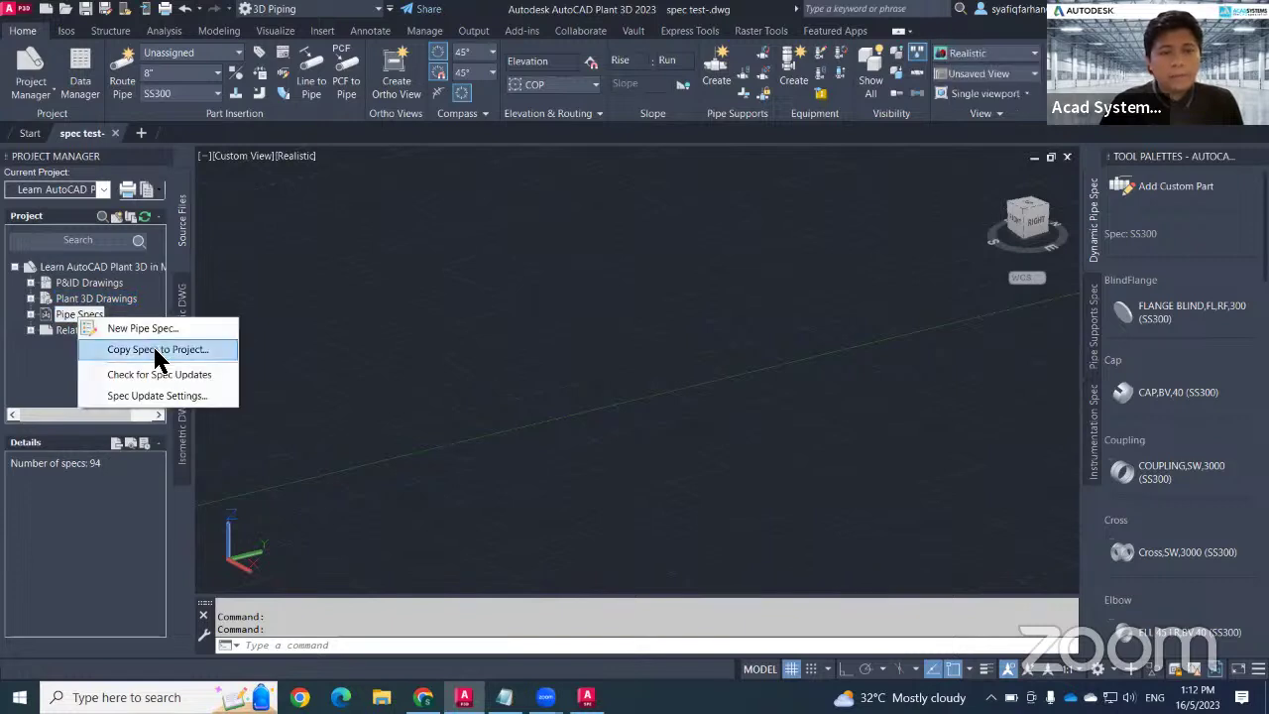
left_click(155, 350)
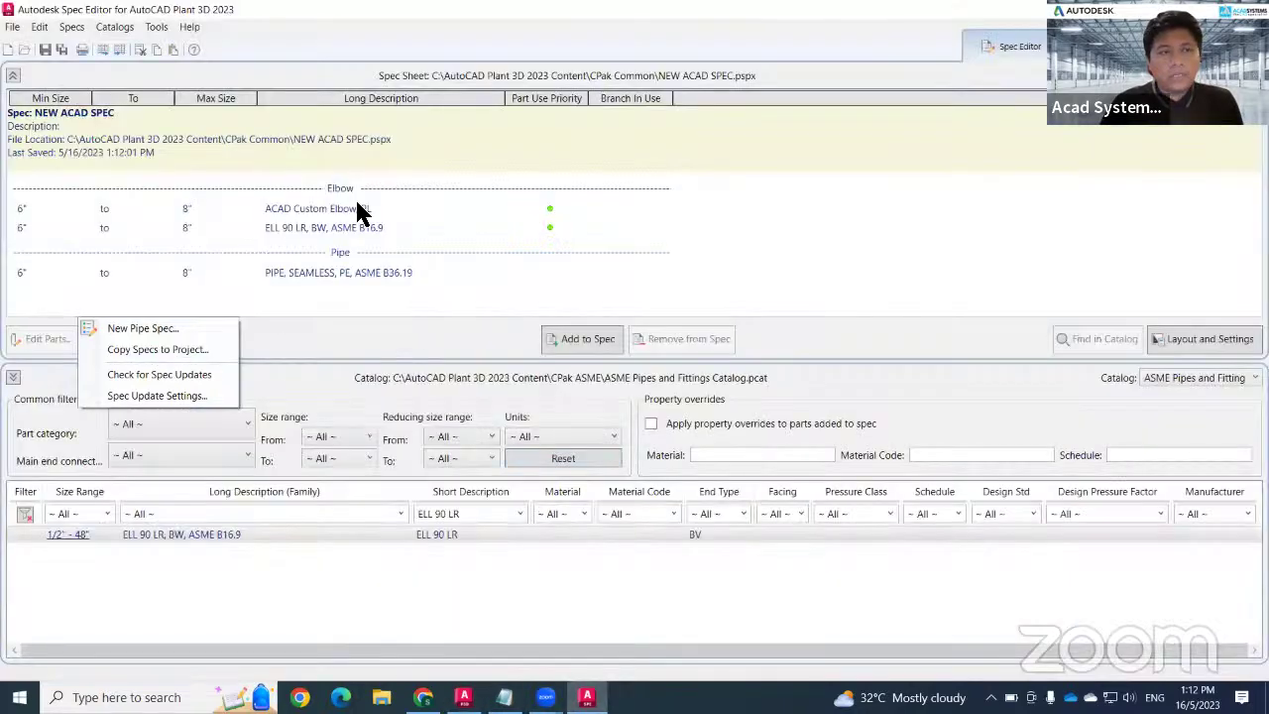
left_click(295, 228)
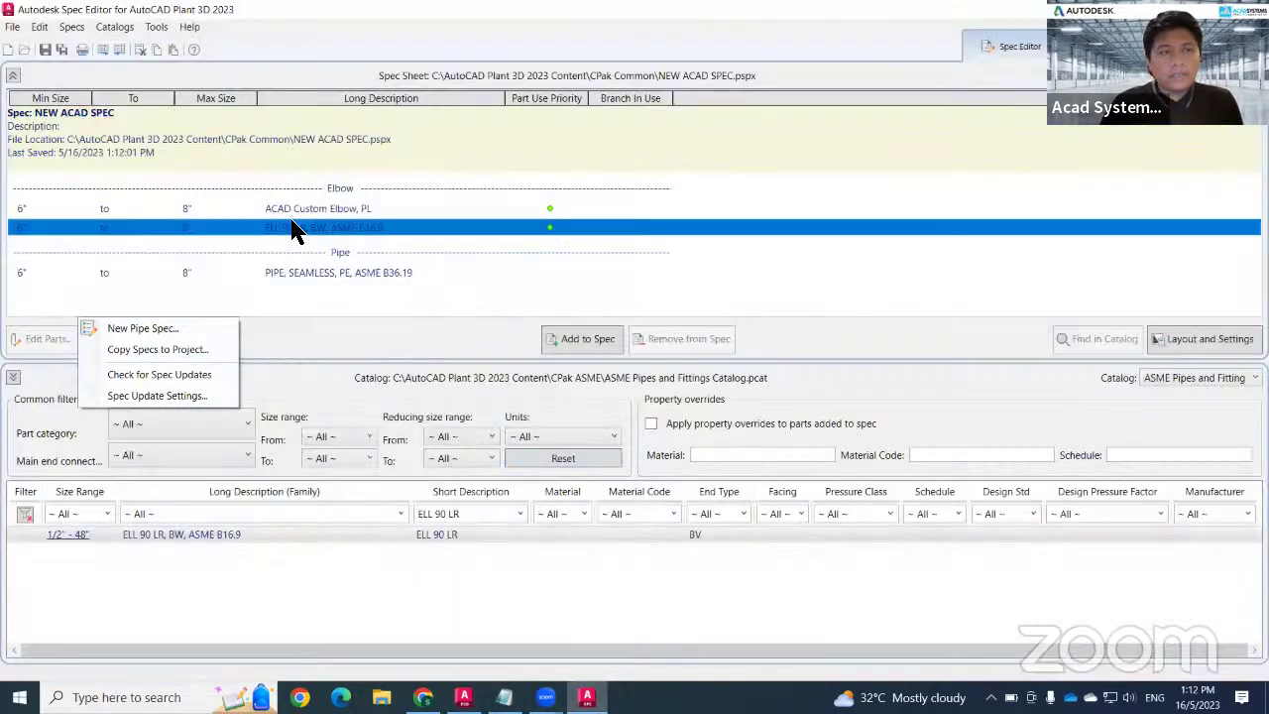
left_click(44, 57)
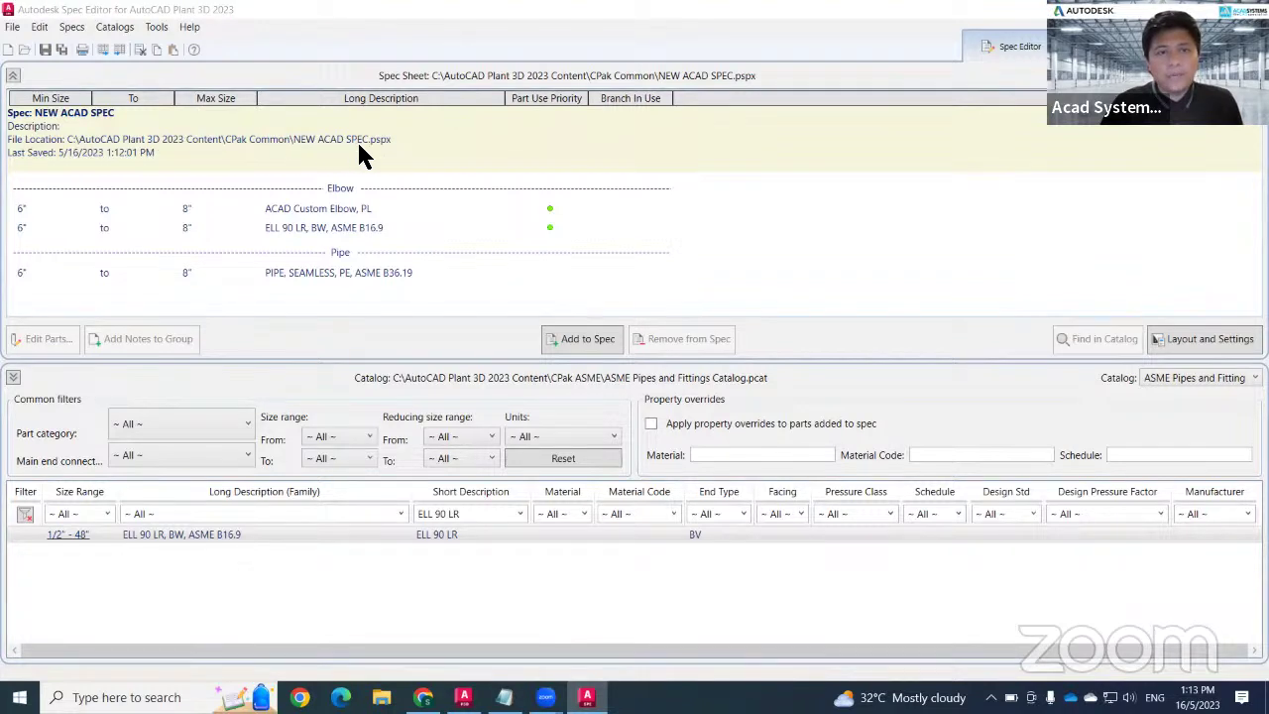
Back in AutoCAD Plant 3D, copy NEW ACAD SPEC.pspx into the project from C:\AutoCAD Plant 3D 2023 Content\CPak Common
left_click(462, 697)
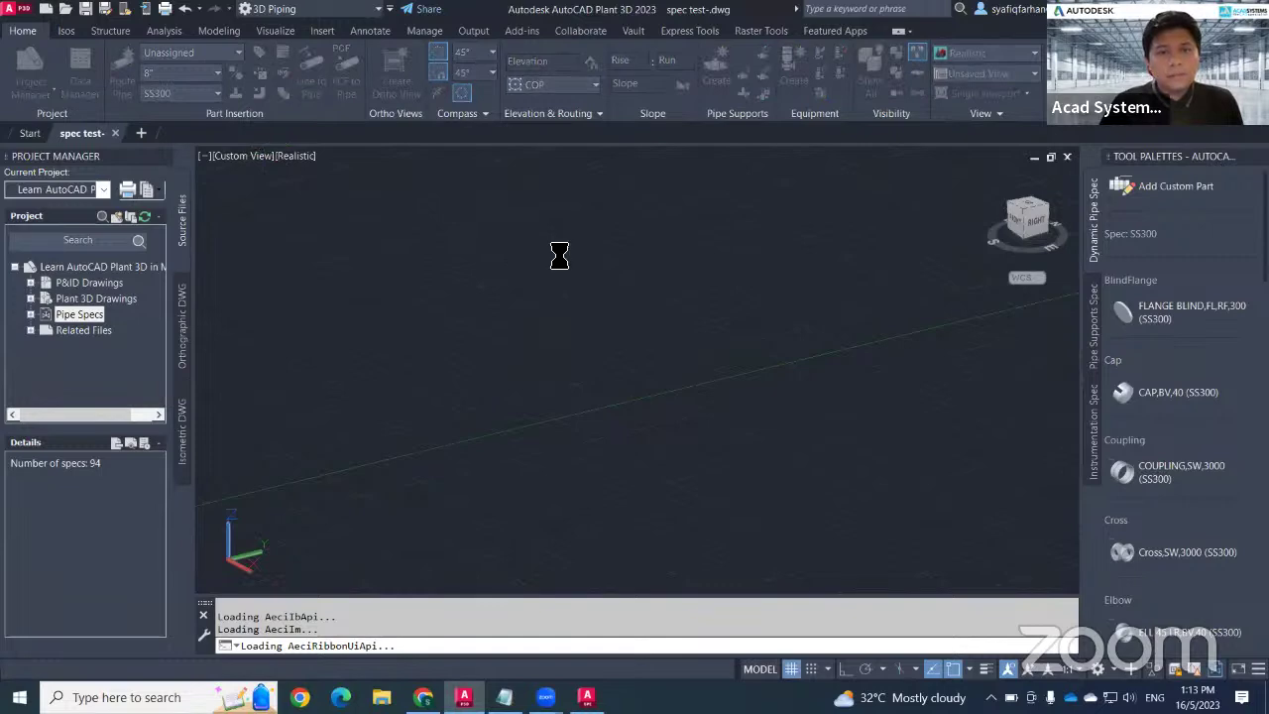
left_click(548, 223)
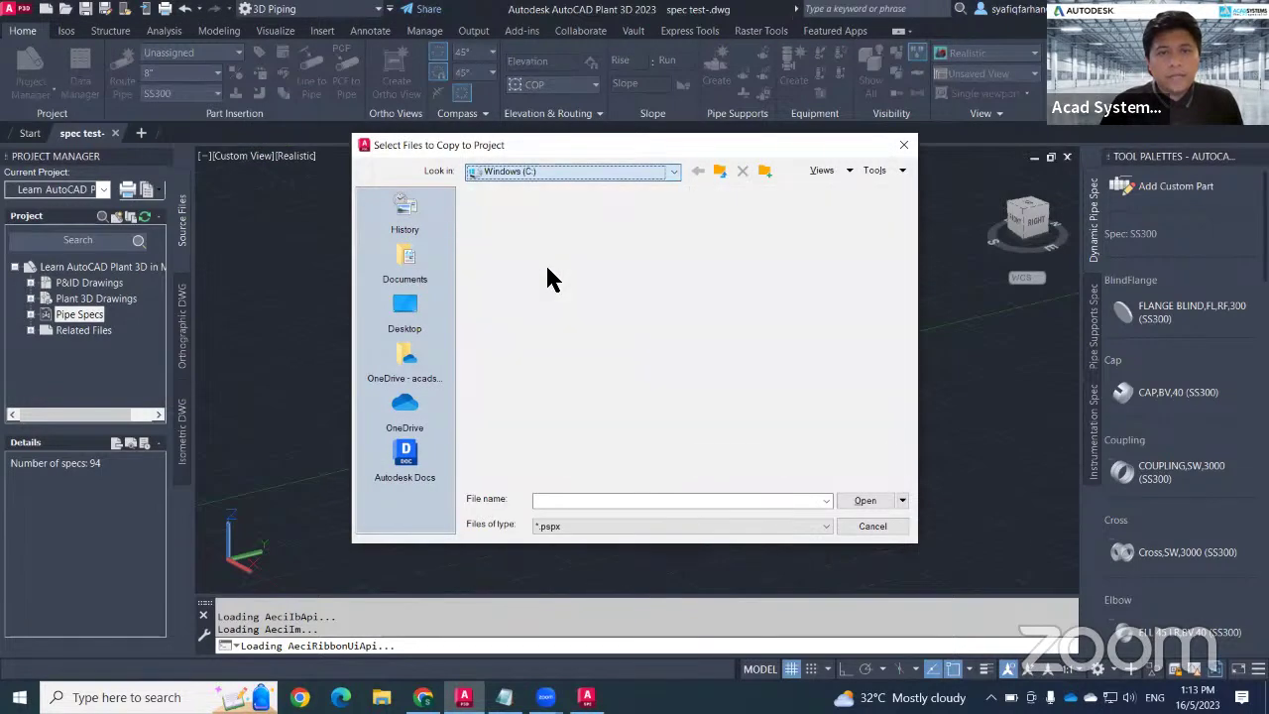
scroll(556, 413, "down", 3)
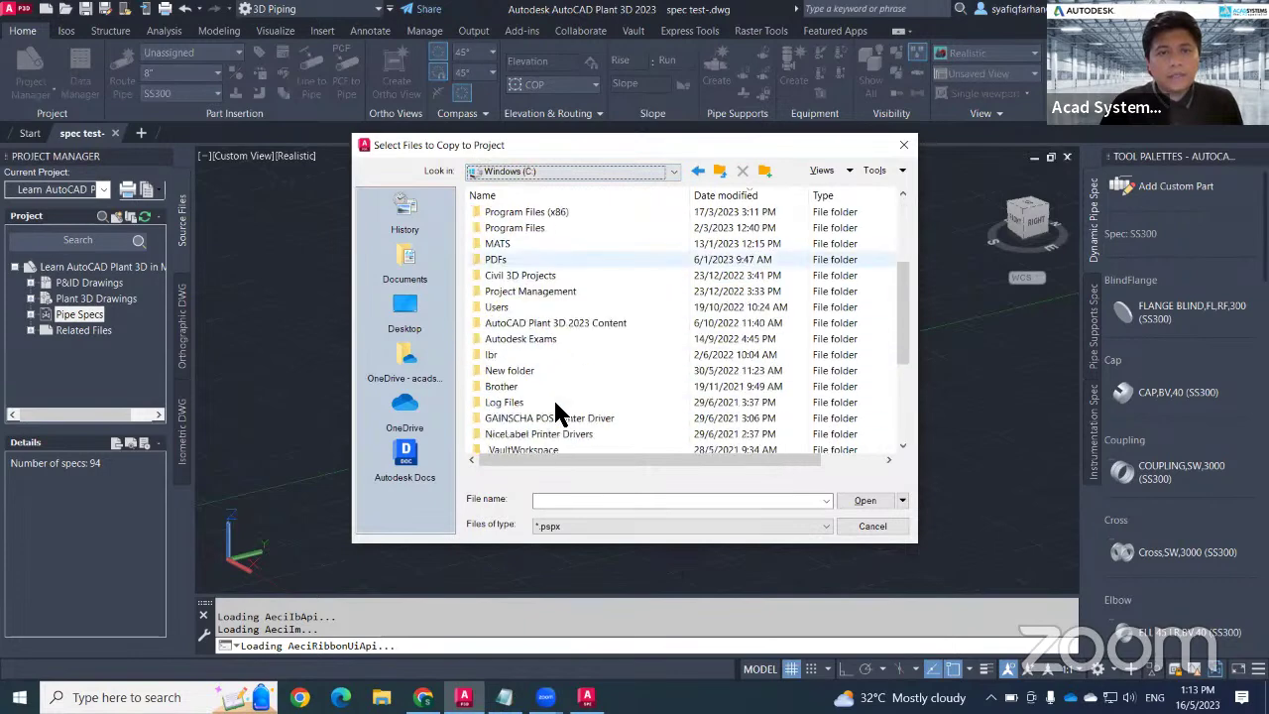
double_click(557, 404)
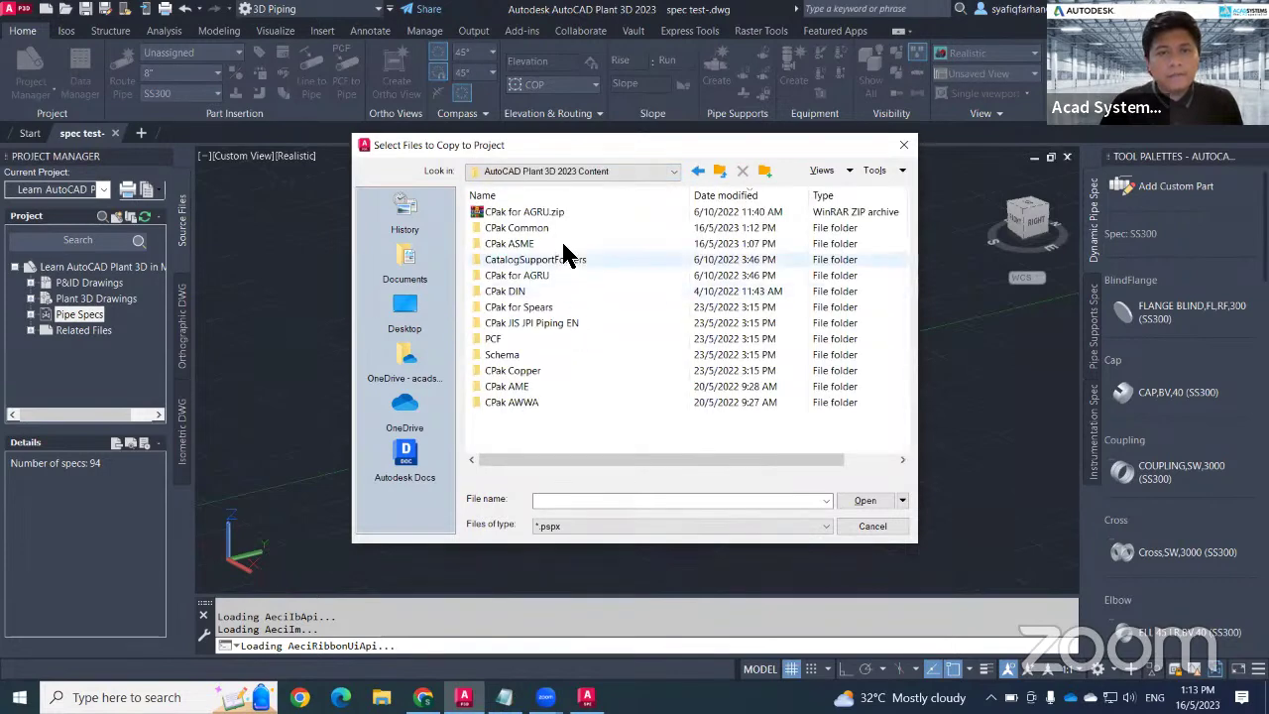
double_click(538, 227)
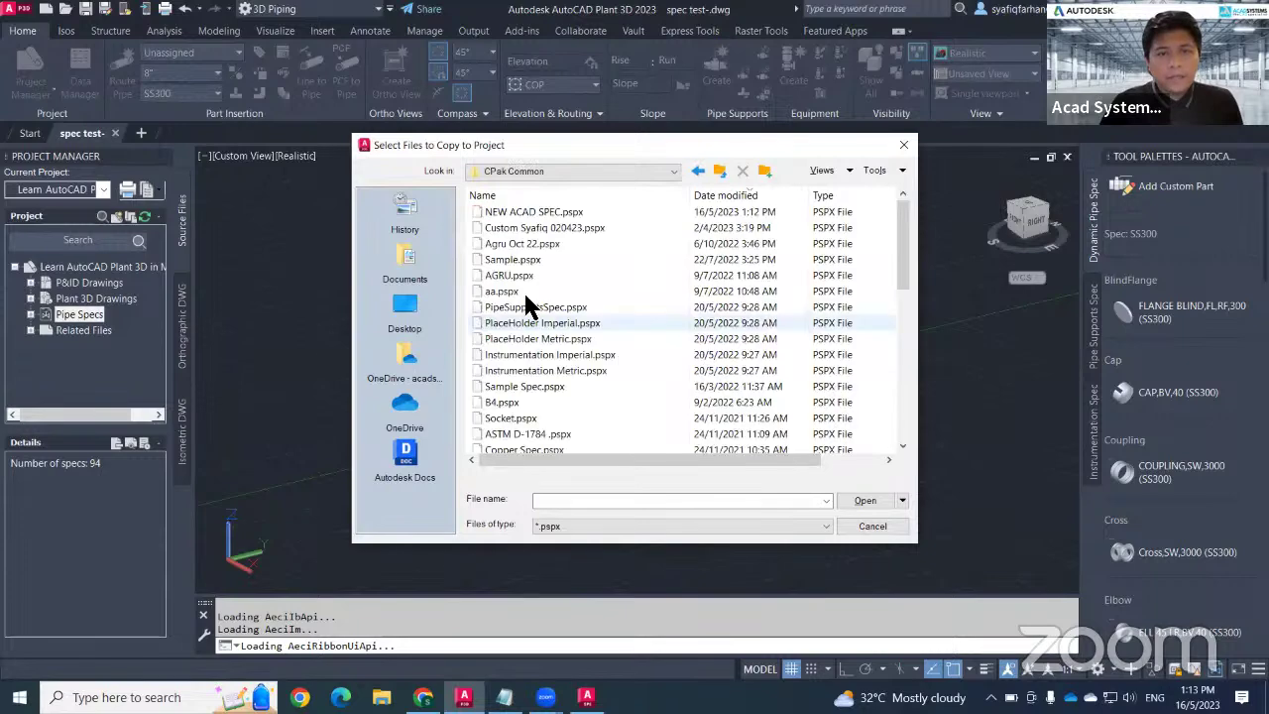
left_click(490, 212)
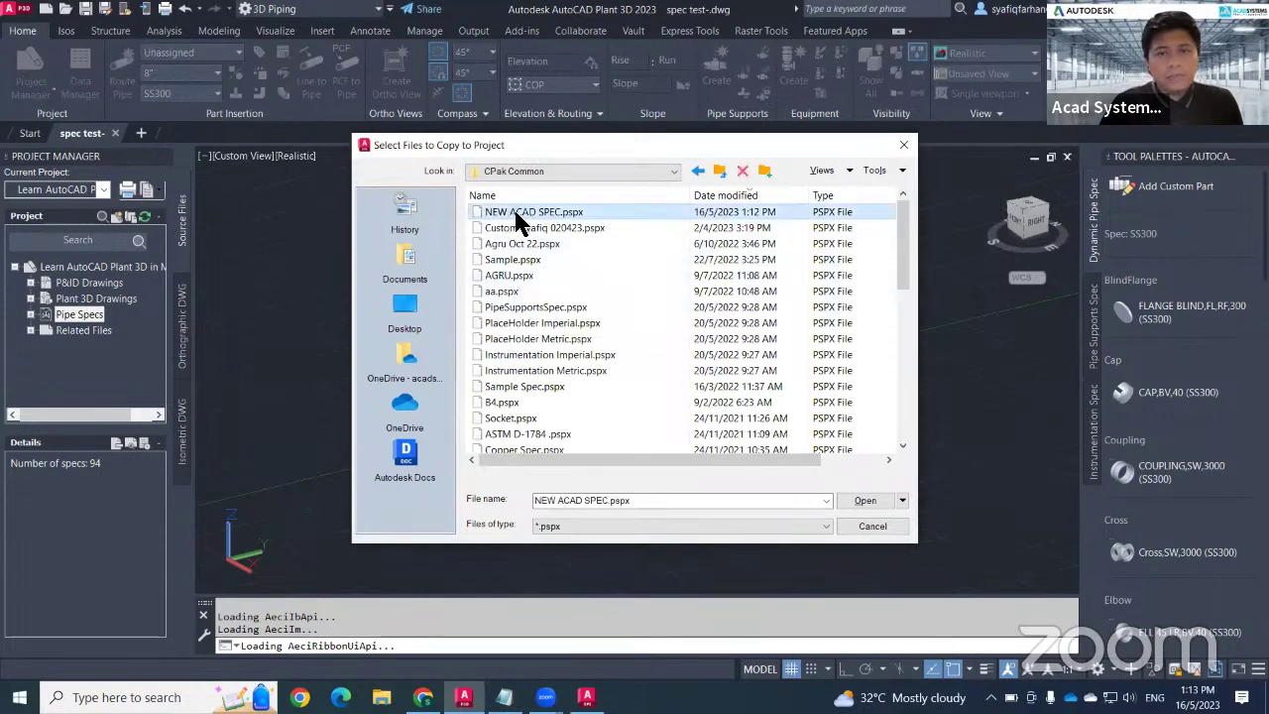
left_click(850, 501)
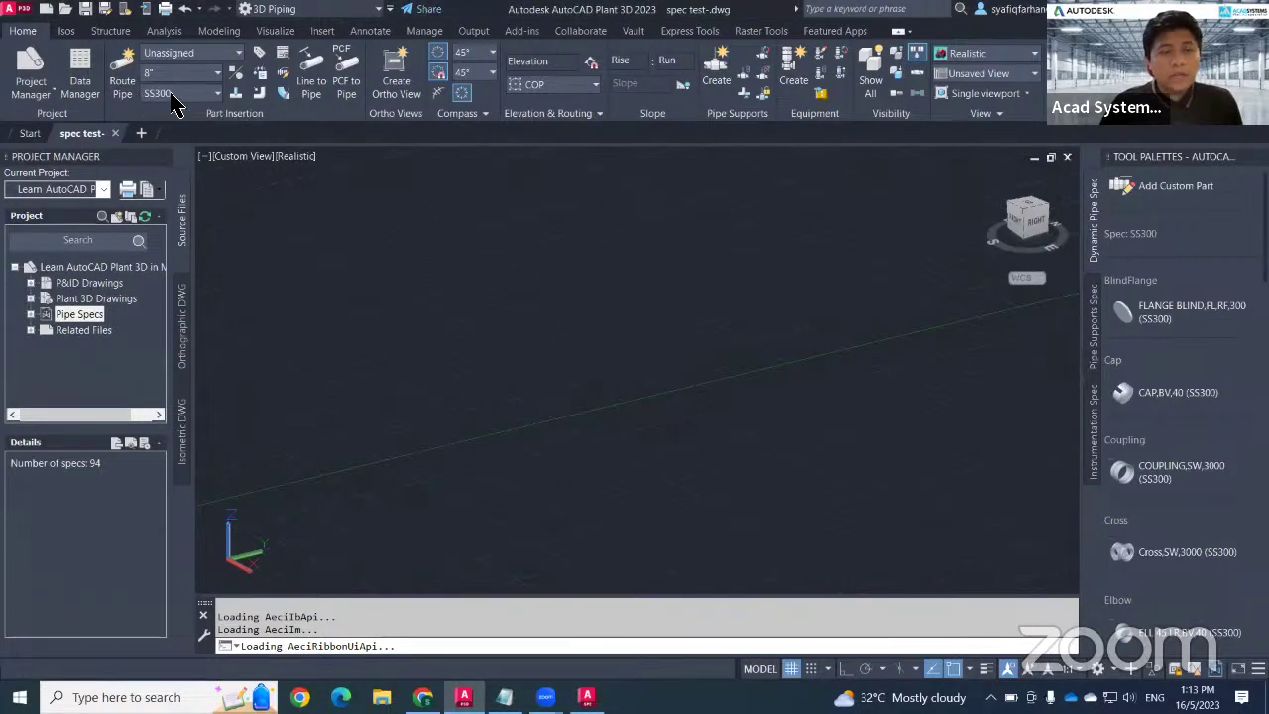
Set NEW ACAD SPEC as the current pipe spec for part insertion
left_click(208, 93)
scroll(174, 266, "up", 20)
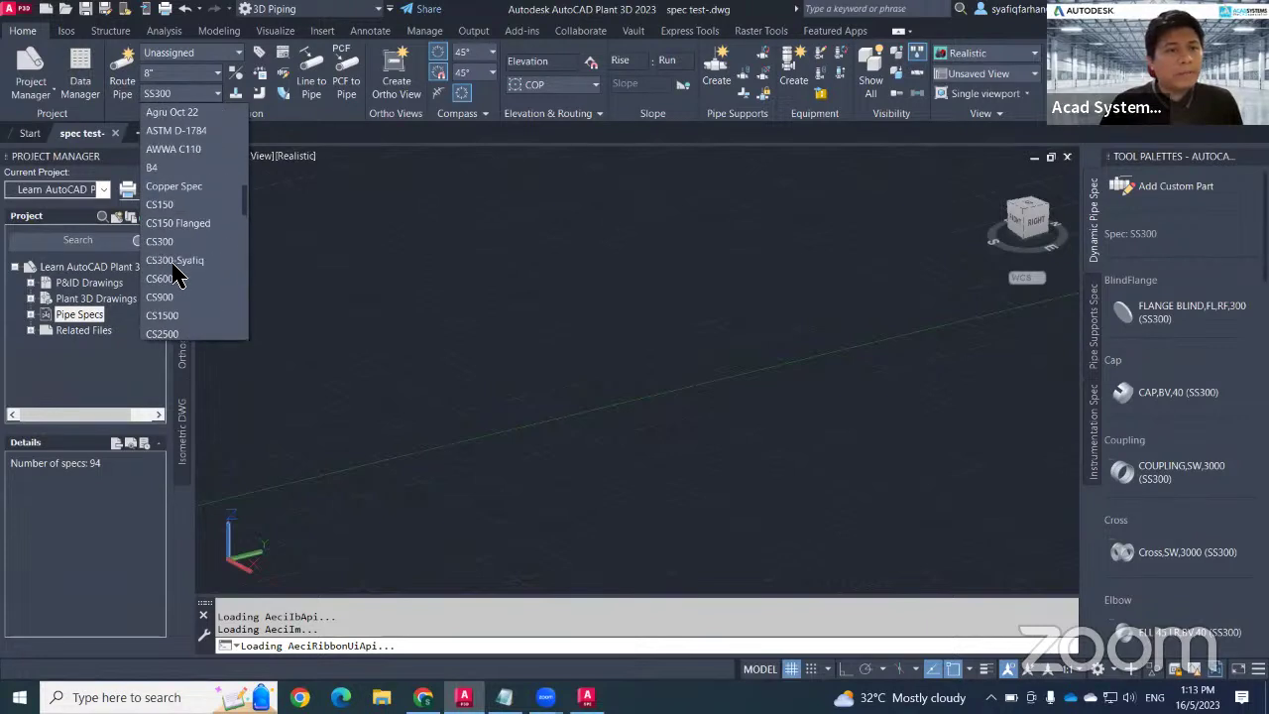
scroll(184, 288, "up", 6)
scroll(193, 299, "down", 8)
scroll(193, 302, "up", 2)
left_click(192, 277)
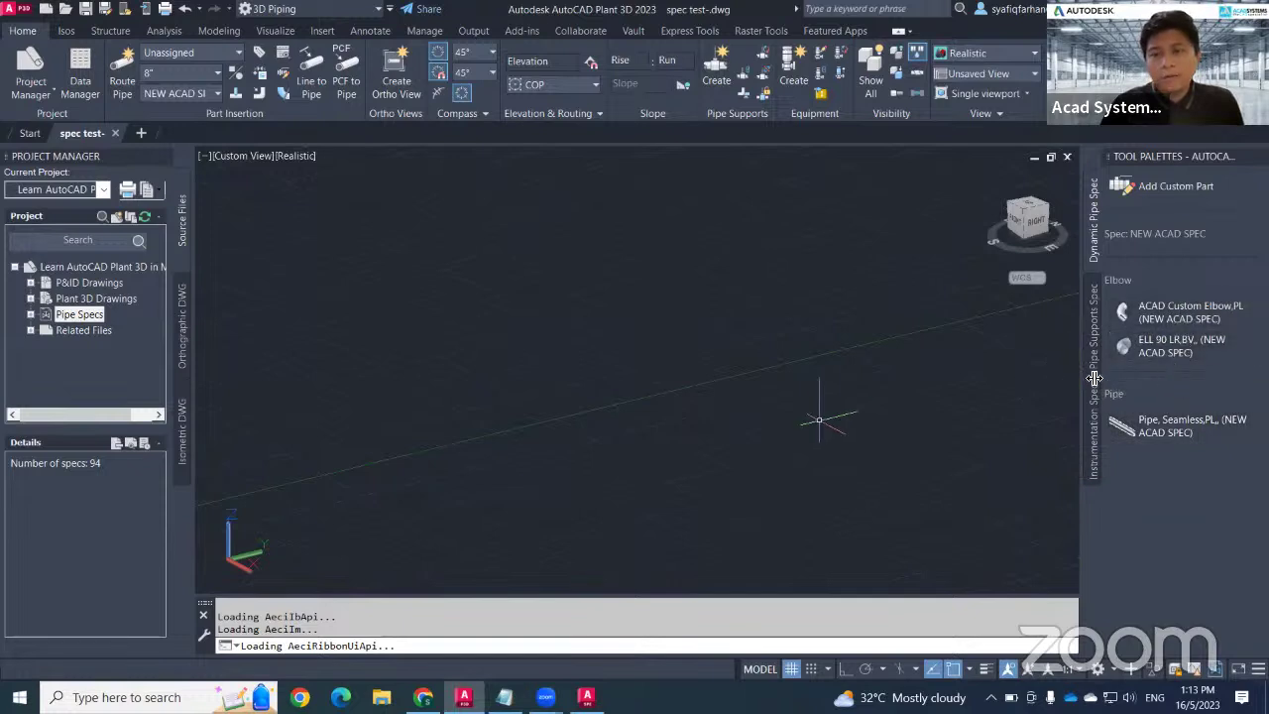
Route a 6" seamless pipe from NEW ACAD SPEC as two straight runs with a 90° horizontal turn between them
middle_click_drag(565, 406, 565, 406)
key("Escape")
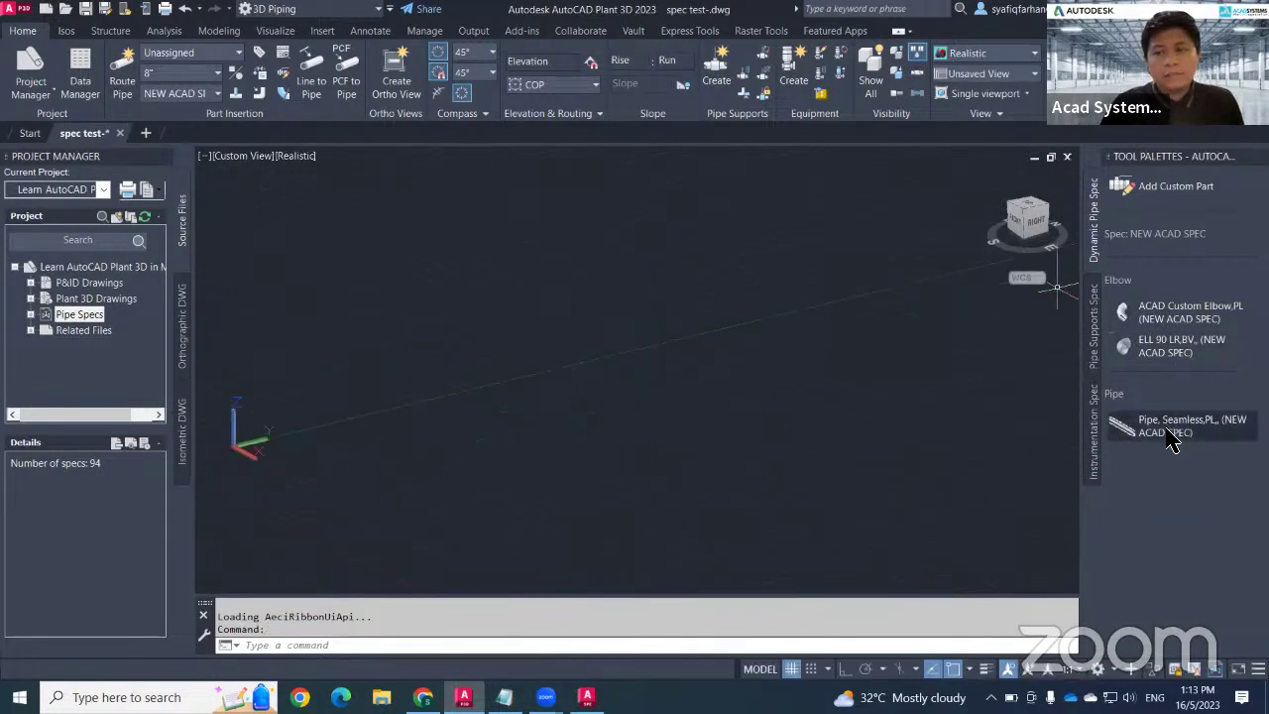
scroll(161, 81, "up", 1)
left_click(1199, 429)
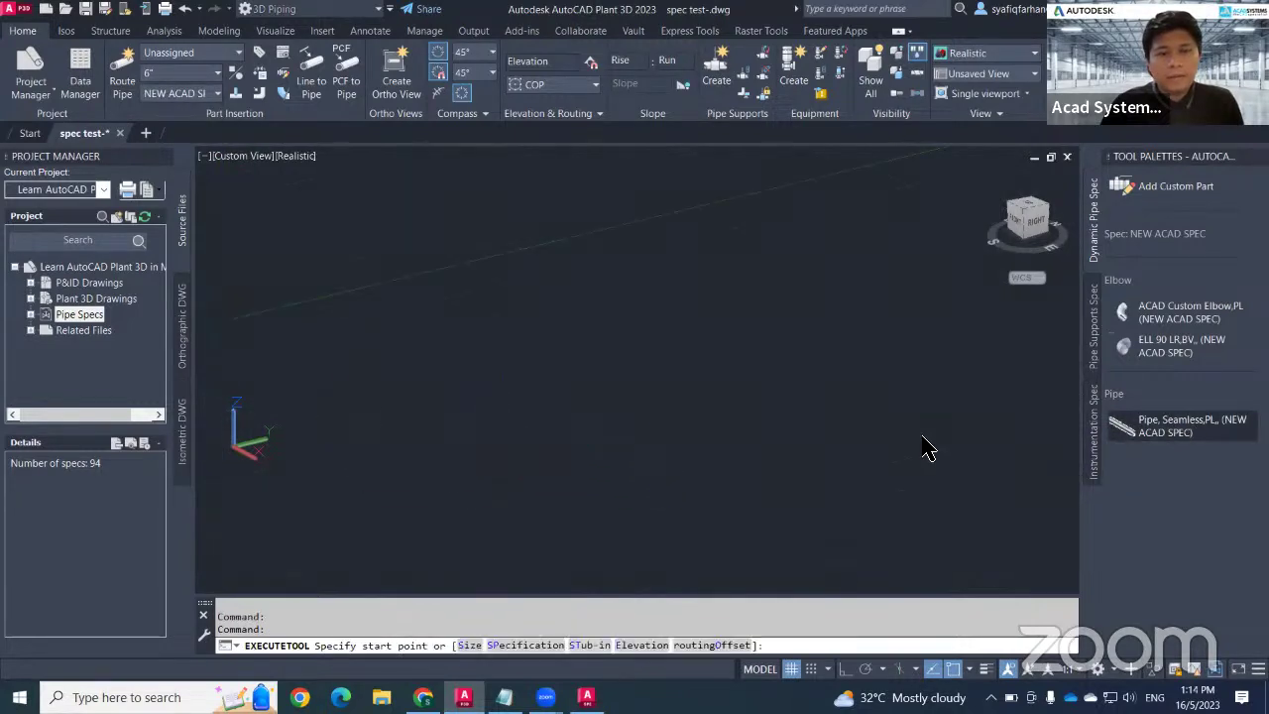
left_click(335, 412)
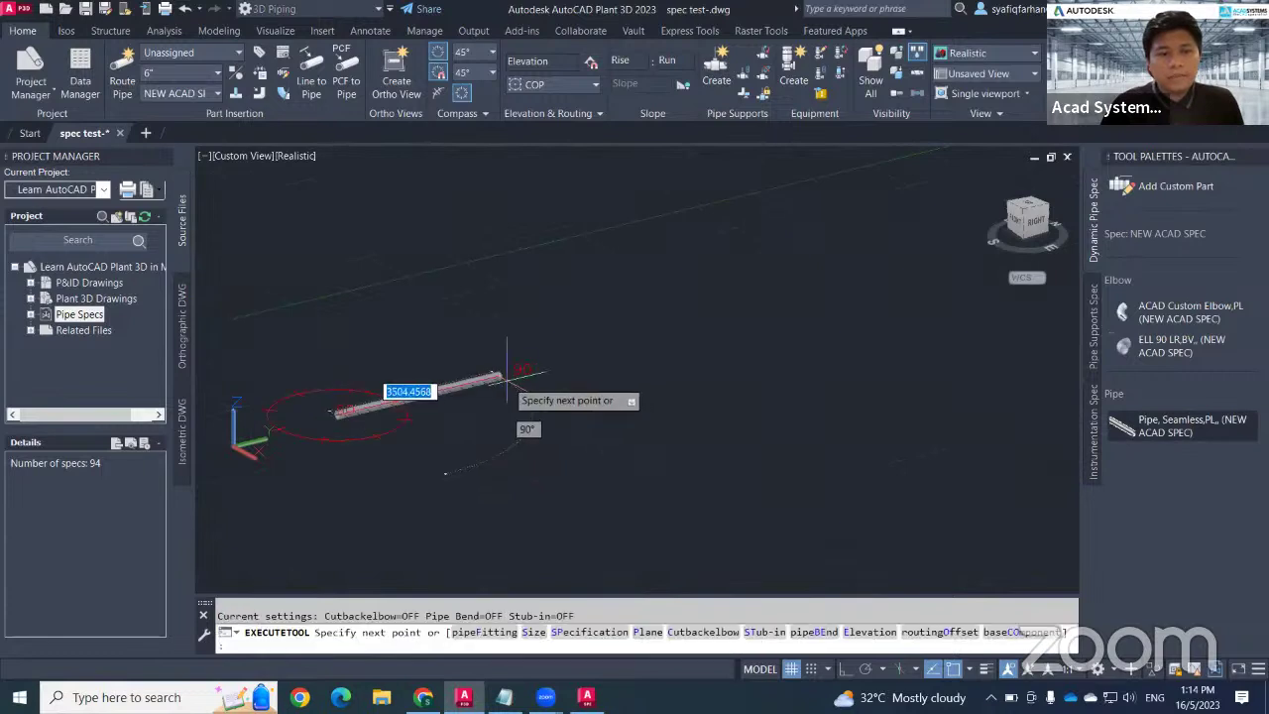
left_click(558, 362)
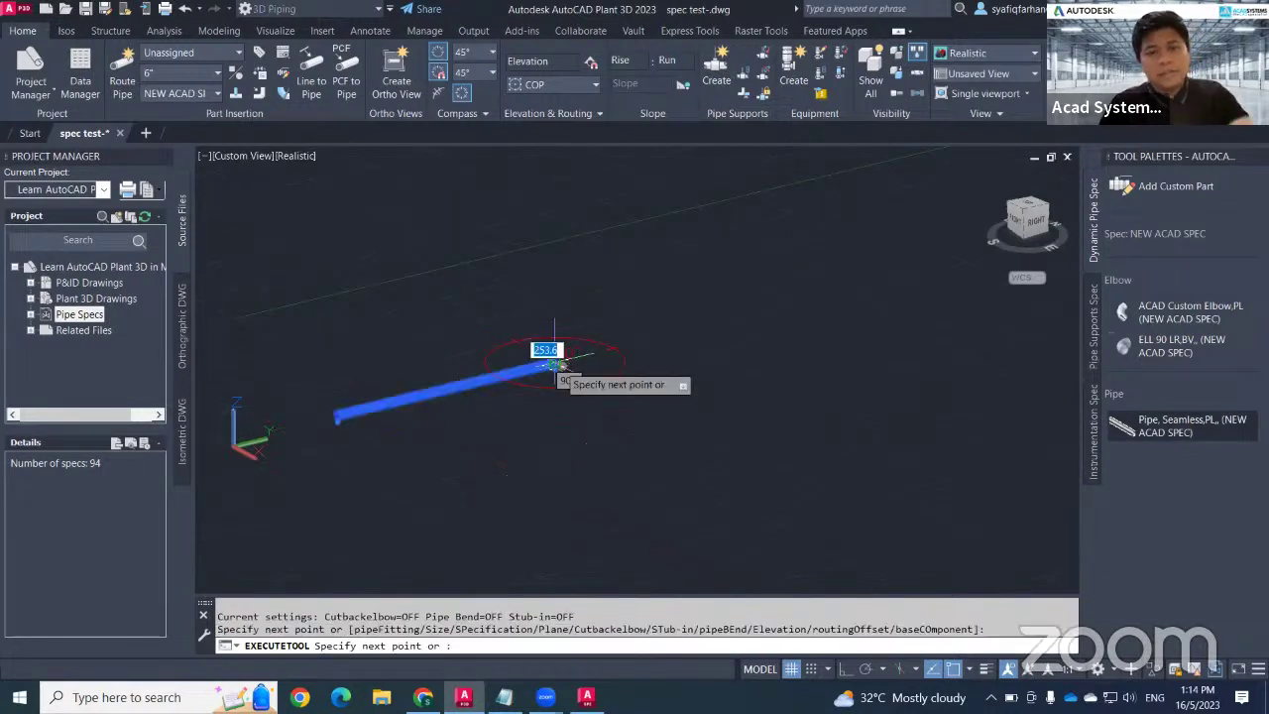
left_click(635, 405)
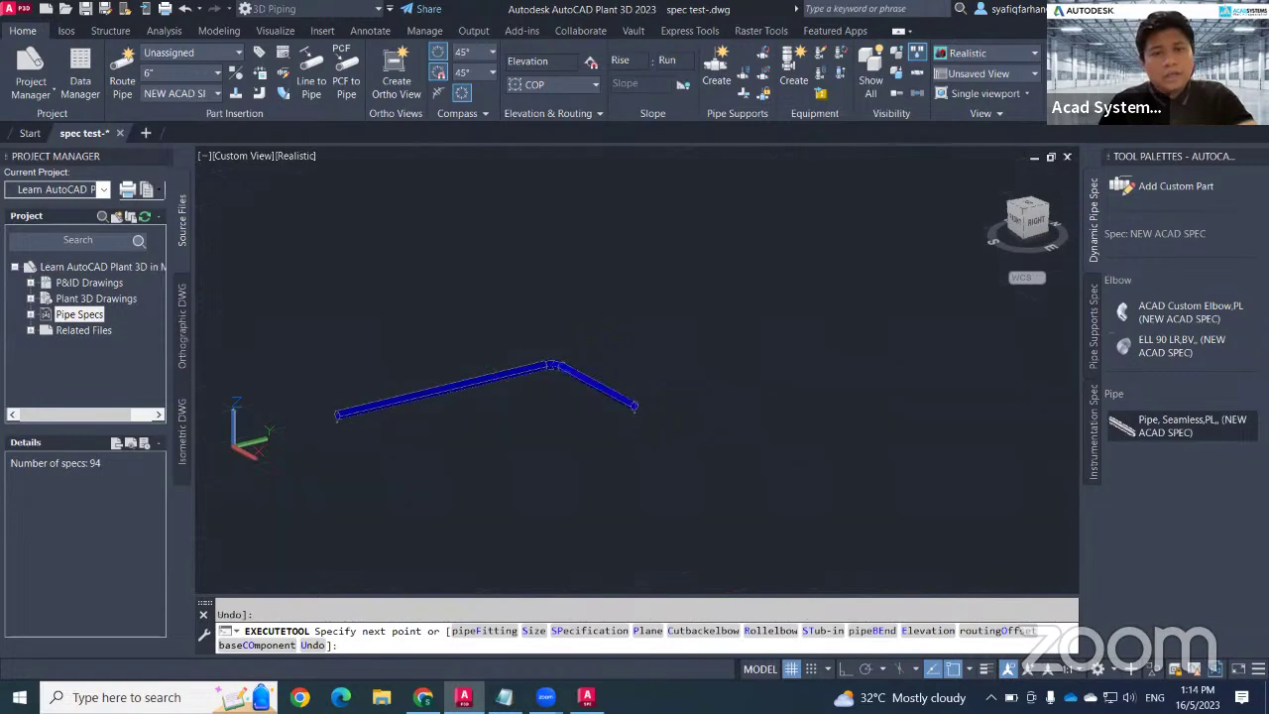
key("Escape")
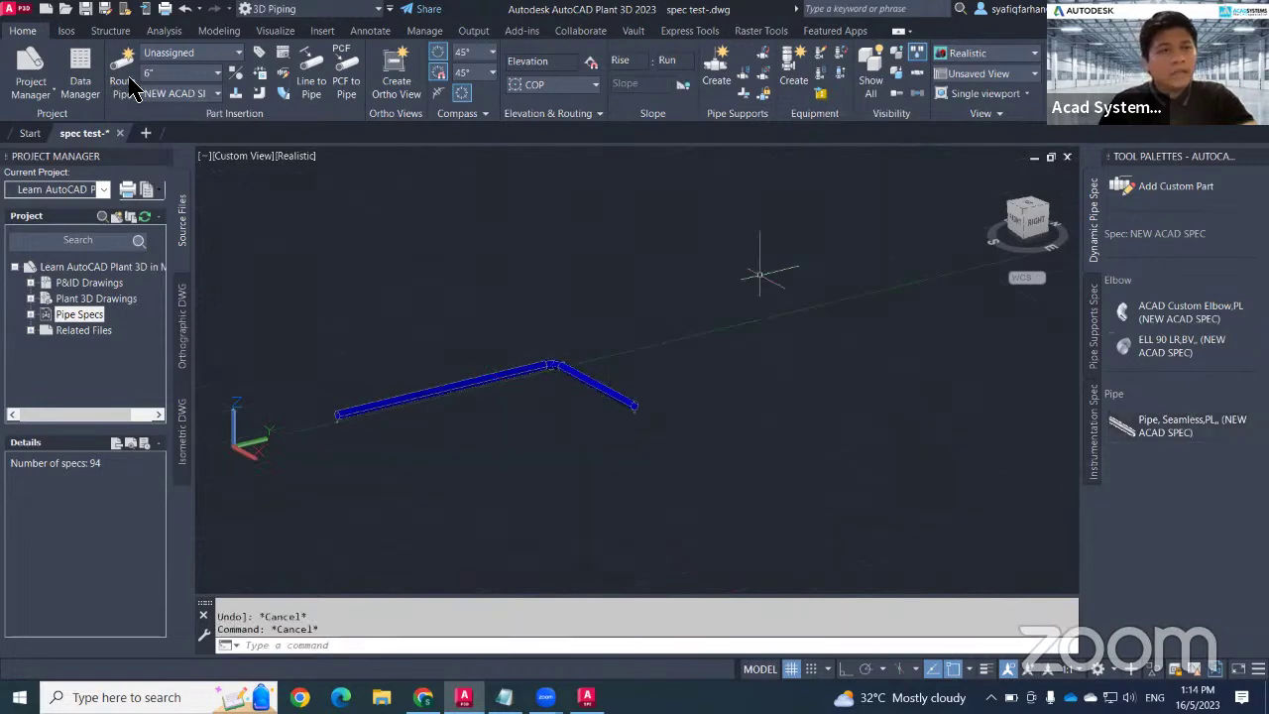
Set the pipe size to 8" and route a second seamless pipe with a 90° turn, alongside the 6" run
left_click(179, 73)
left_click(168, 110)
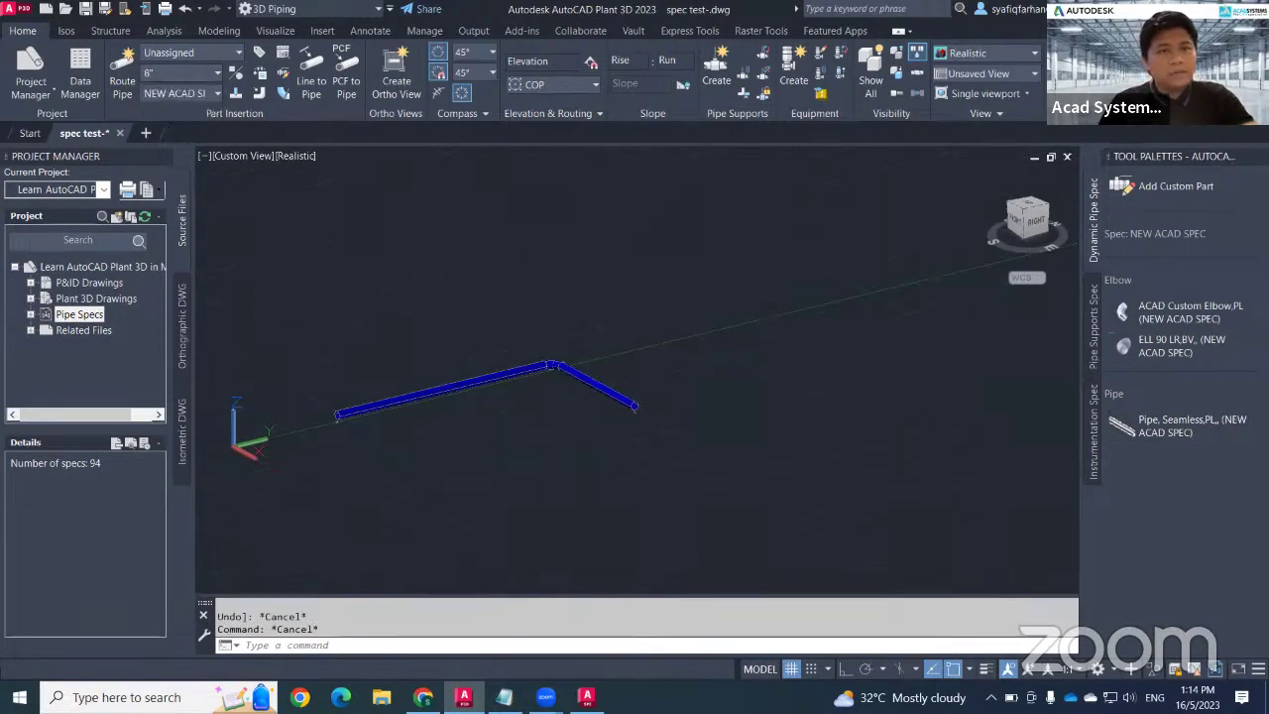
left_click(1133, 426)
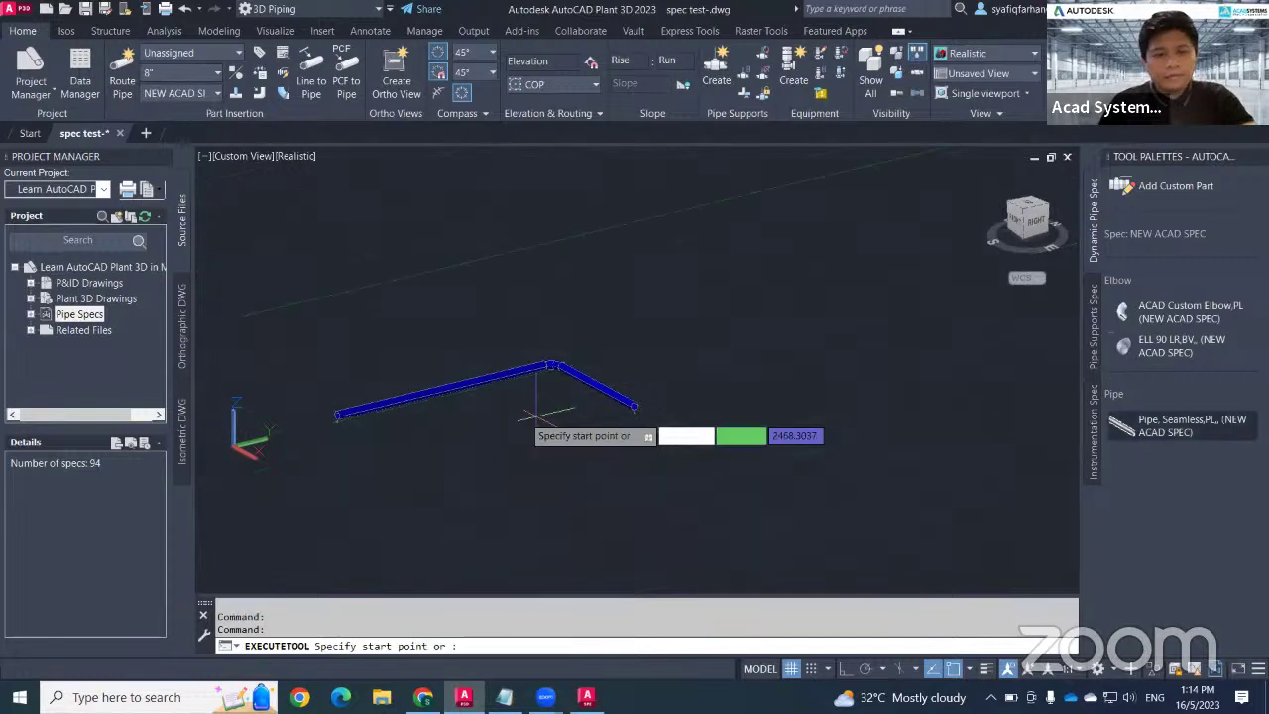
left_click(382, 433)
left_click(553, 397)
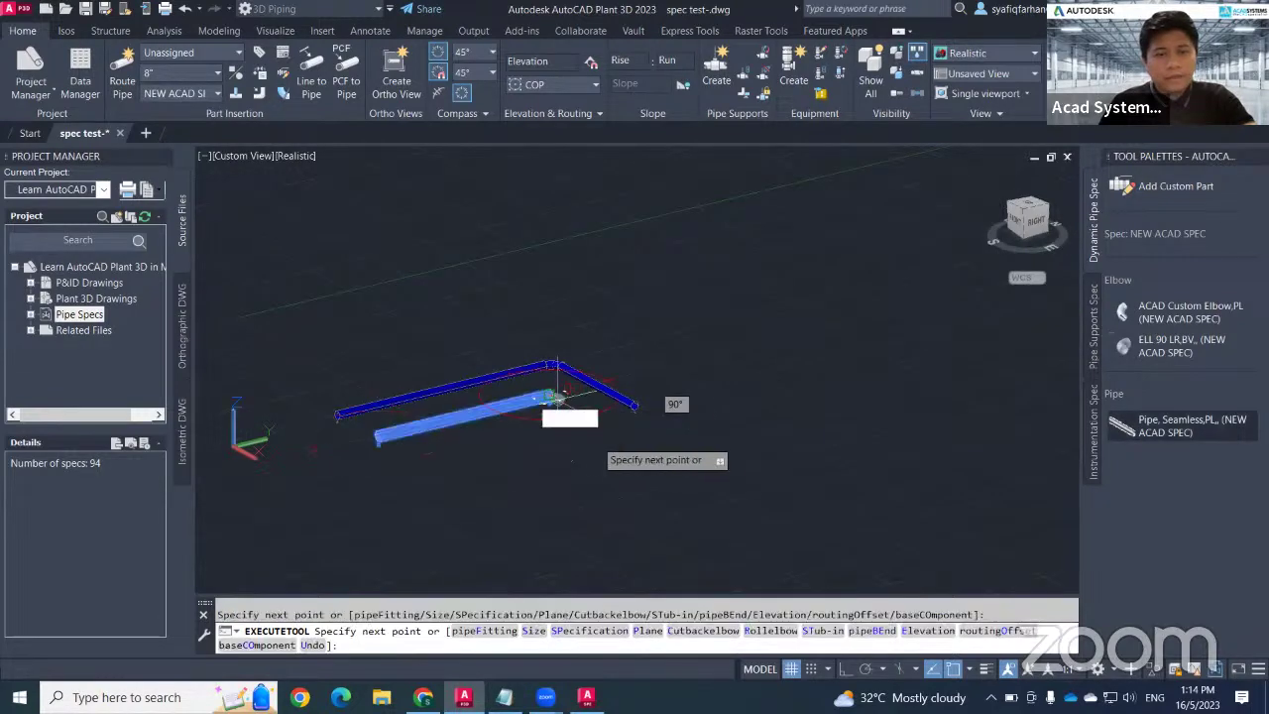
left_click(633, 441)
key("Escape")
Open the 6" run's elbow properties and examine its spec, size and description
scroll(565, 446, "up", 5)
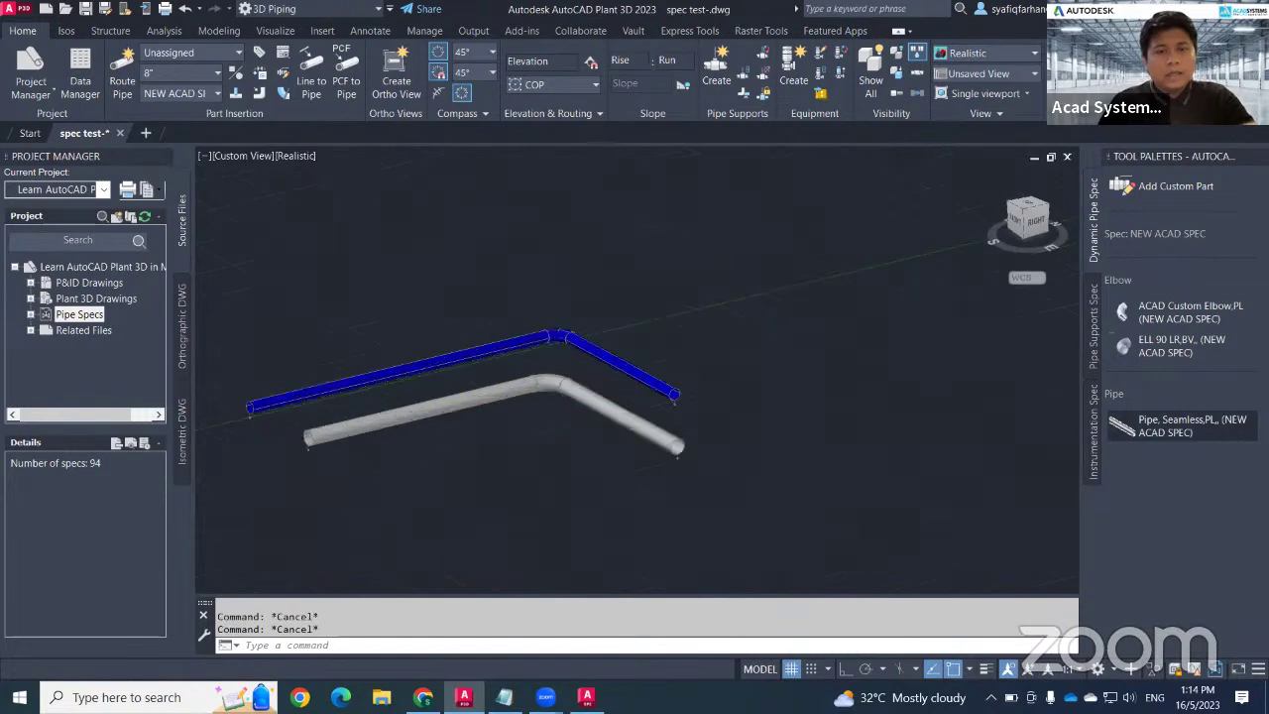
middle_click_drag(561, 433, 674, 425)
scroll(708, 282, "up", 2)
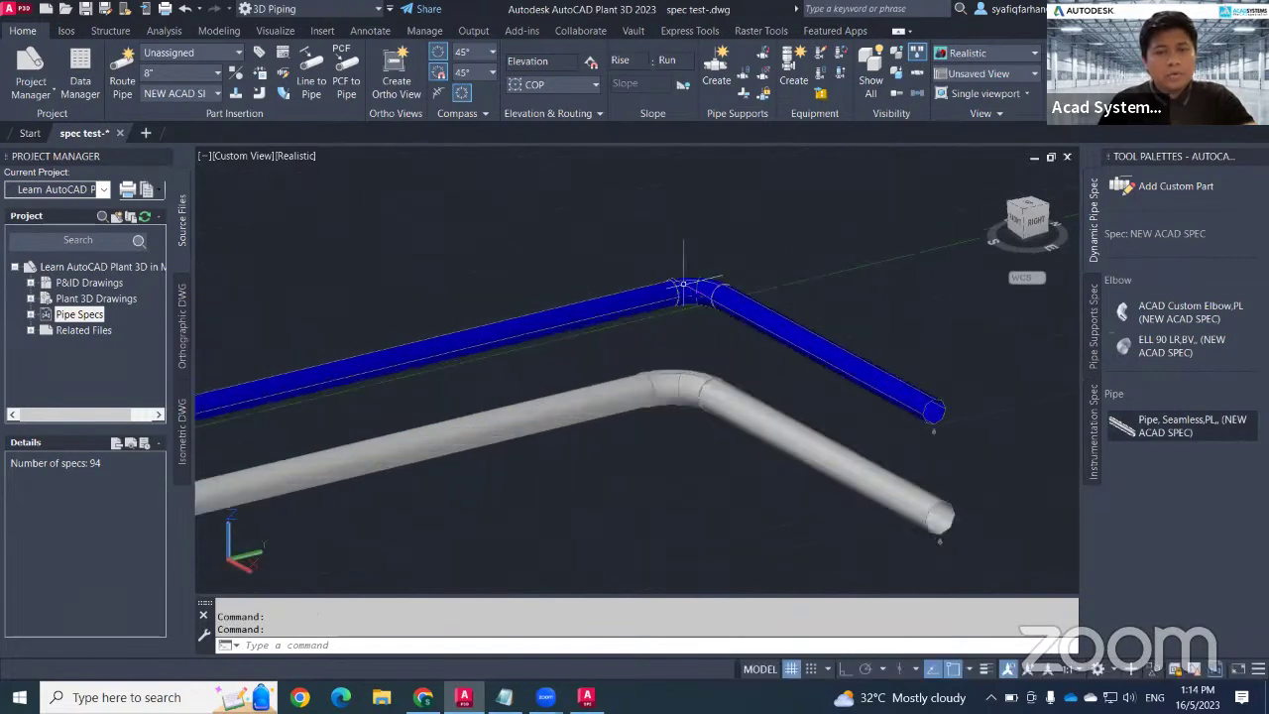
left_click(686, 285)
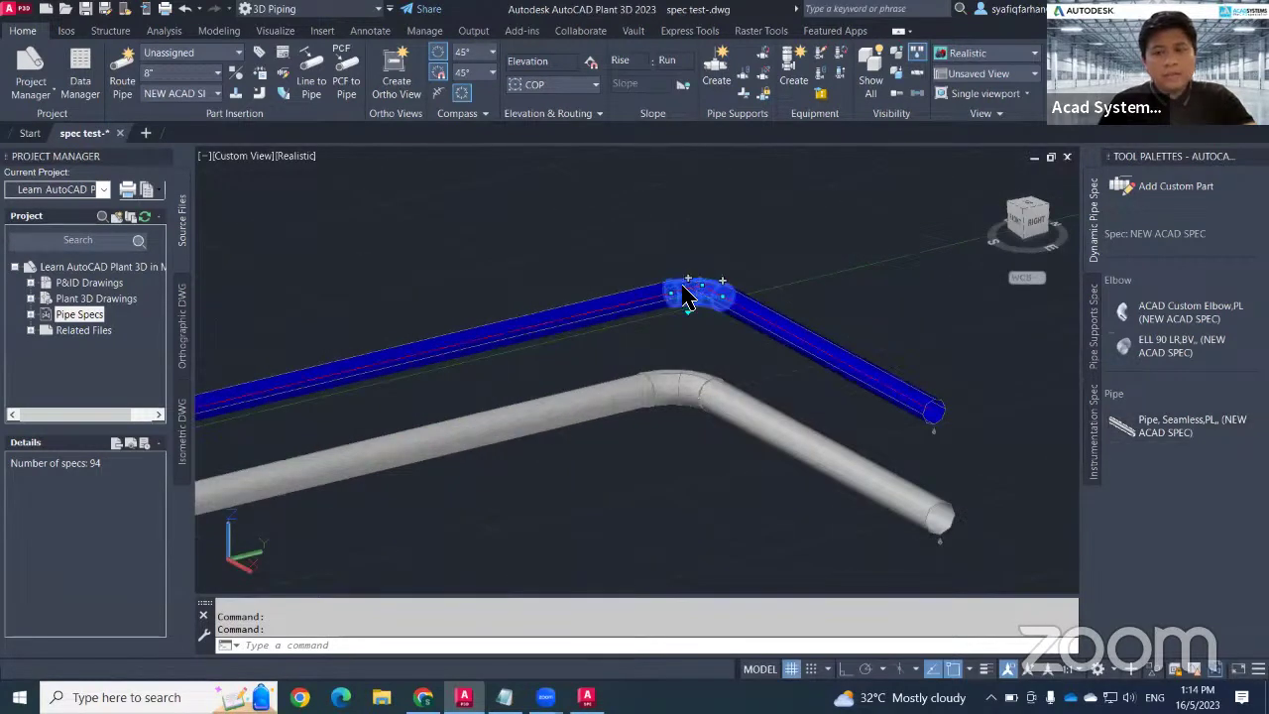
right_click(688, 289)
left_click(771, 458)
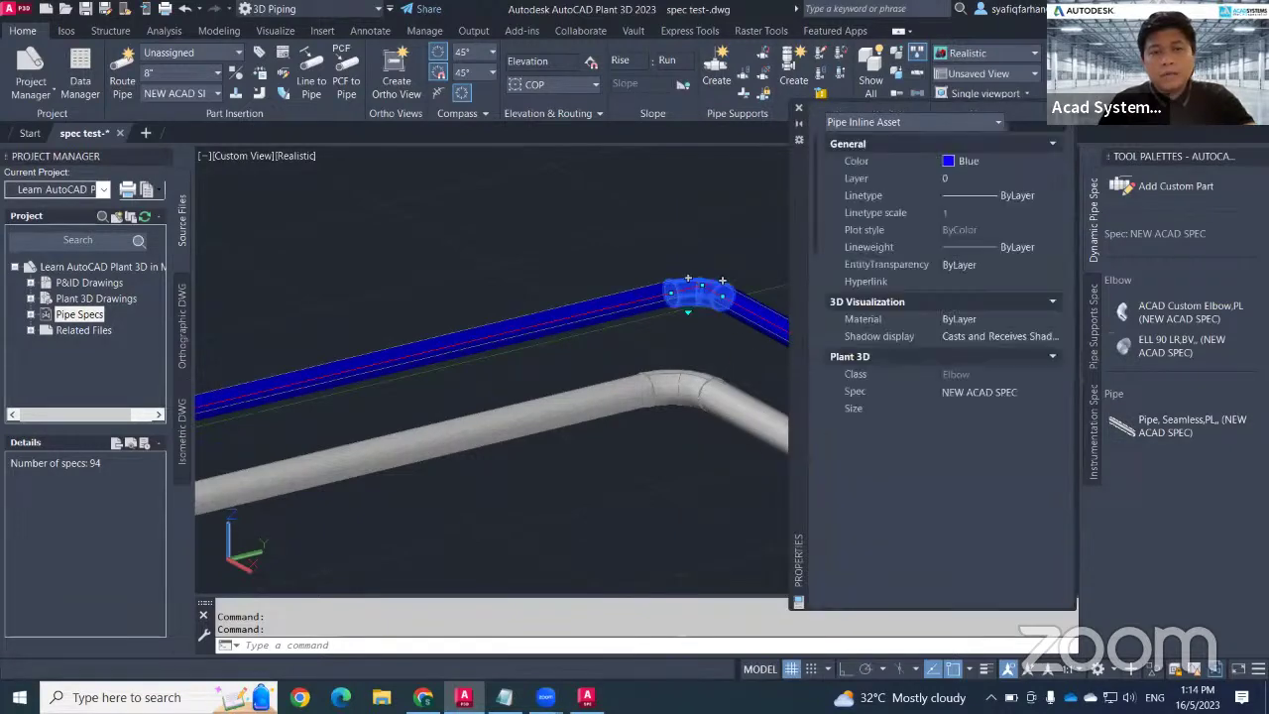
scroll(832, 444, "down", 3)
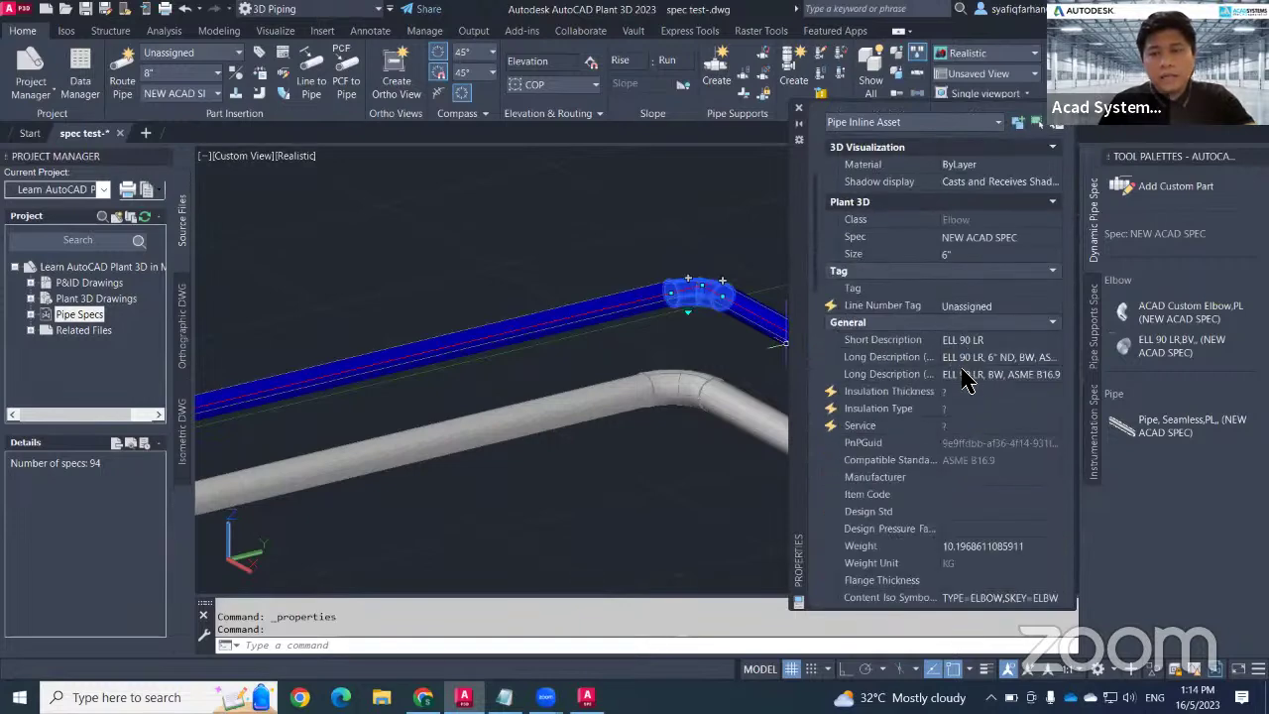
Examine the spec, size and description of the 8" run's elbow in its properties, and close the properties
key("Escape")
key("Escape")
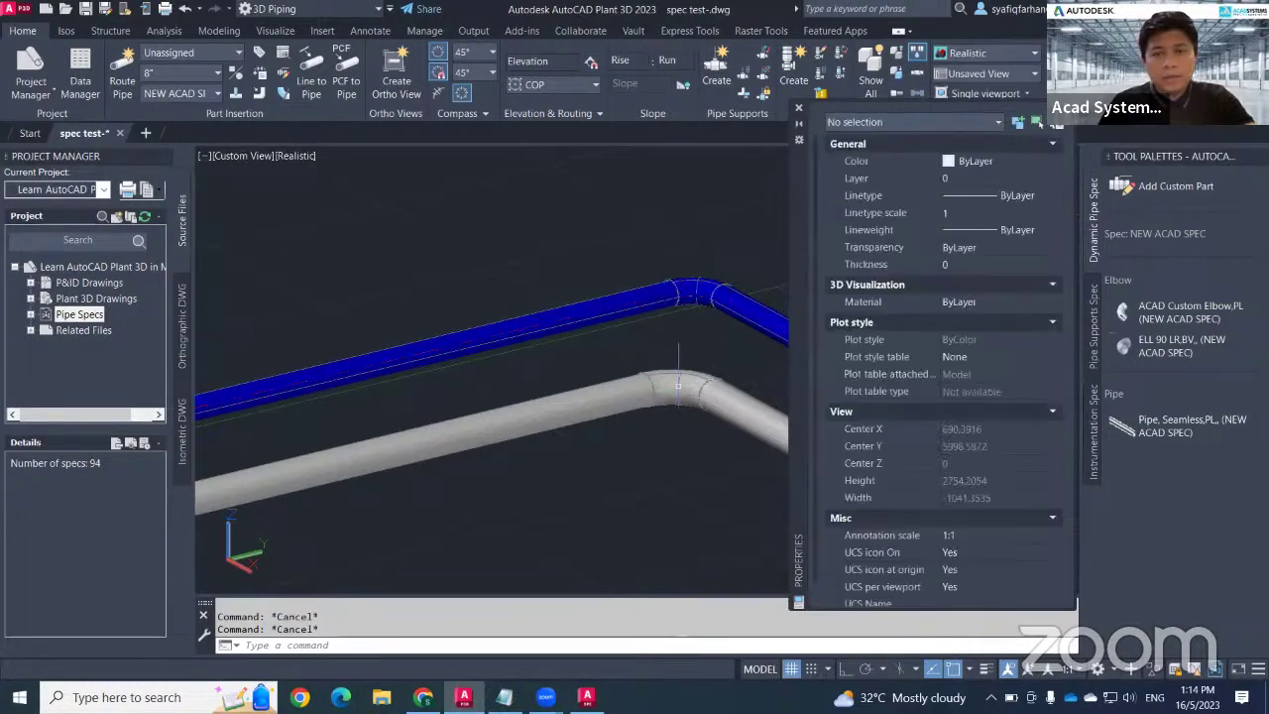
left_click(678, 384)
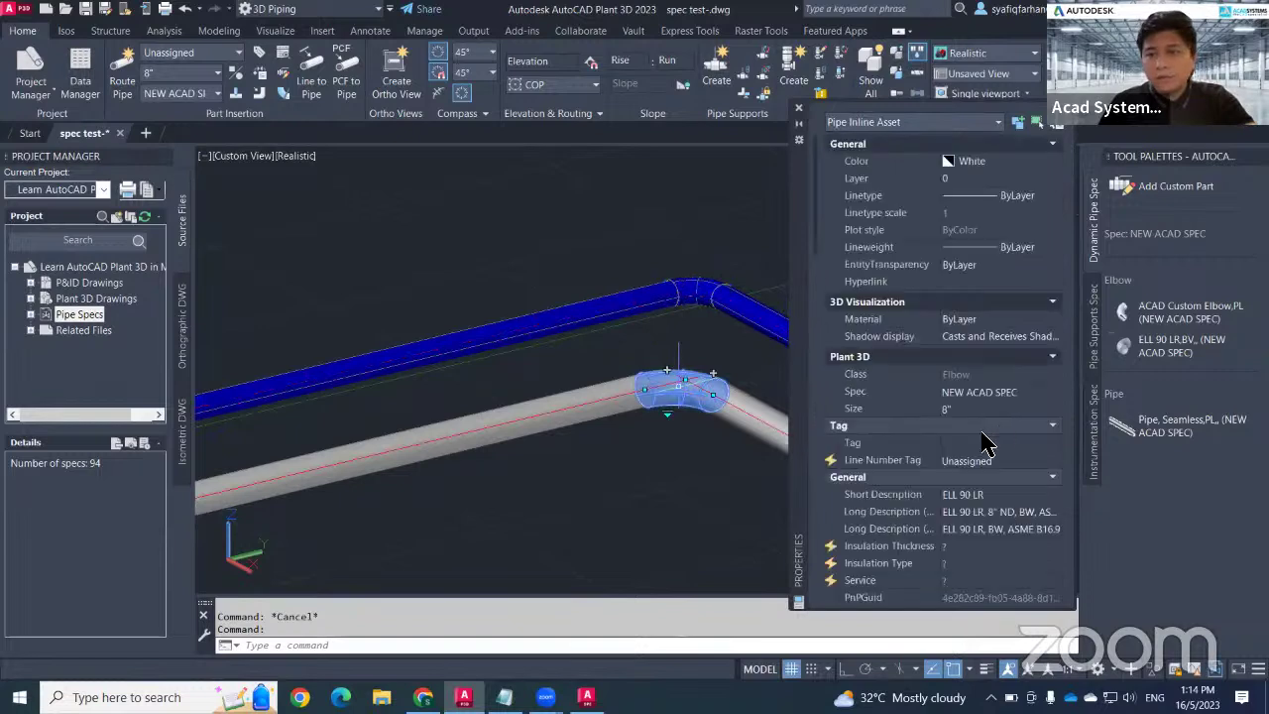
scroll(991, 456, "down", 5)
key("Escape")
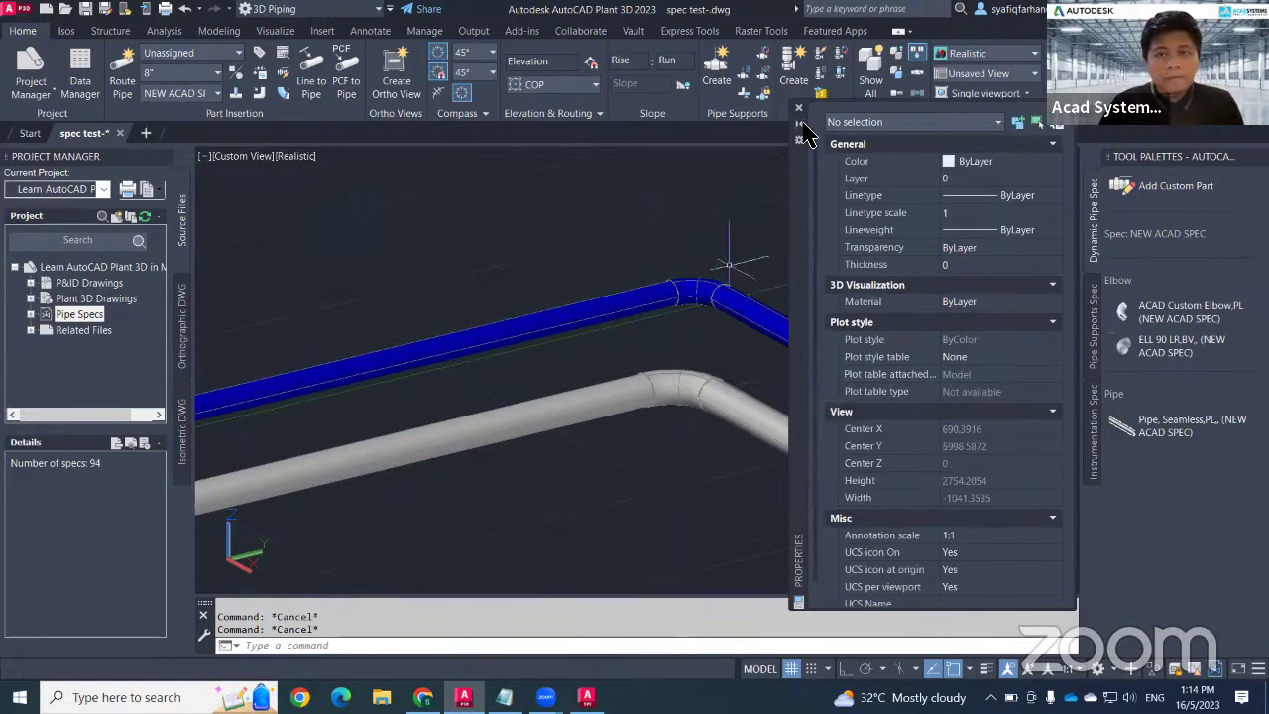
left_click(799, 109)
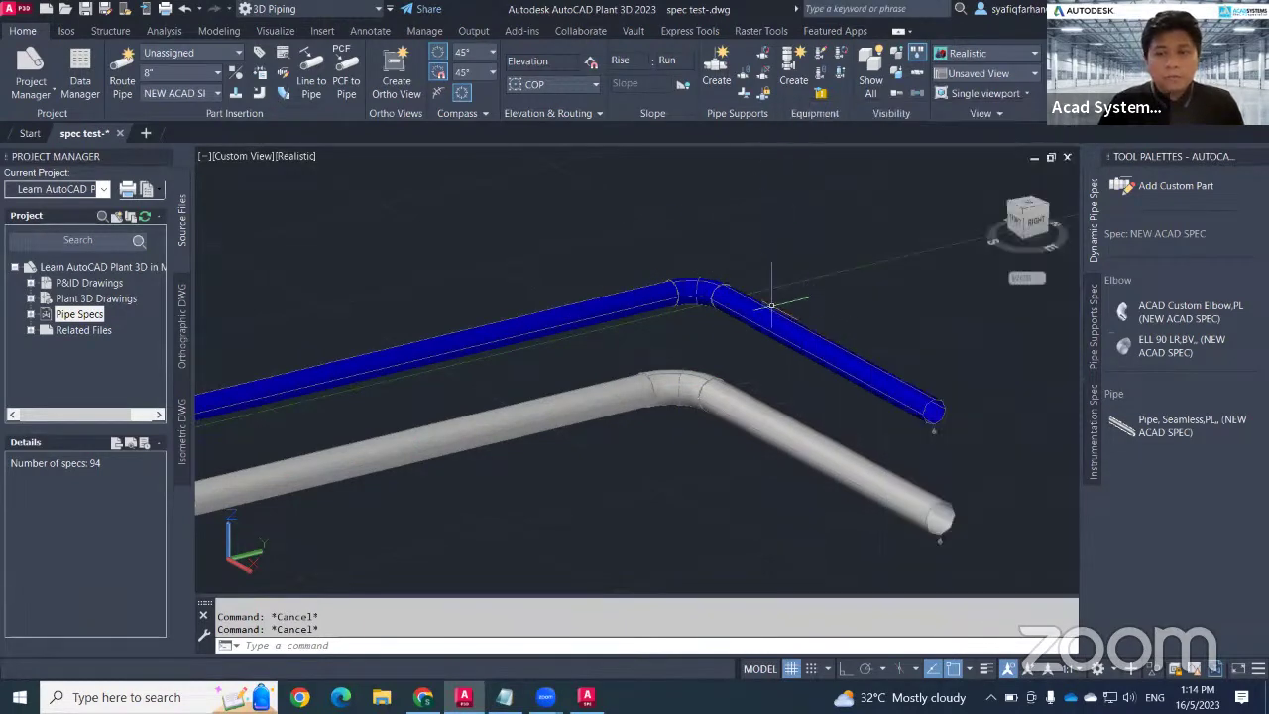
Open the project setup's Plant 3D piping connection settings and review the simple joints, widening the Name column to read them
right_click(104, 268)
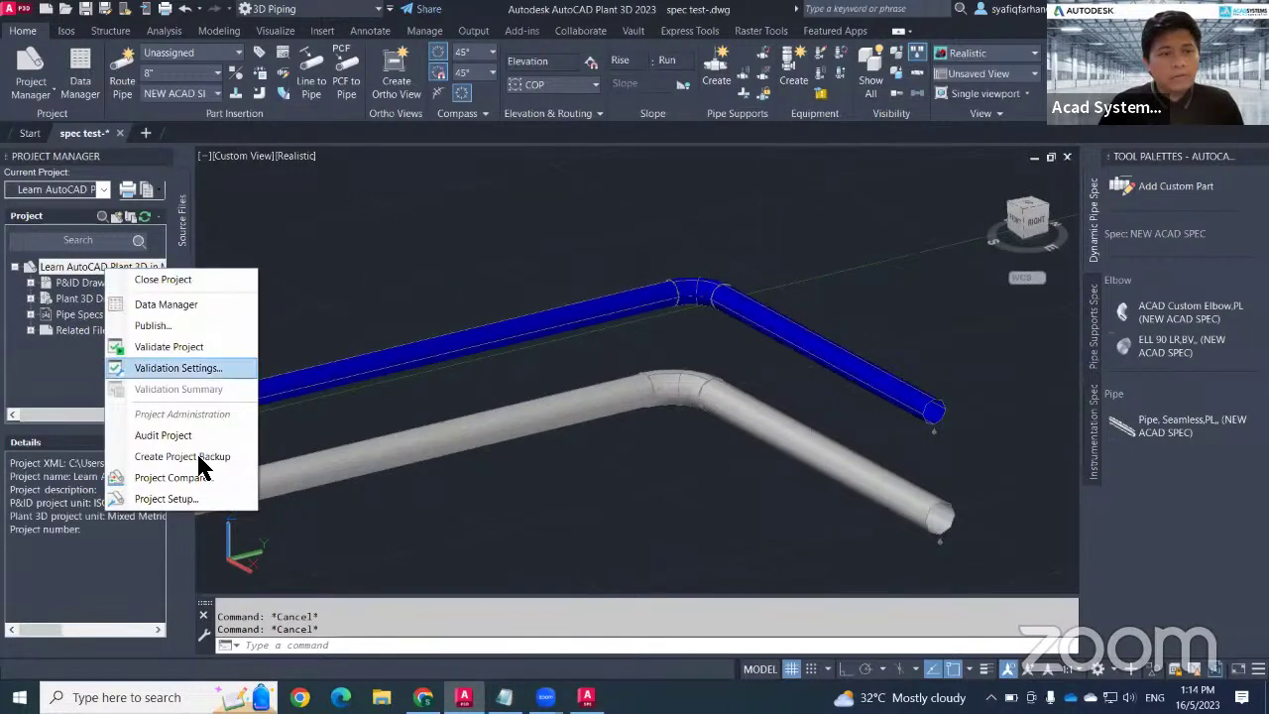
left_click(194, 499)
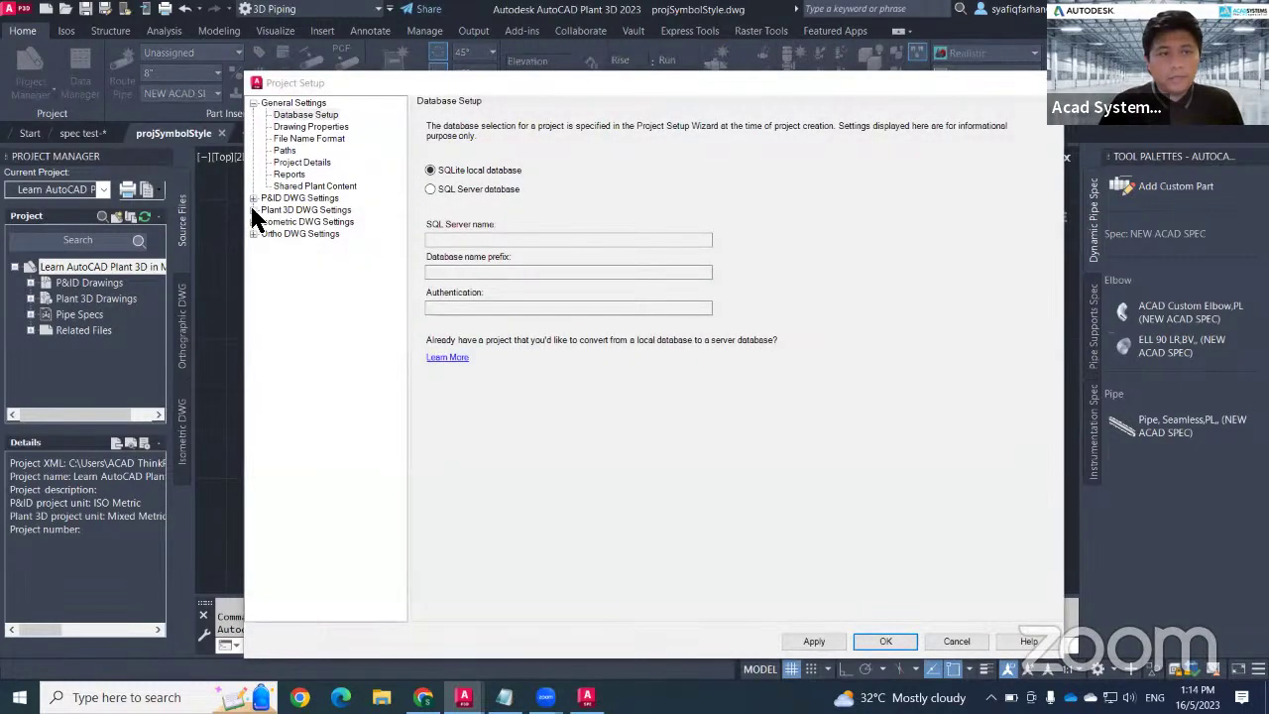
left_click(253, 209)
left_click(322, 258)
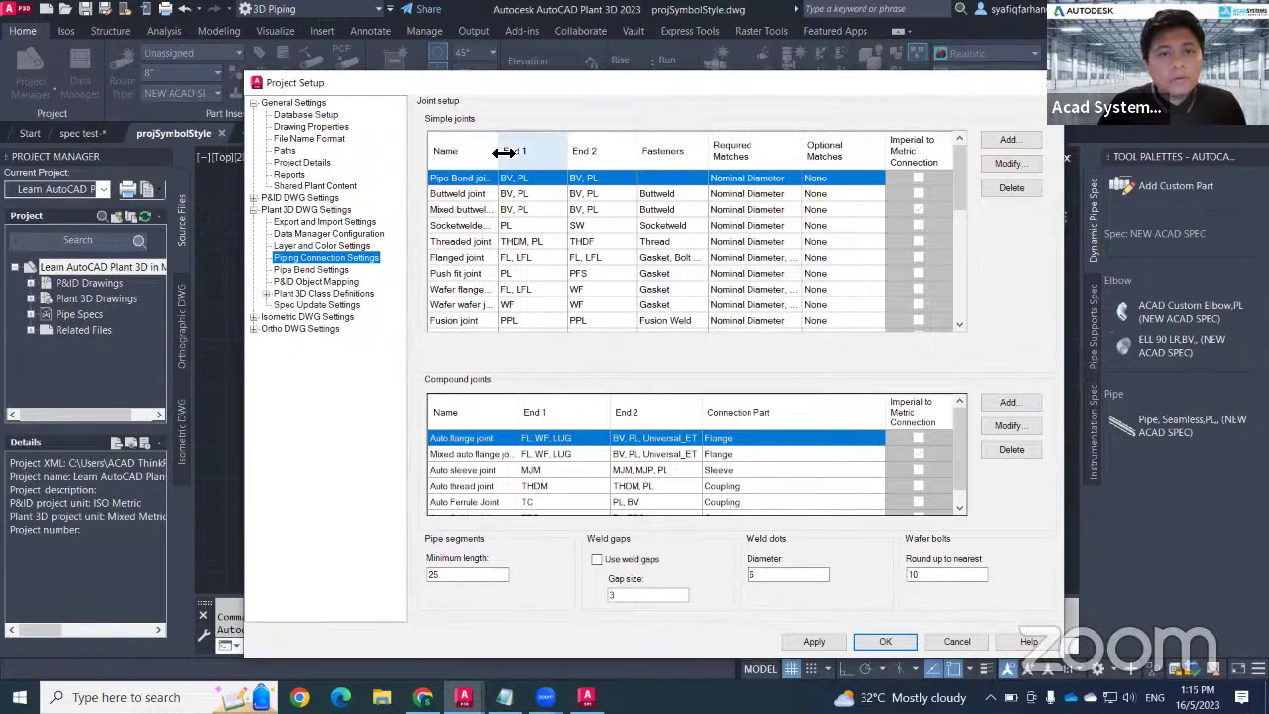
left_click_drag(499, 151, 542, 150)
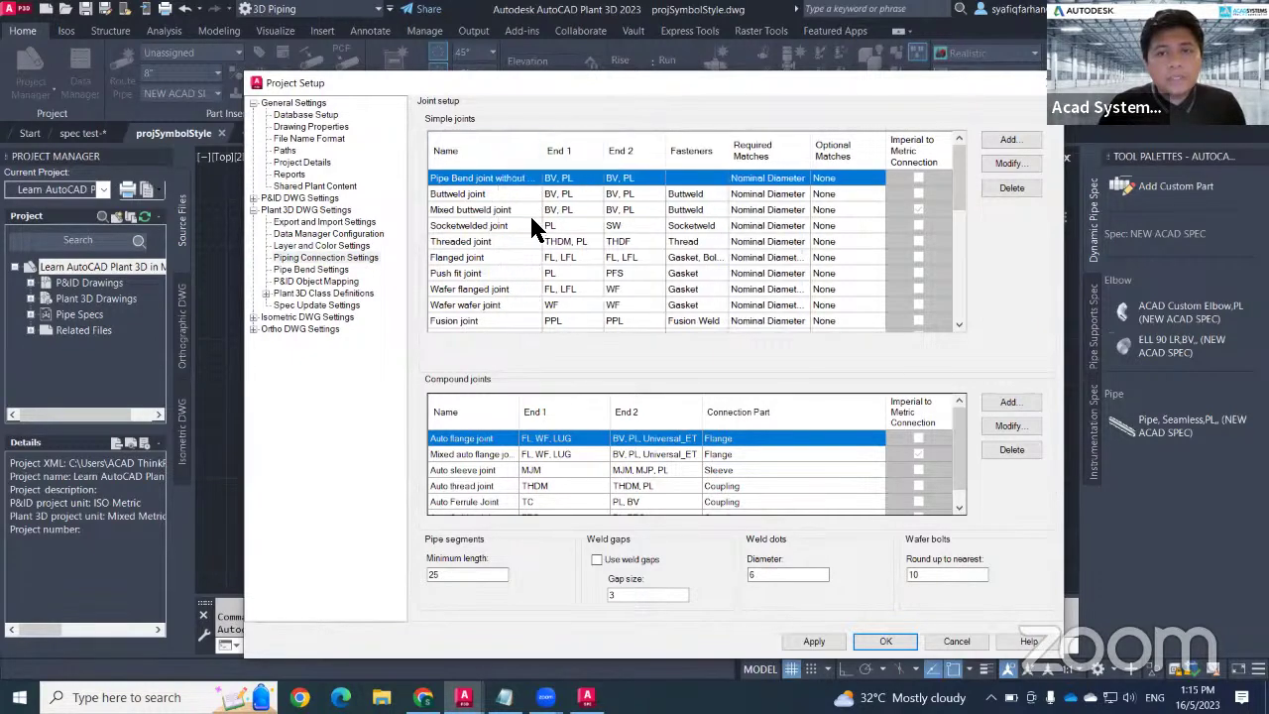
scroll(520, 307, "down", 1)
scroll(517, 304, "down", 4)
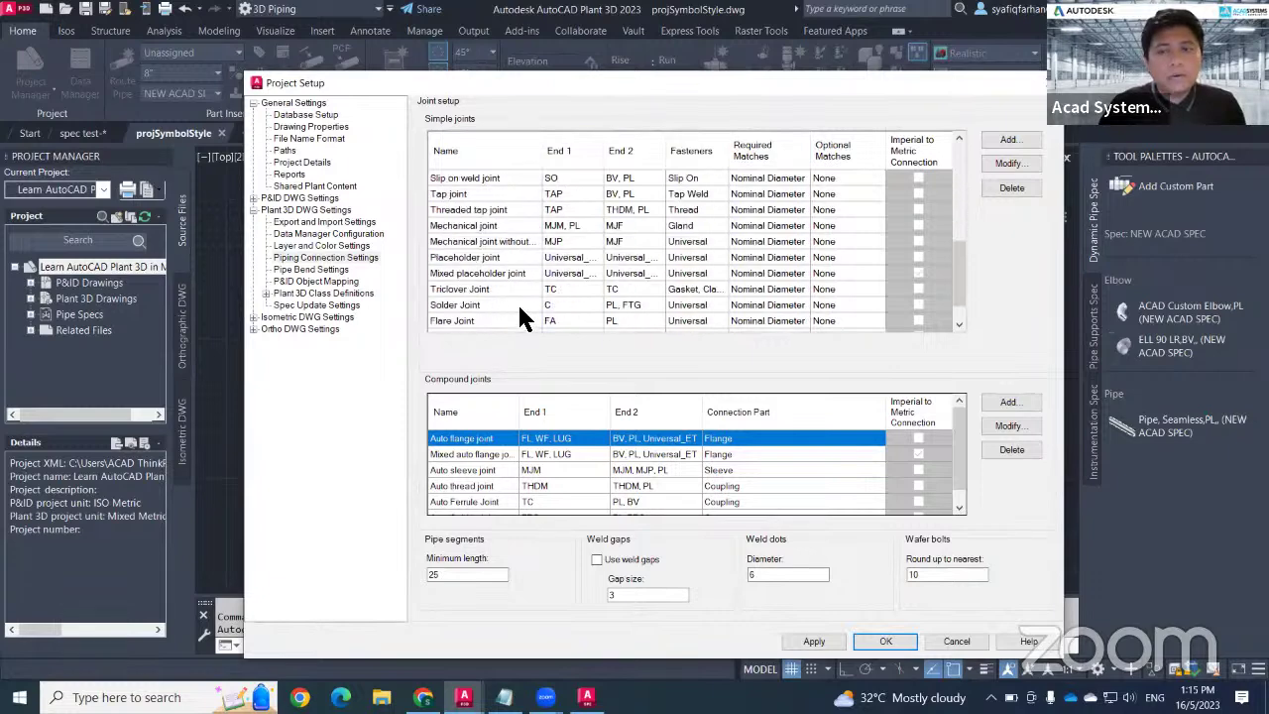
scroll(518, 318, "up", 5)
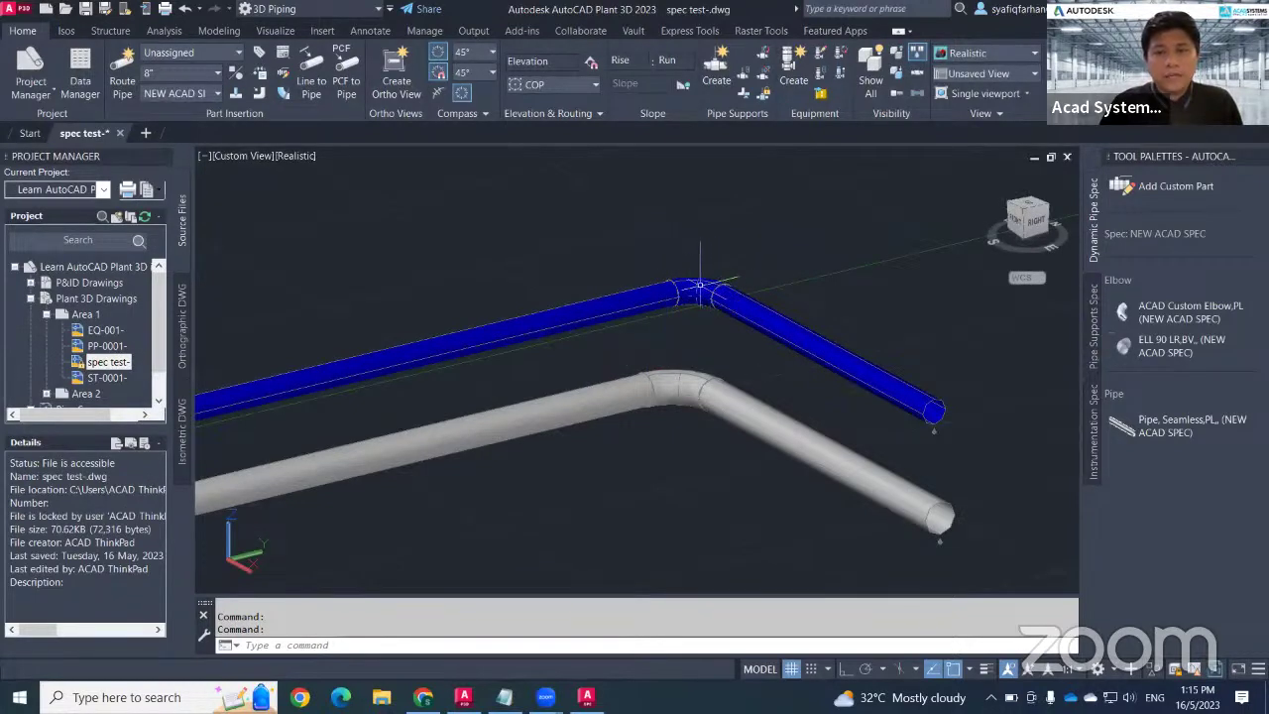
mouse_move(700, 286)
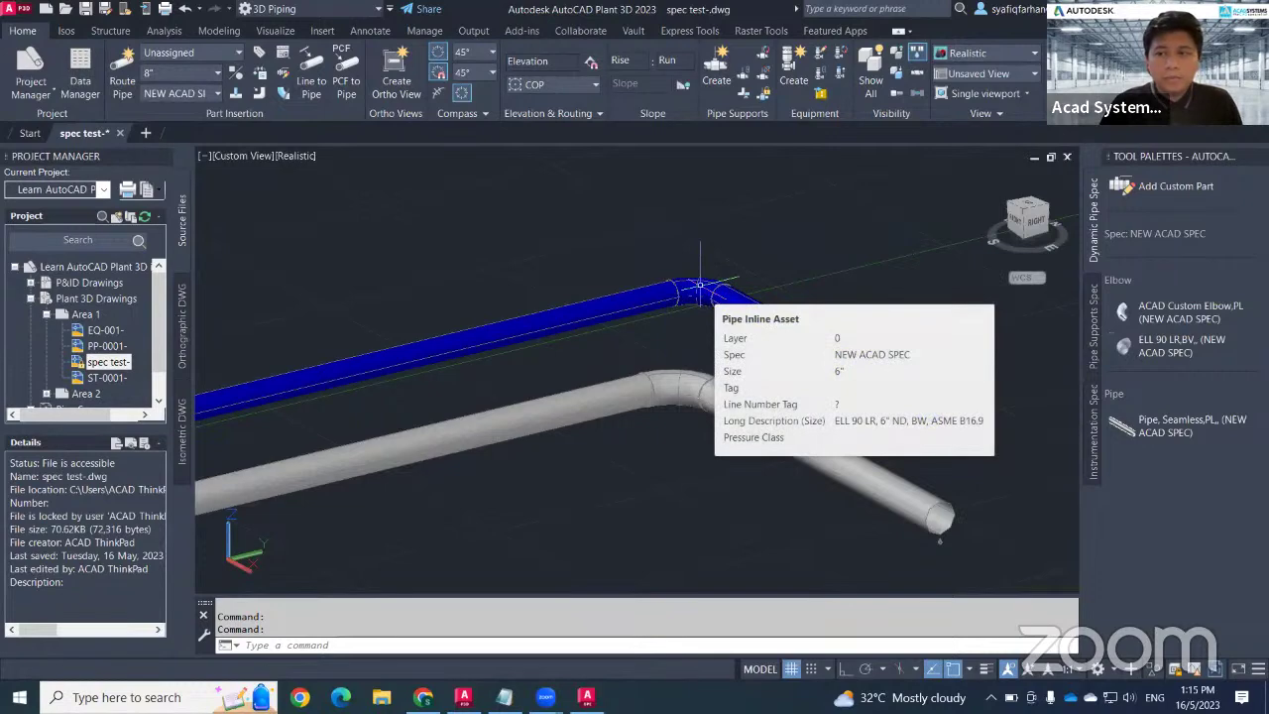